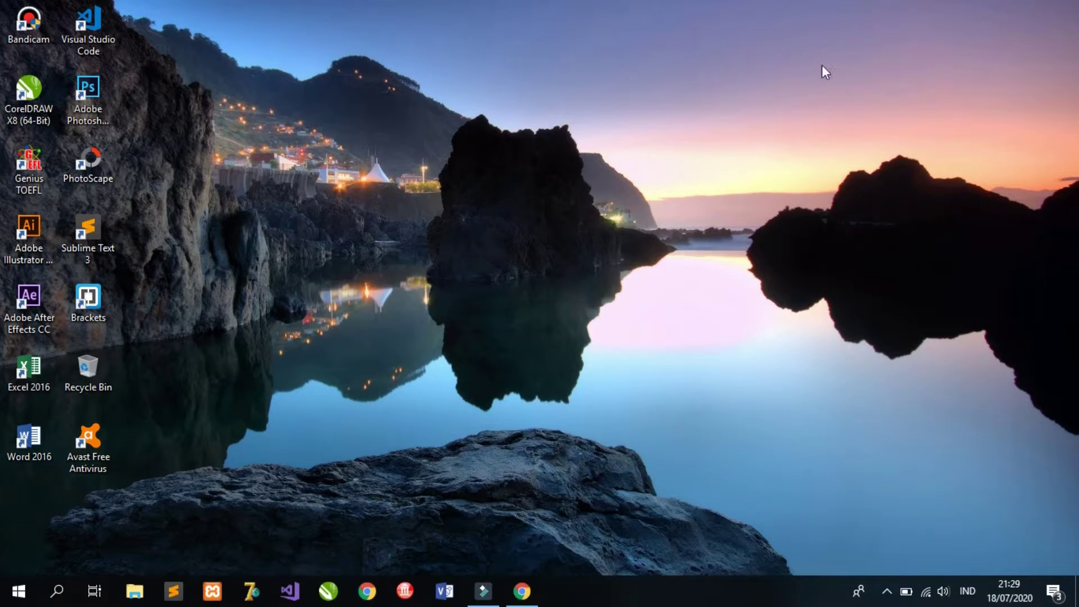
Open Visio, dismiss the activation wizard and create a new blank drawing.
click(445, 593)
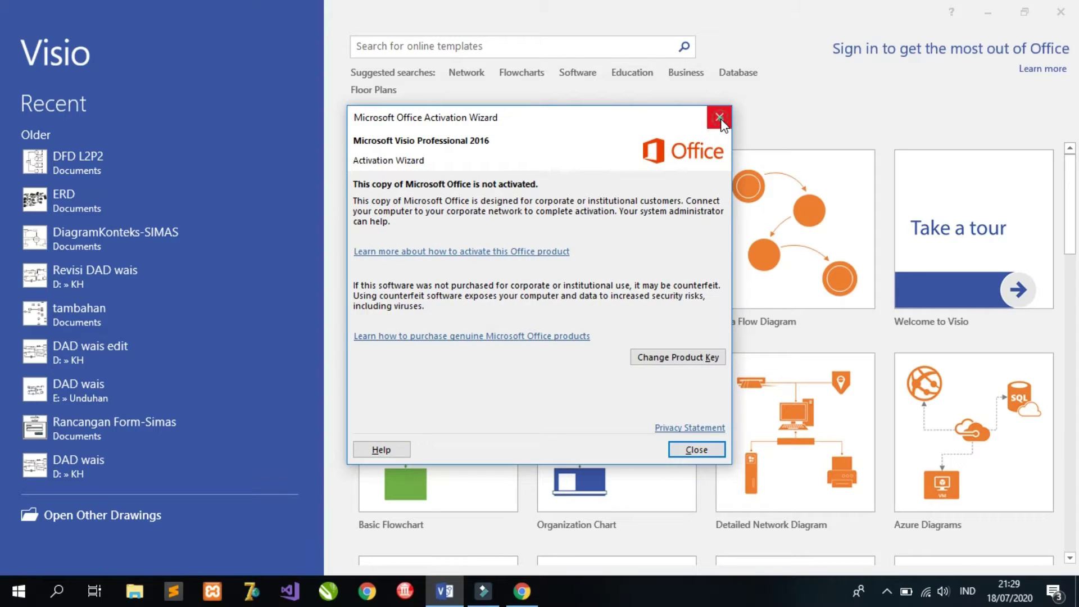
click(719, 118)
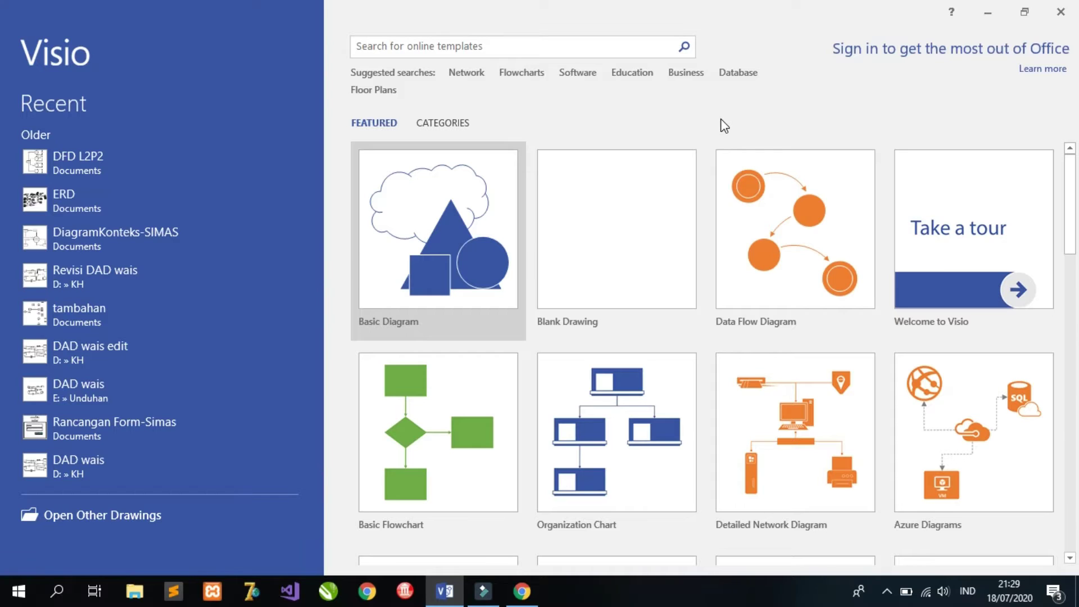
click(616, 245)
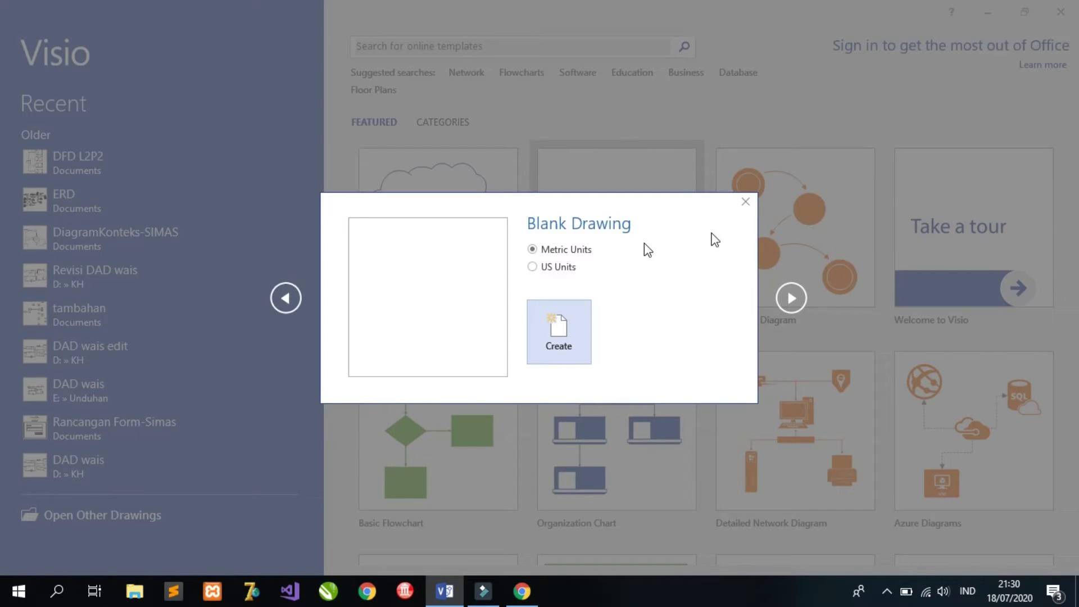
click(744, 201)
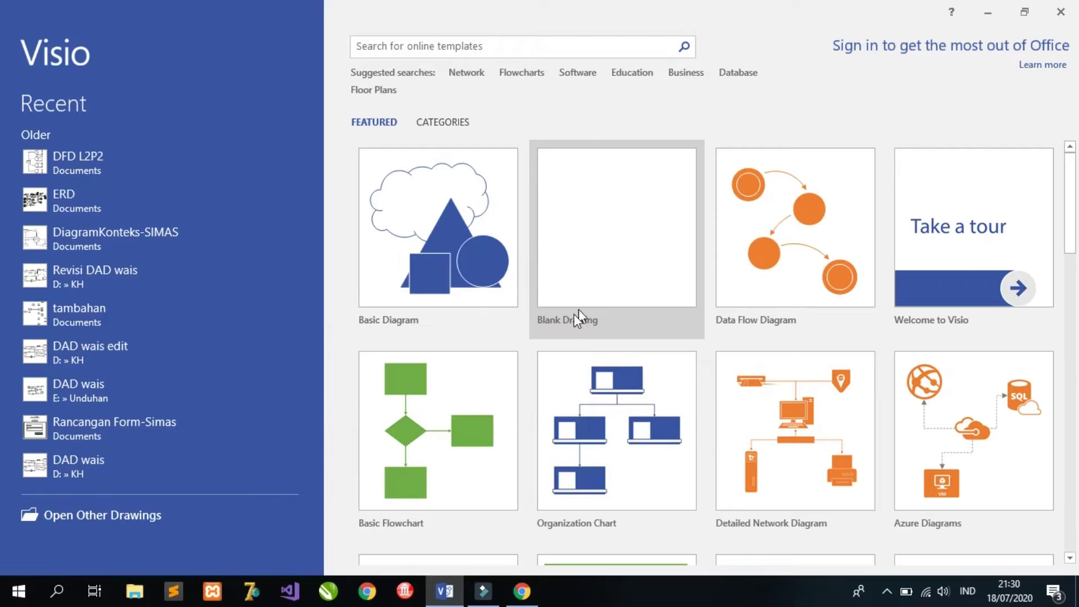
double_click(618, 266)
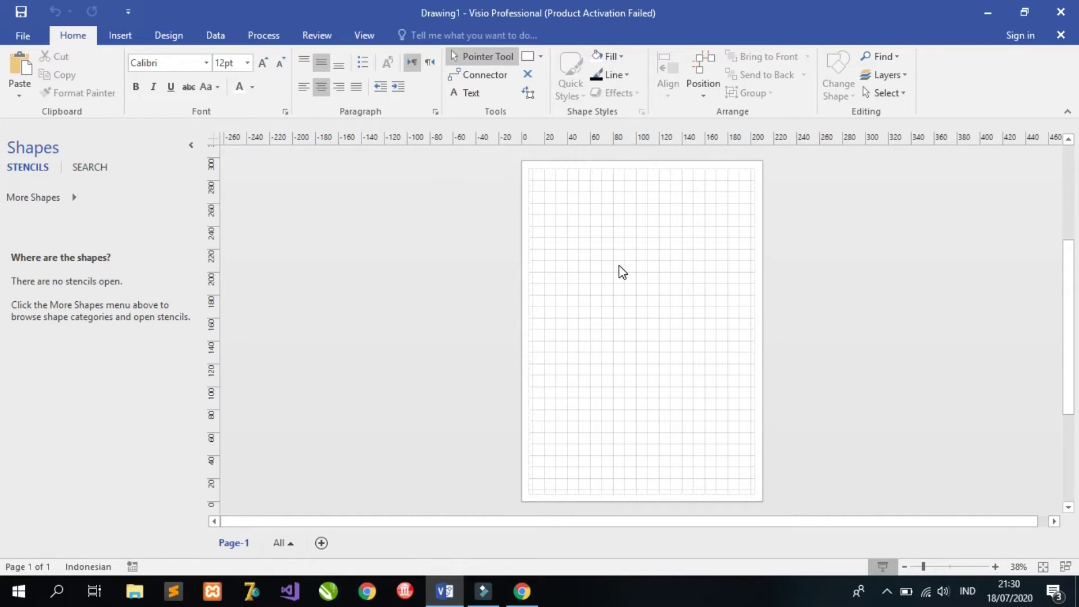
Change the blank drawing's page orientation to landscape.
drag(925, 568, 937, 568)
click(945, 568)
drag(946, 568, 954, 569)
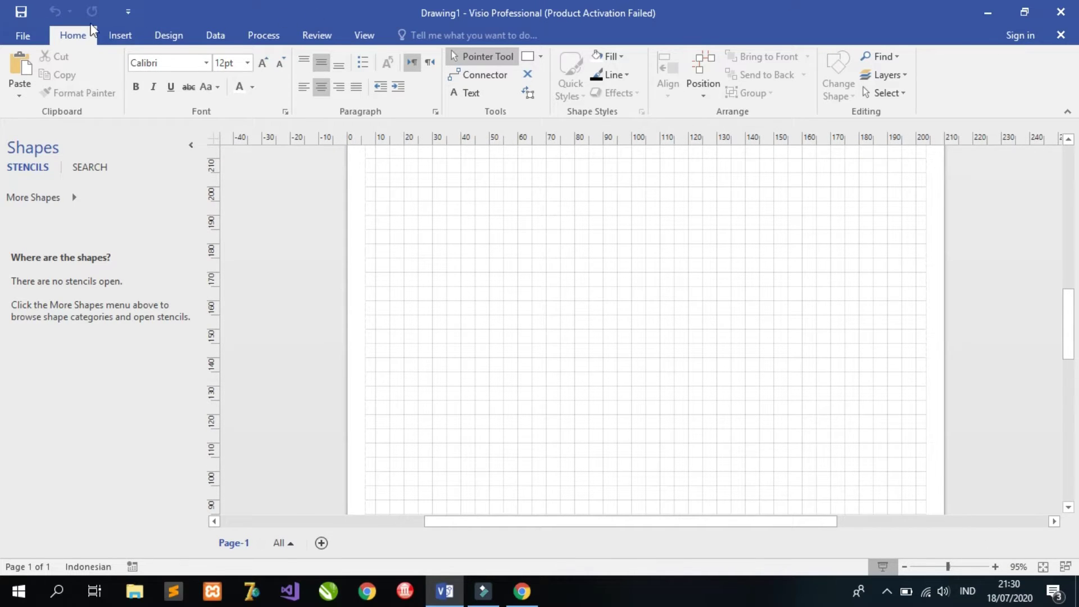
click(121, 37)
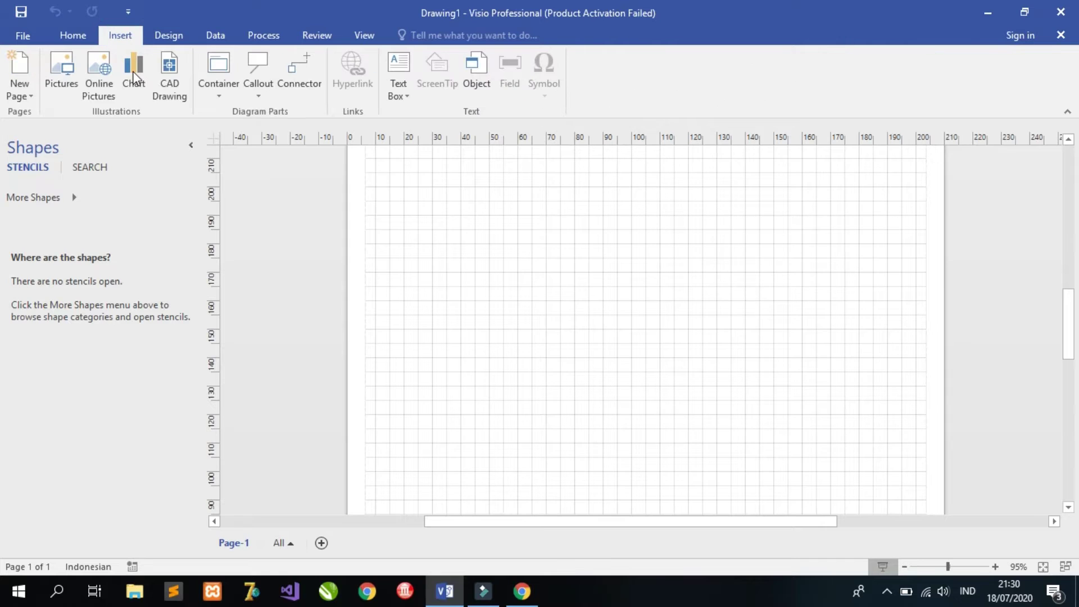
click(169, 35)
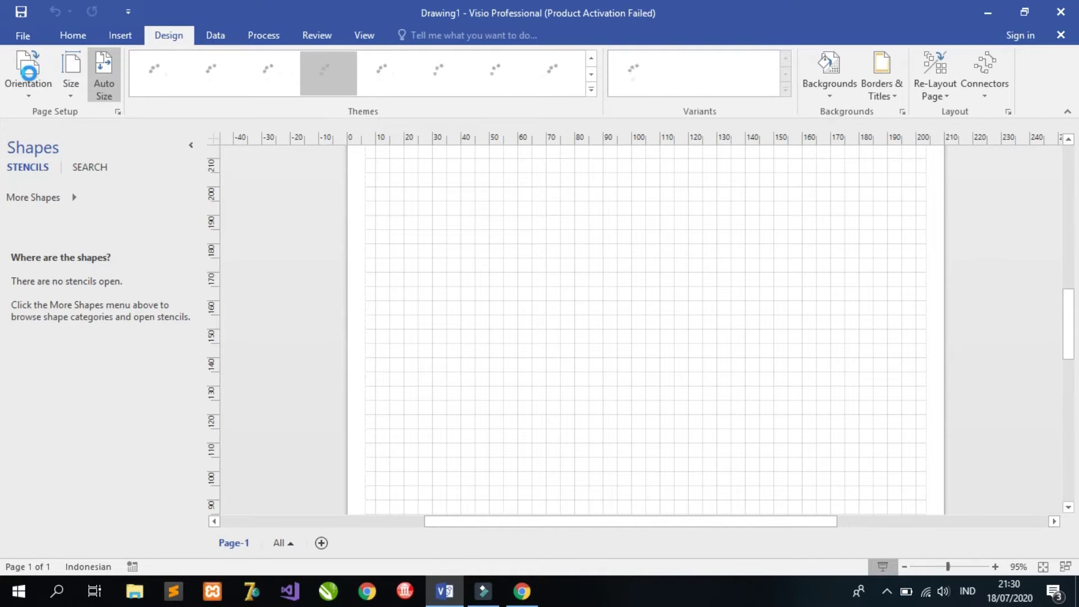
click(35, 80)
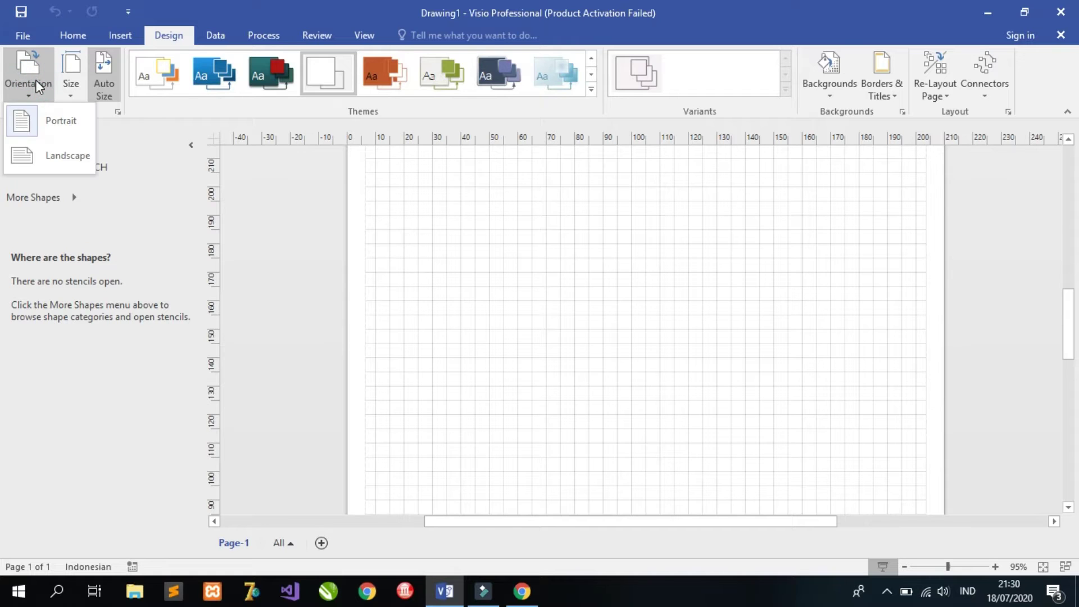
click(59, 162)
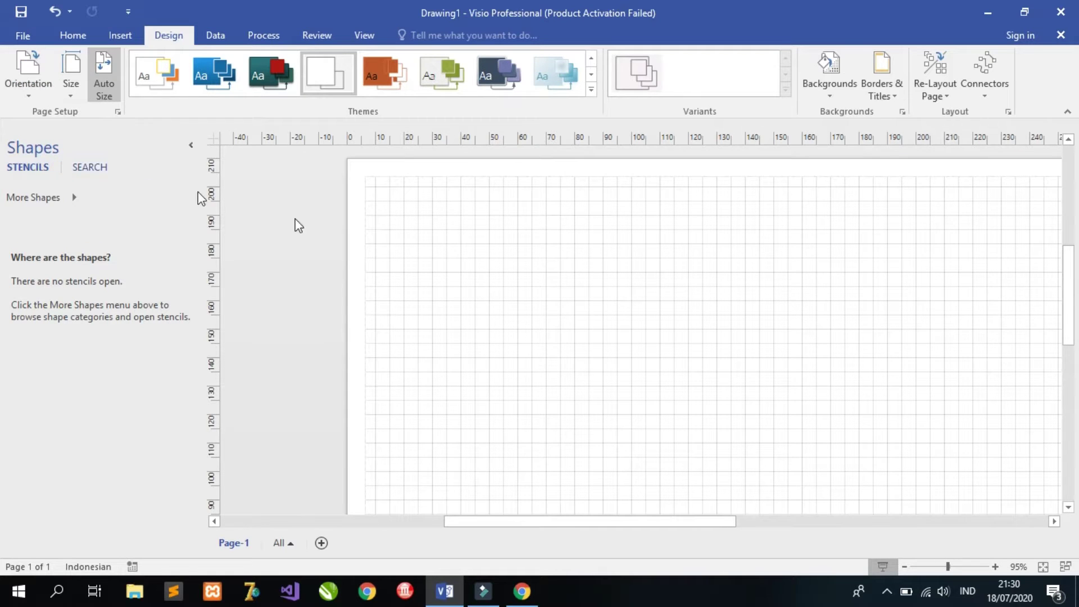
Open the Basic Shapes stencil from the General shape category.
drag(674, 523, 710, 522)
mouse_move(1070, 260)
mouse_down()
mouse_move(1070, 285)
mouse_move(1073, 248)
mouse_move(1075, 270)
mouse_up()
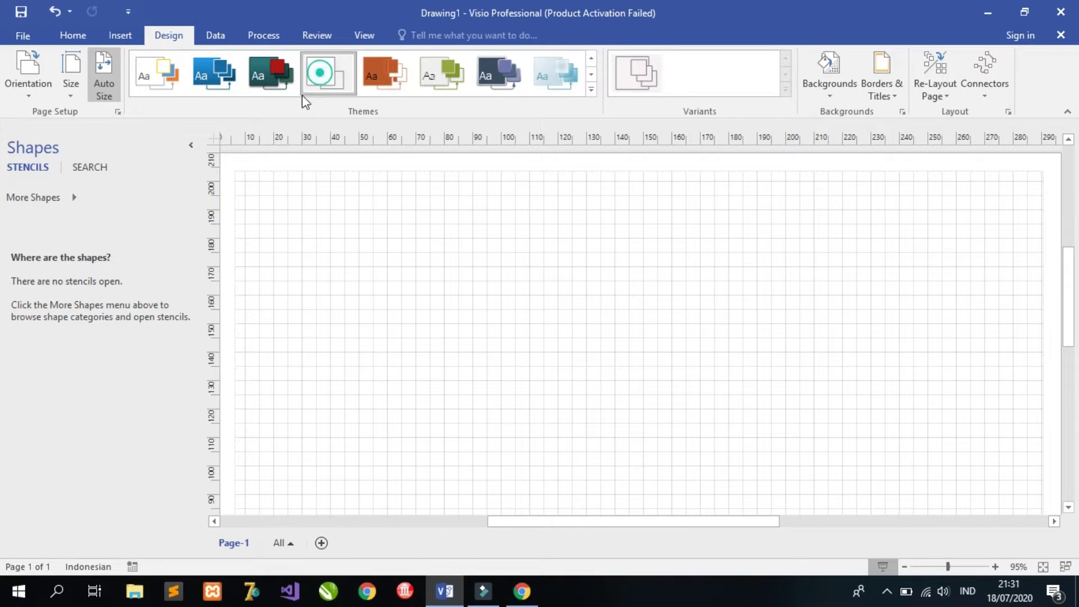
click(71, 199)
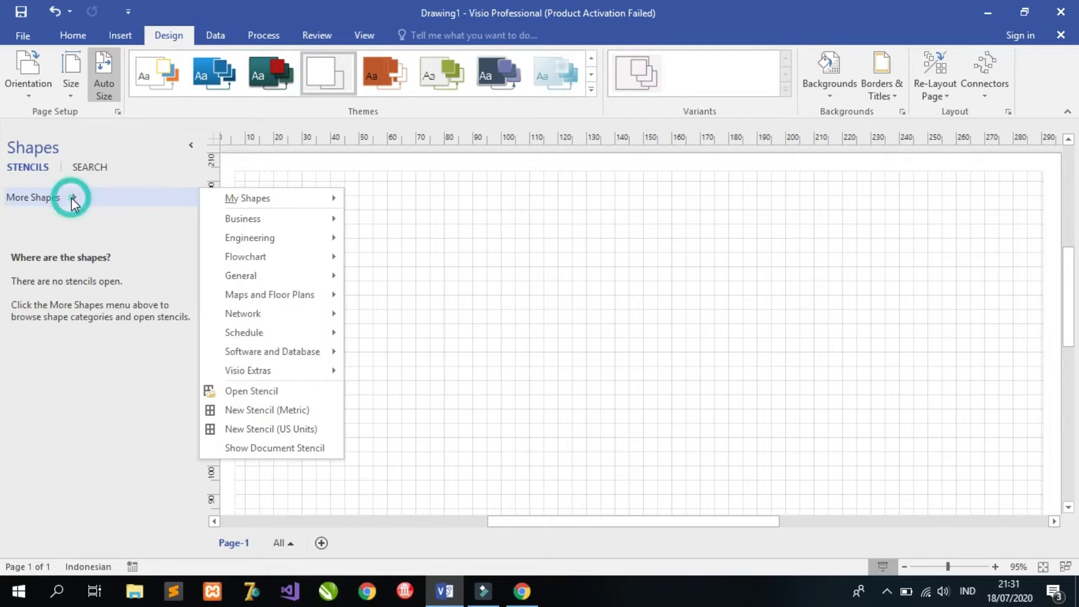
mouse_move(254, 282)
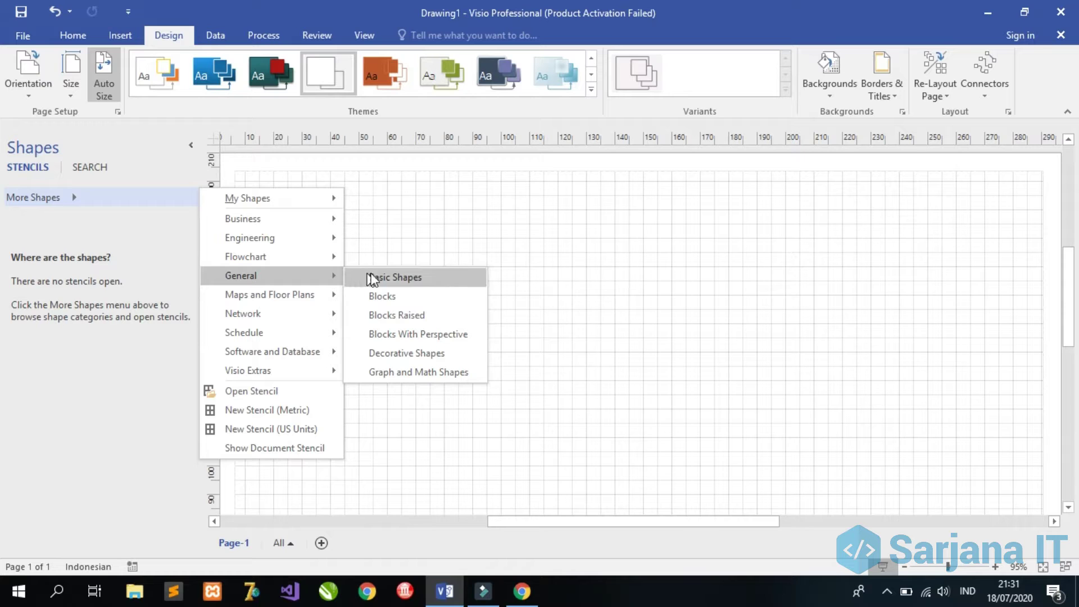
click(405, 277)
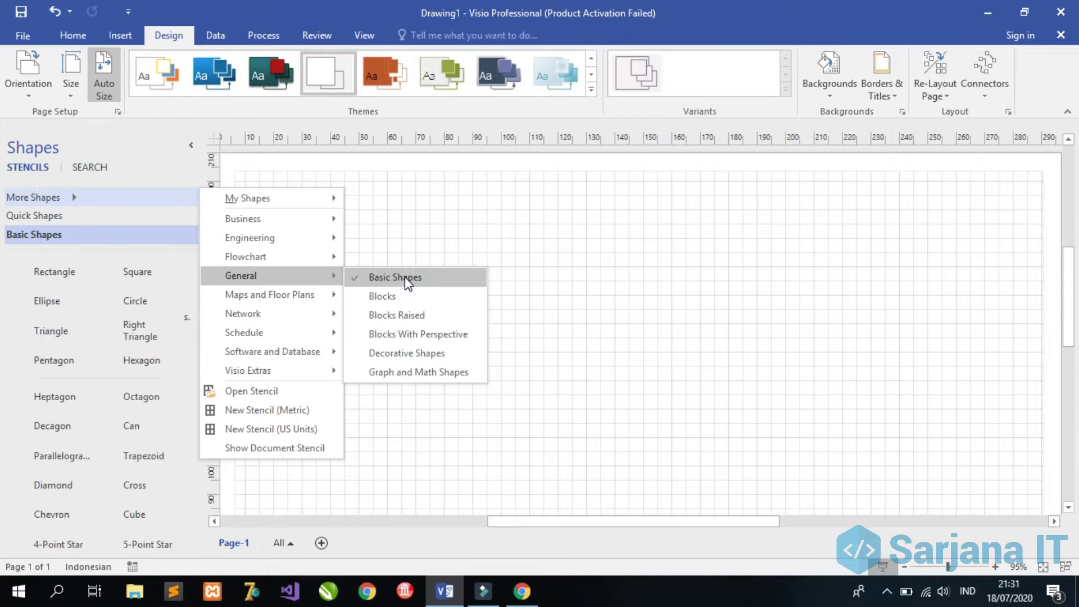
Place a circle on the upper part of the page, just right of its centre, and resize it to about 28 mm in diameter.
click(142, 300)
drag(140, 301, 659, 257)
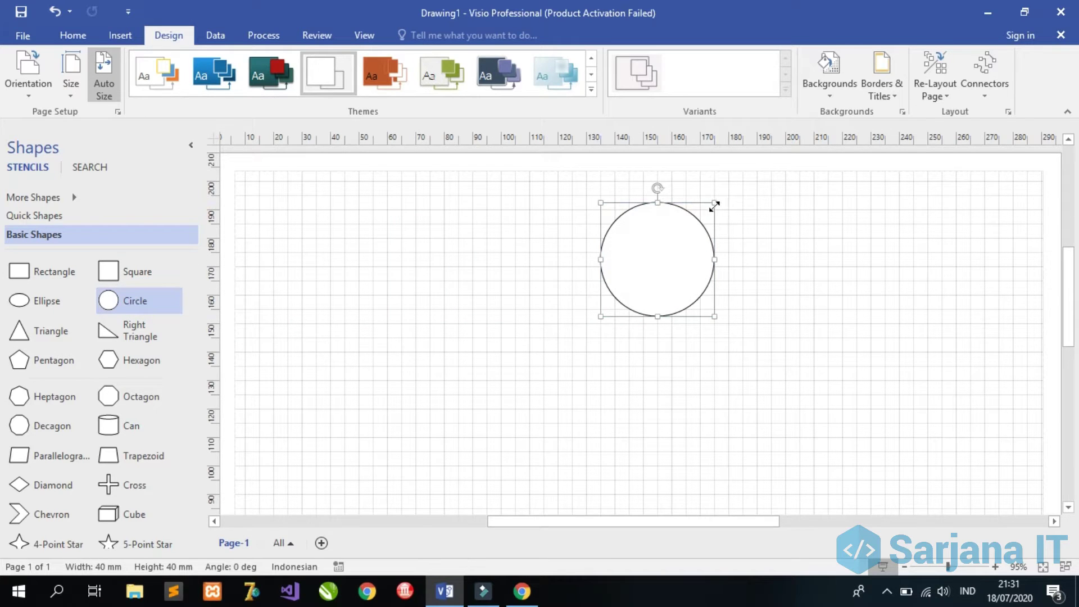
drag(714, 206, 681, 237)
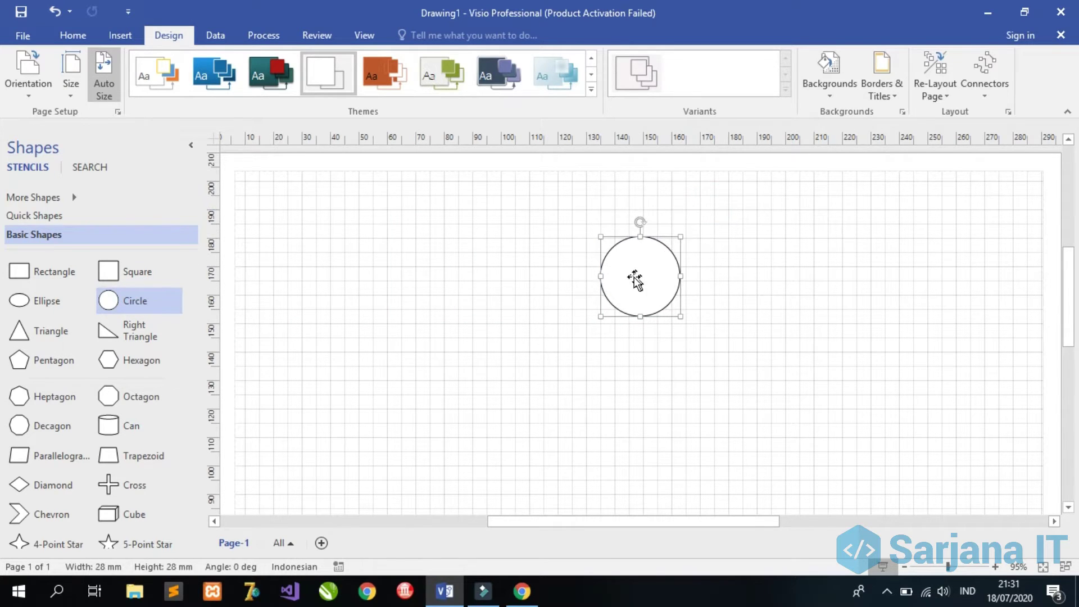
drag(635, 278, 657, 251)
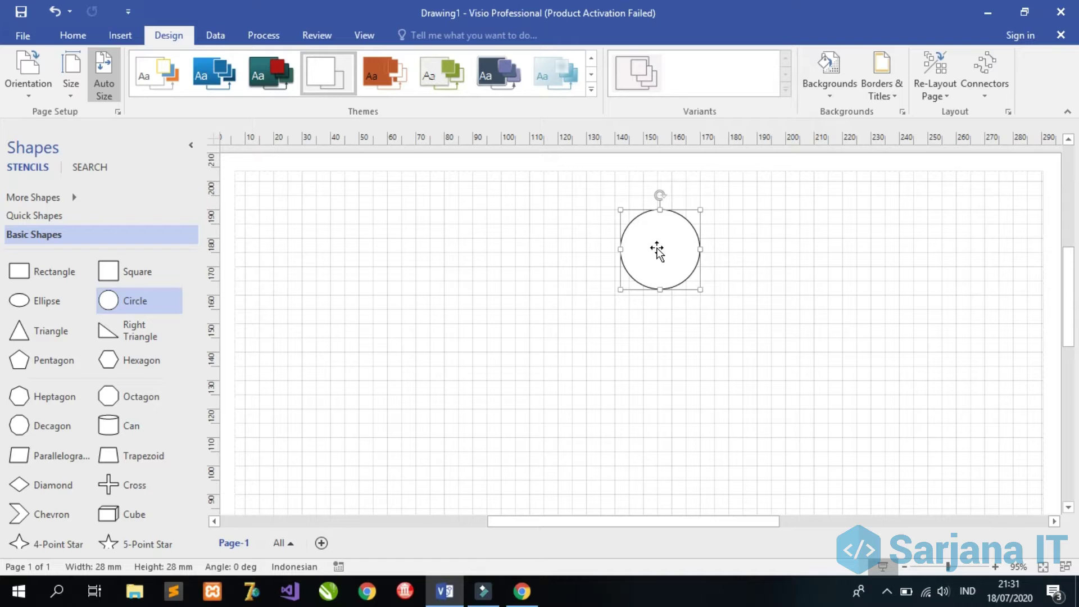
drag(657, 252, 714, 240)
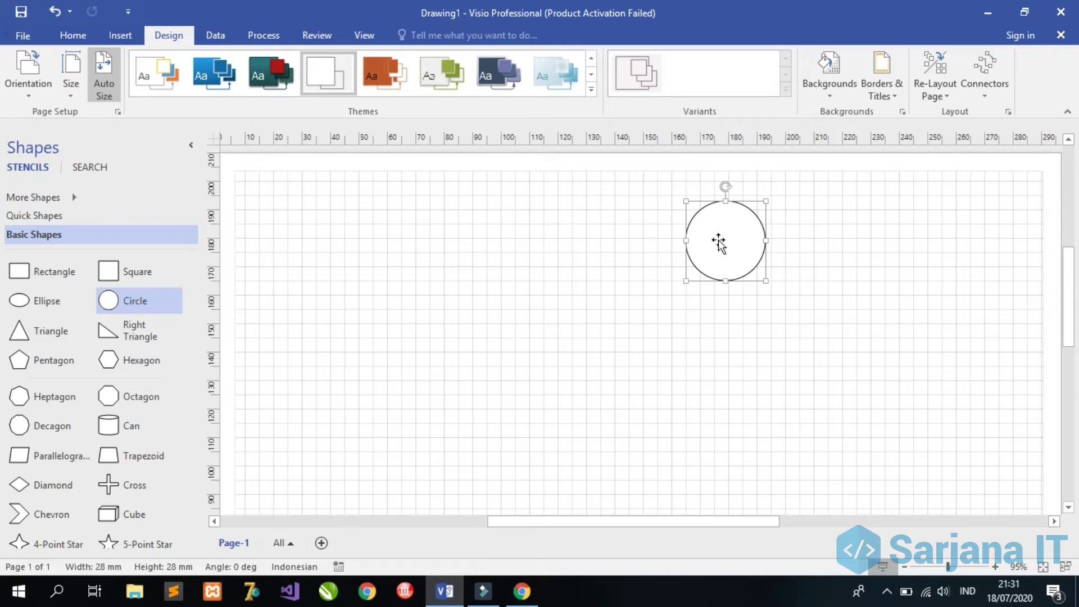
Label the circle "SISTEM INFORMASI MANAJEMEN SEKOLAH" and dismiss the storage space notification.
double_click(720, 241)
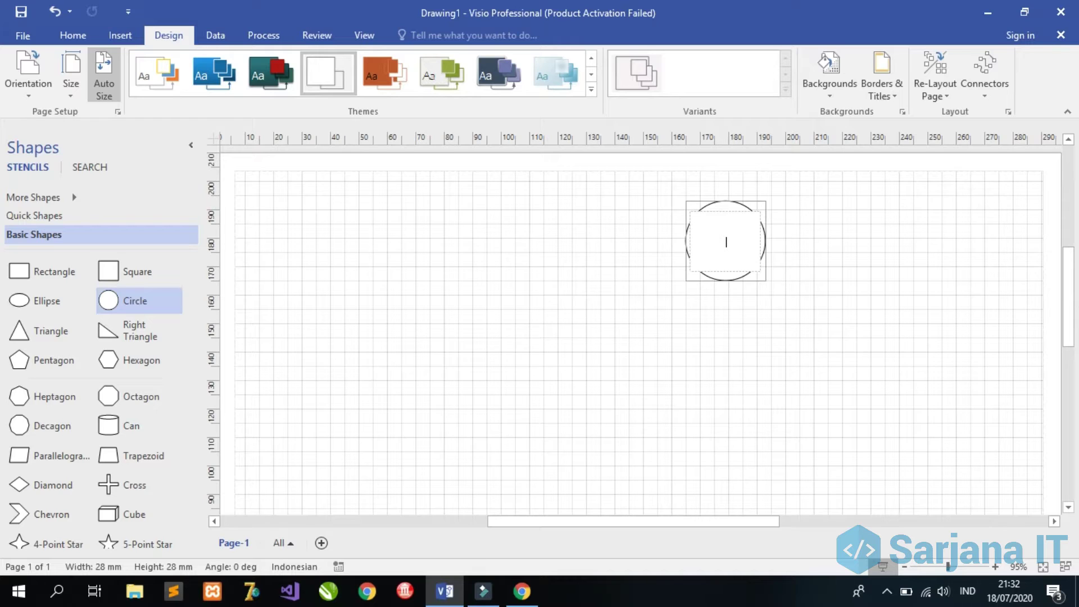
text(SISTEM INFORMASI MANAJEMEN)
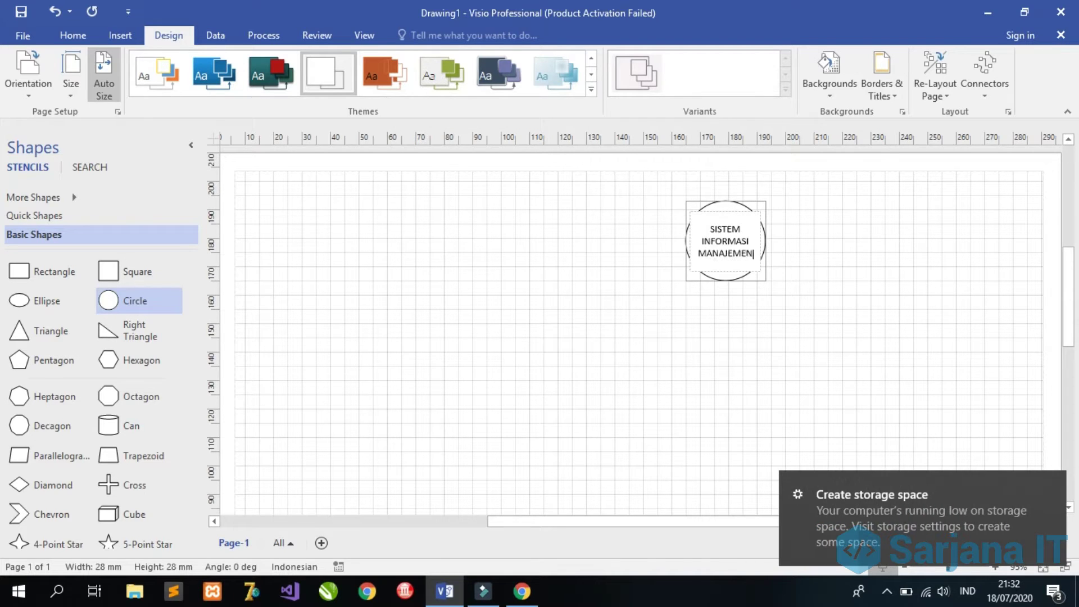
text( SEKOLAH)
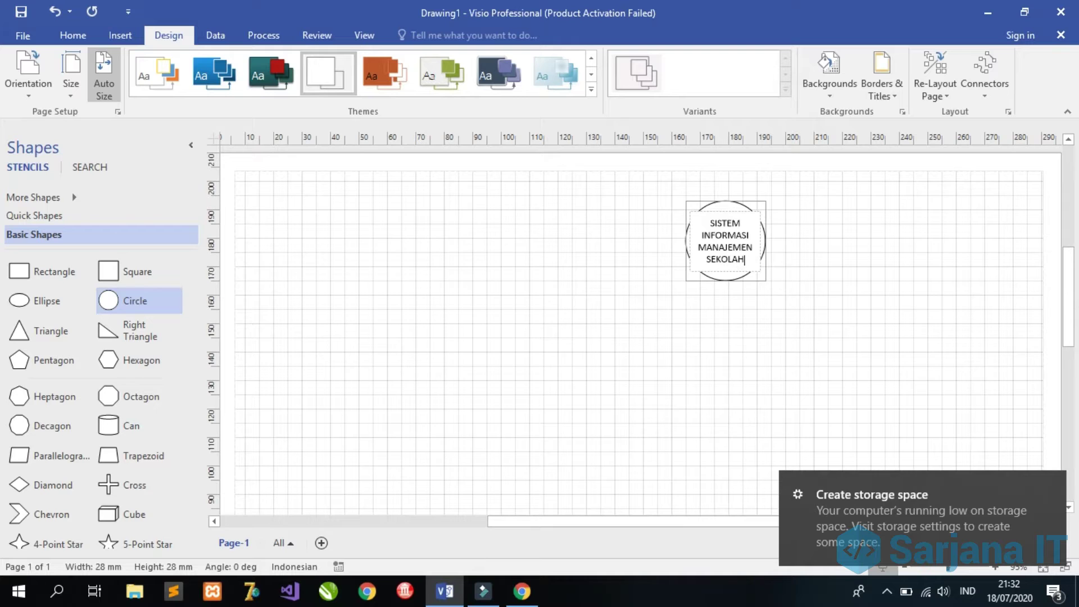
click(600, 238)
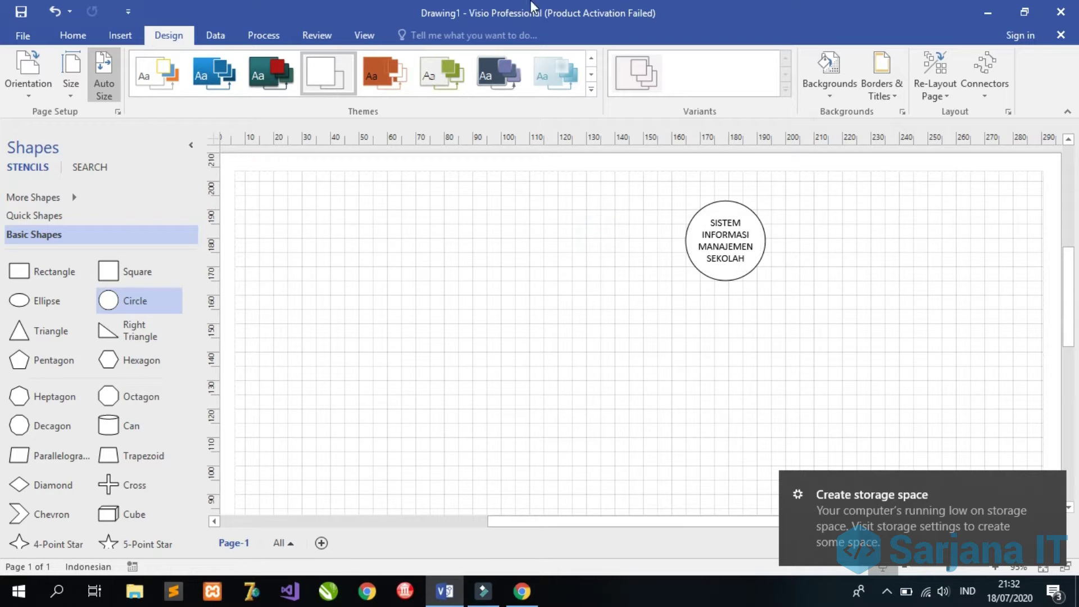
click(1057, 488)
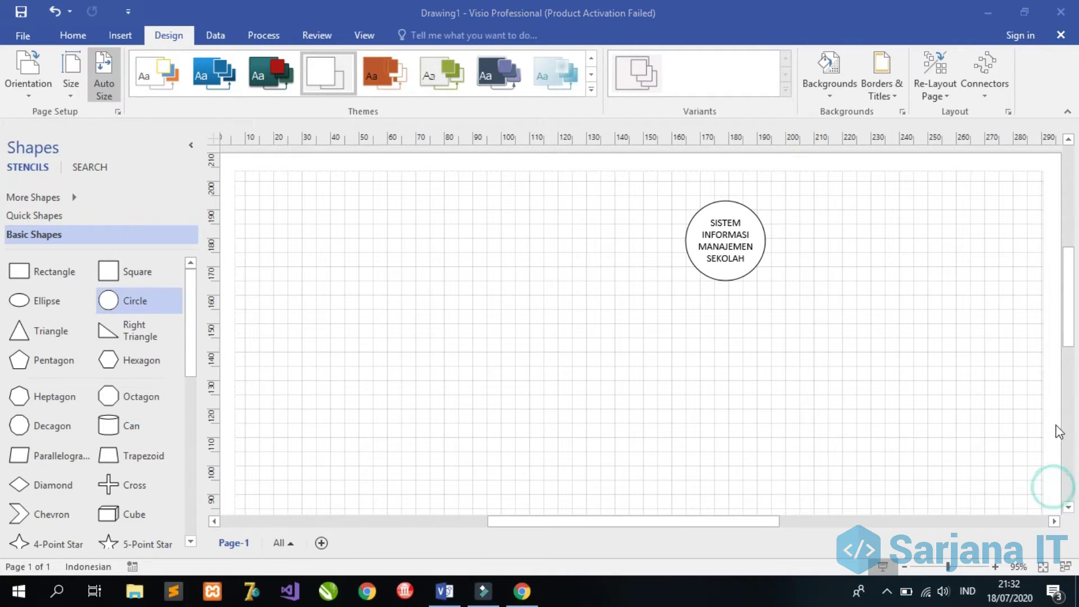
Add a second circle below and to the left of the labelled one, and resize it to about 28 mm in diameter.
drag(771, 518, 791, 518)
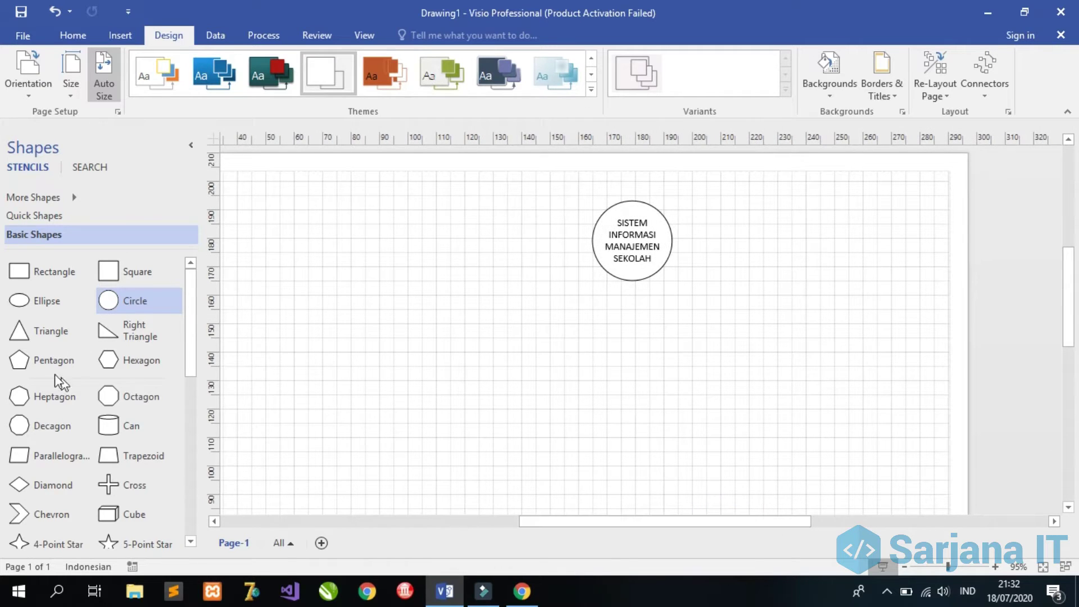
click(597, 257)
drag(131, 299, 321, 378)
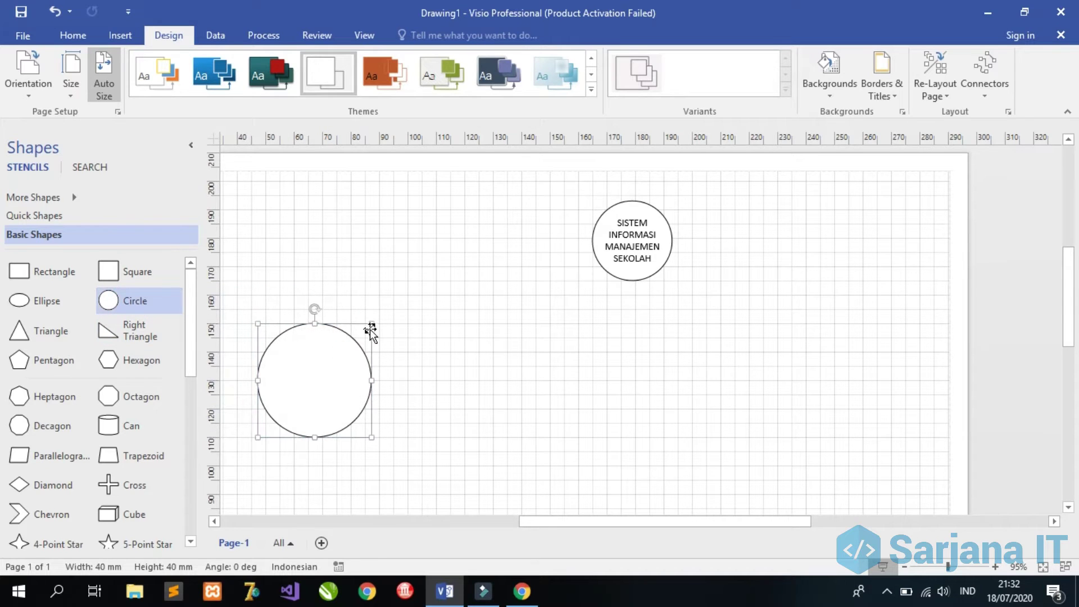
drag(367, 330, 345, 360)
drag(552, 521, 527, 527)
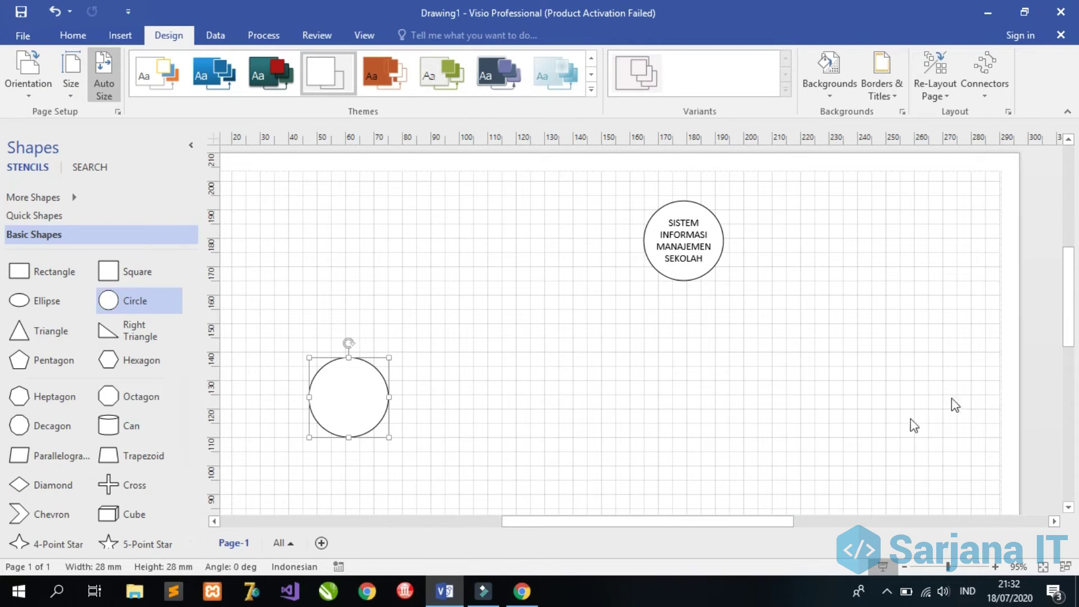
mouse_move(771, 520)
mouse_down()
mouse_move(762, 528)
mouse_move(784, 530)
mouse_move(760, 532)
mouse_up()
drag(1071, 288, 1073, 316)
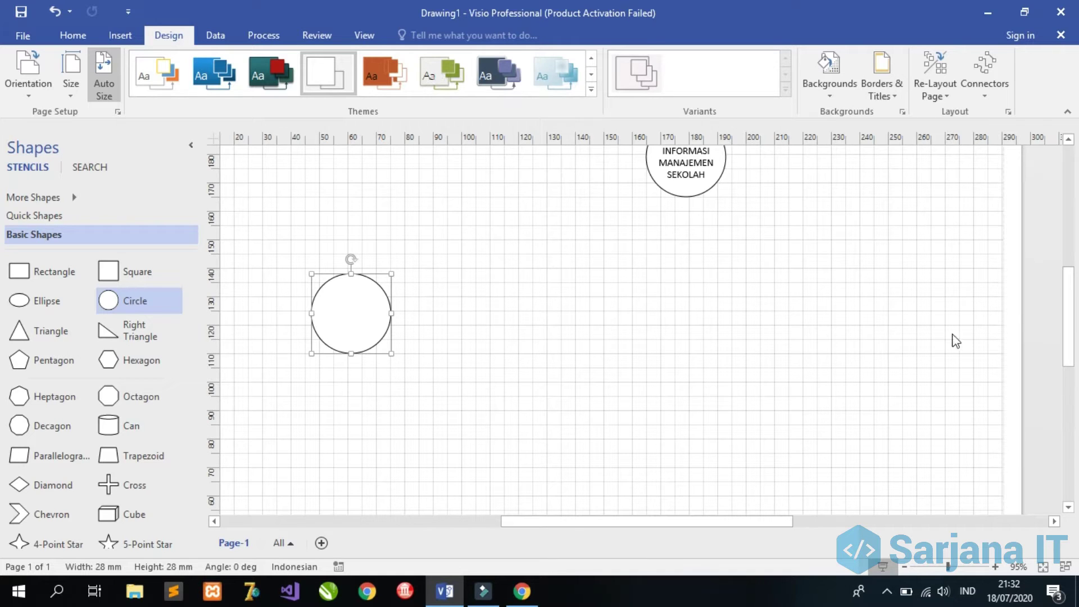
click(769, 519)
drag(767, 519, 769, 518)
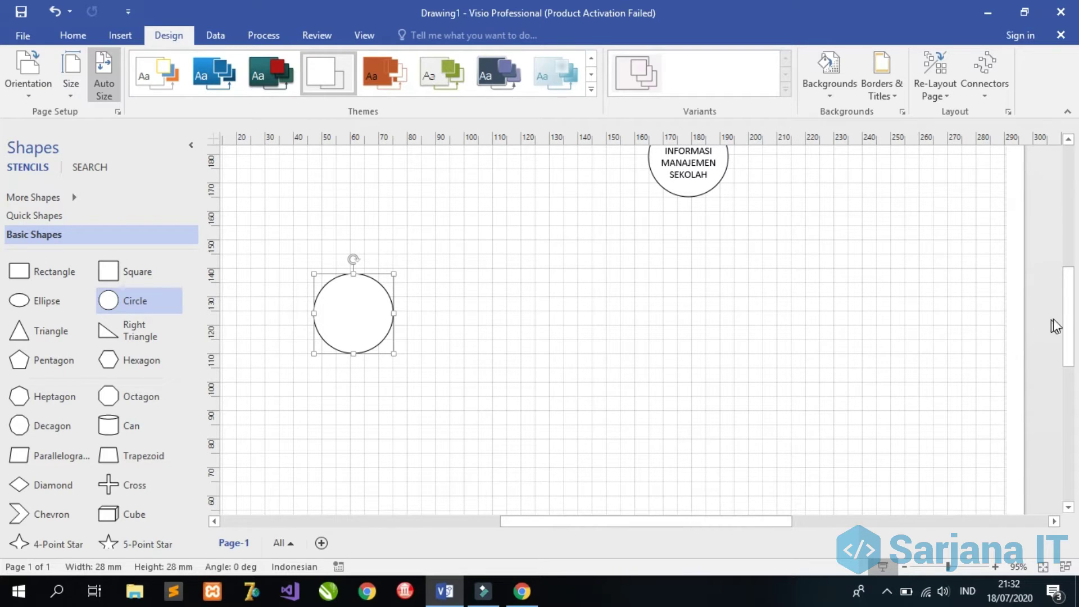
drag(1068, 318, 1071, 308)
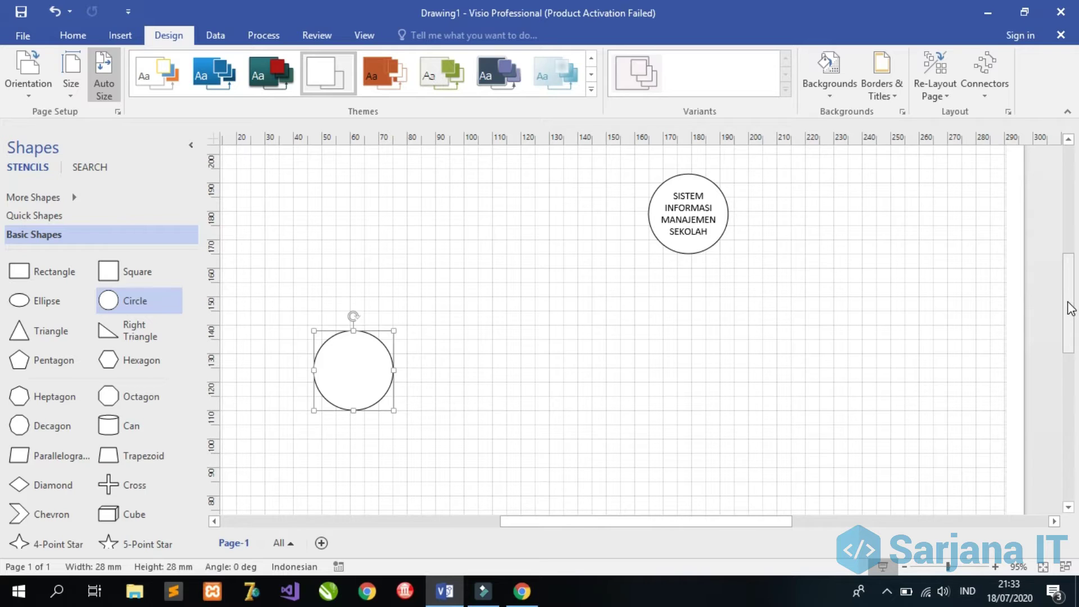
Duplicate the empty lower circle twice and place the copies side by side to its right, evenly spaced.
double_click(355, 380)
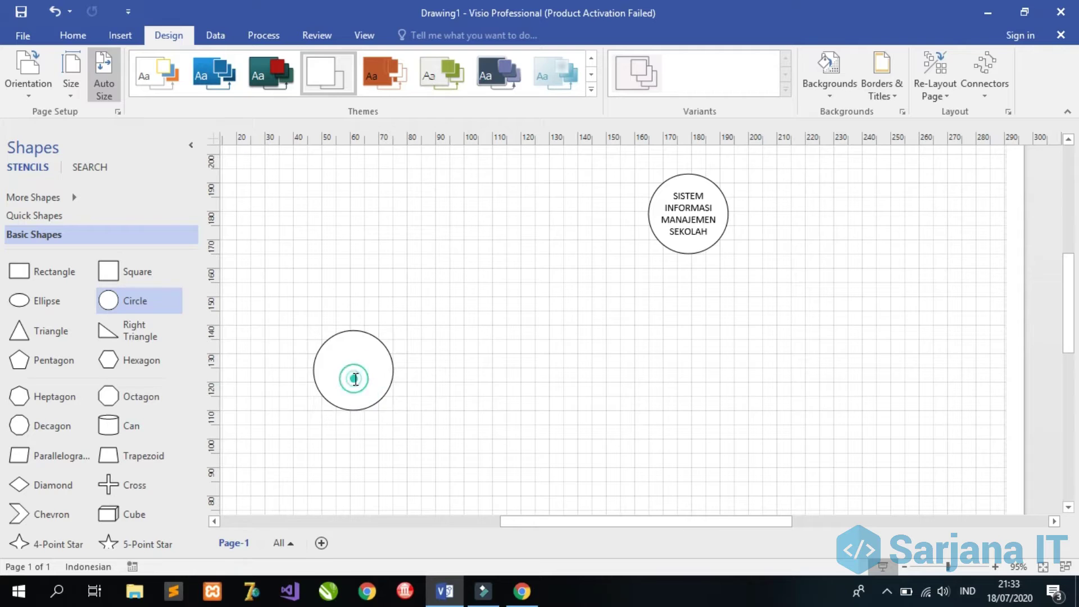
click(407, 373)
click(382, 376)
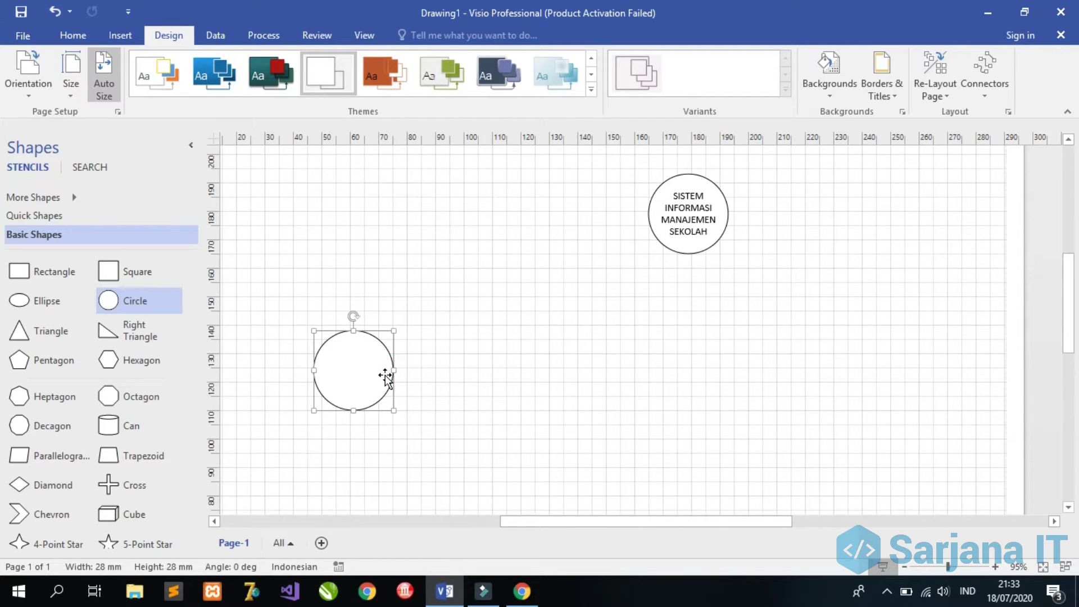
key(ctrl+d)
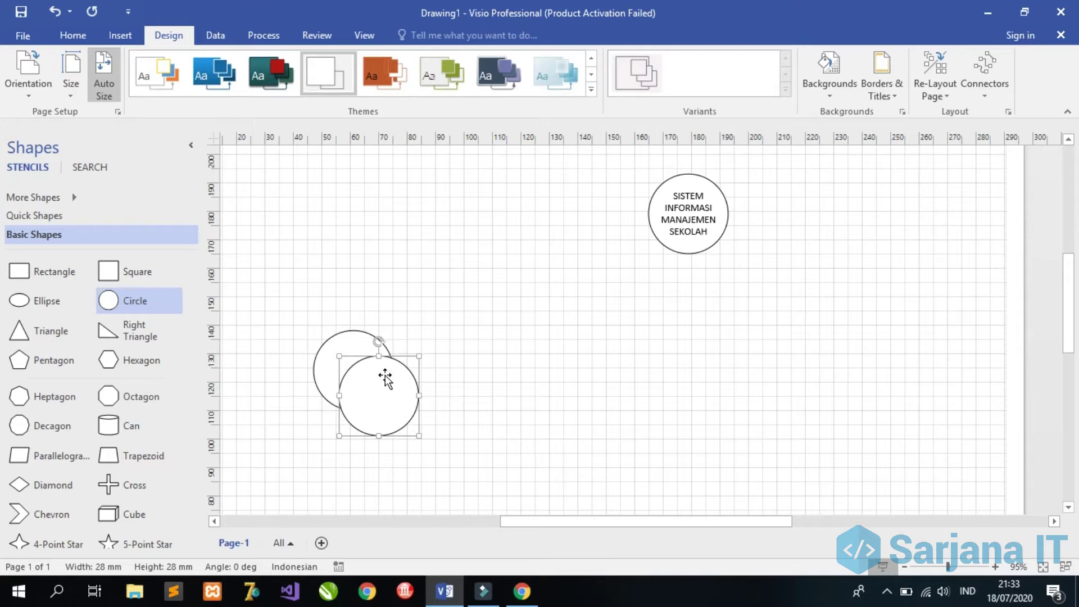
drag(385, 377, 487, 352)
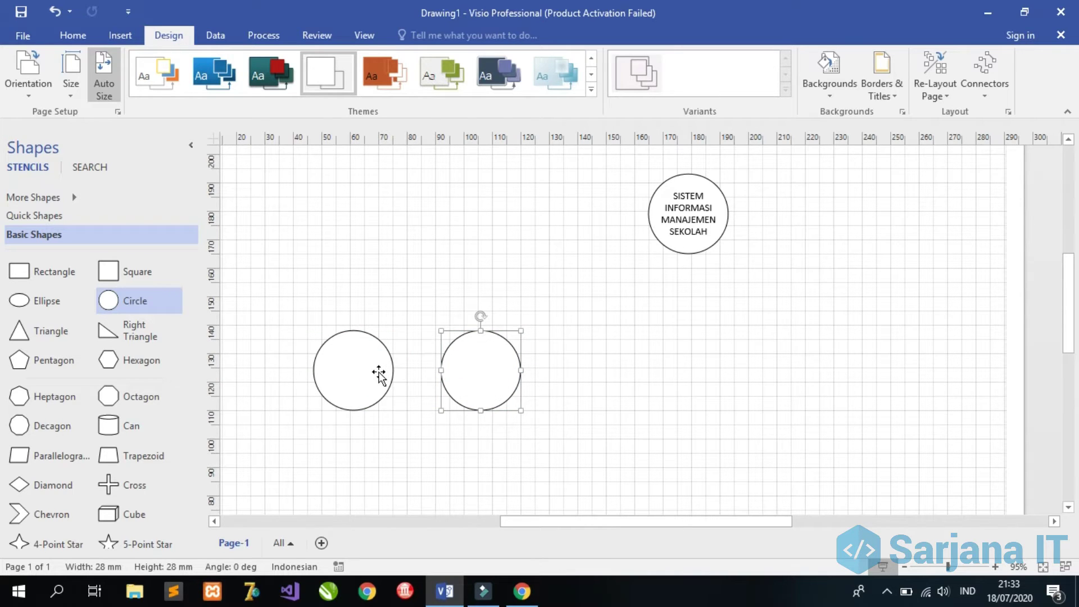
click(378, 373)
key(ctrl+d)
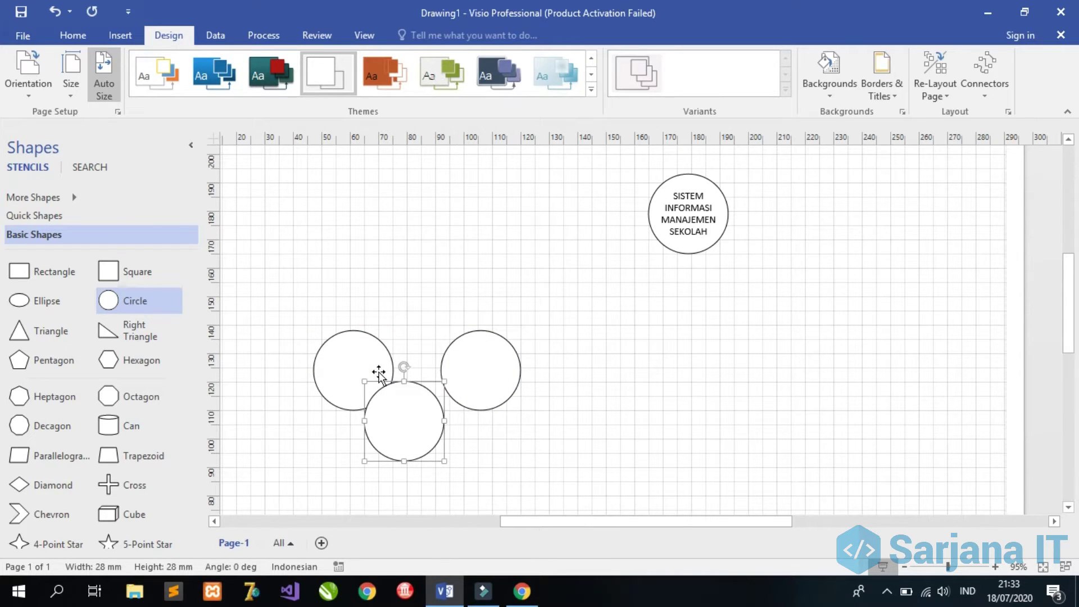
drag(400, 414, 562, 402)
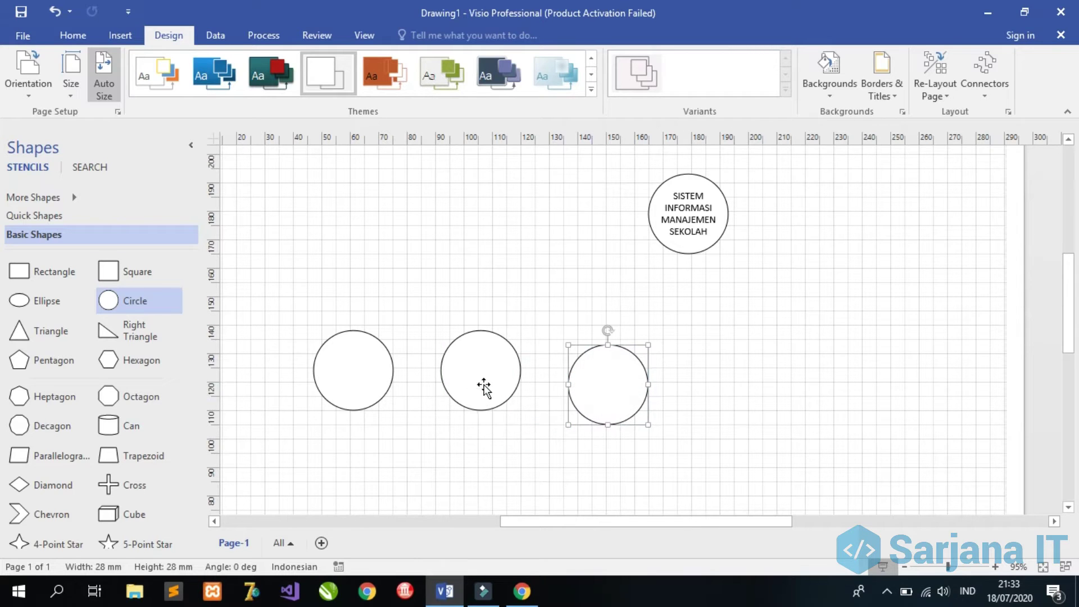
Add two more empty circles at the right end of the lower row and raise the third circle level with the first two.
click(484, 388)
key(ctrl+d)
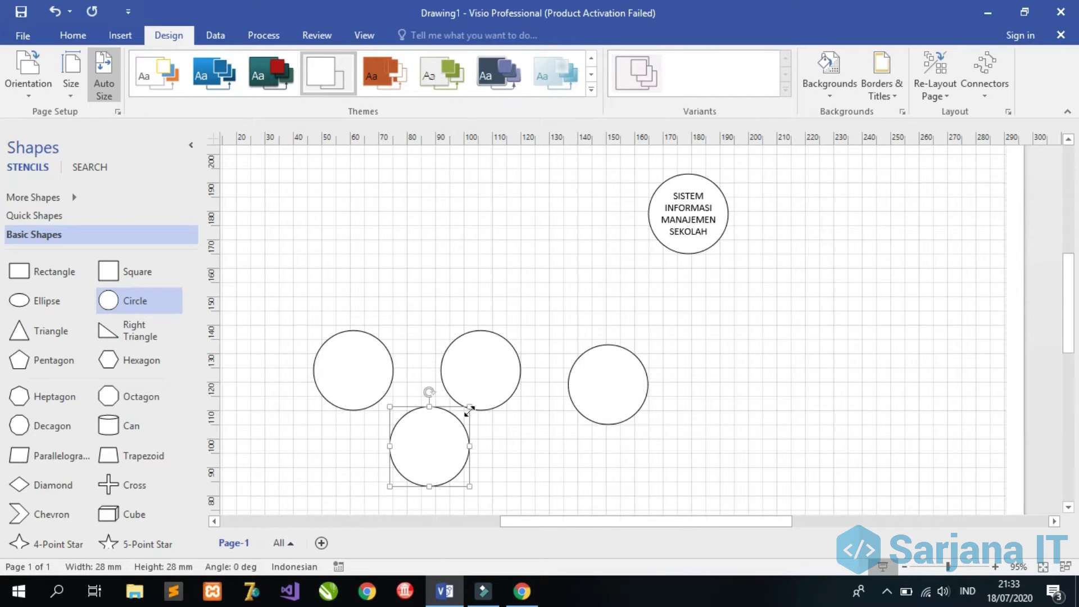
drag(450, 438, 767, 385)
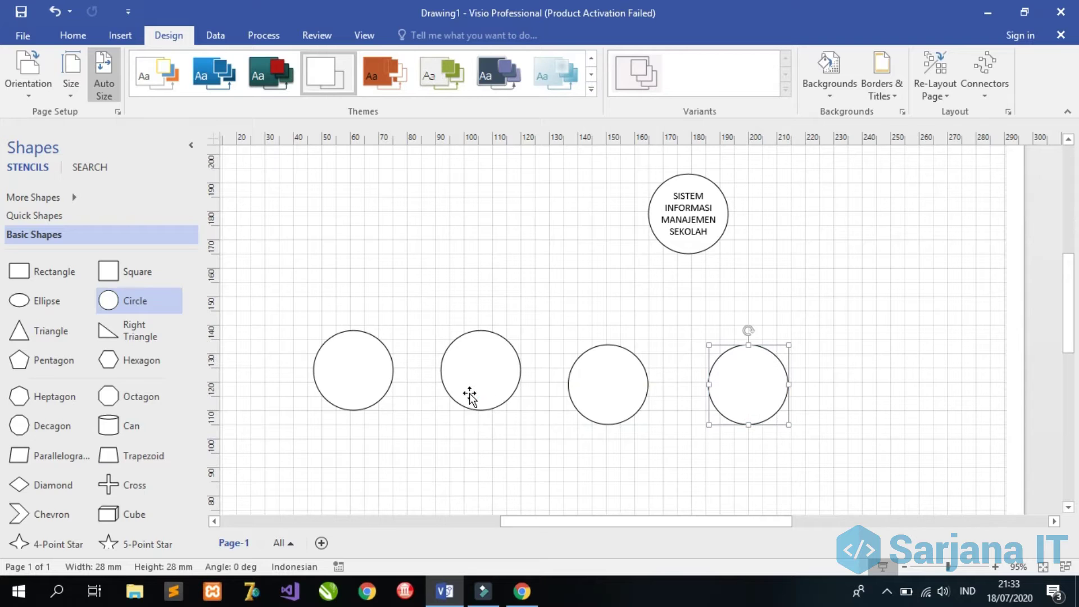
click(470, 395)
key(ctrl+d)
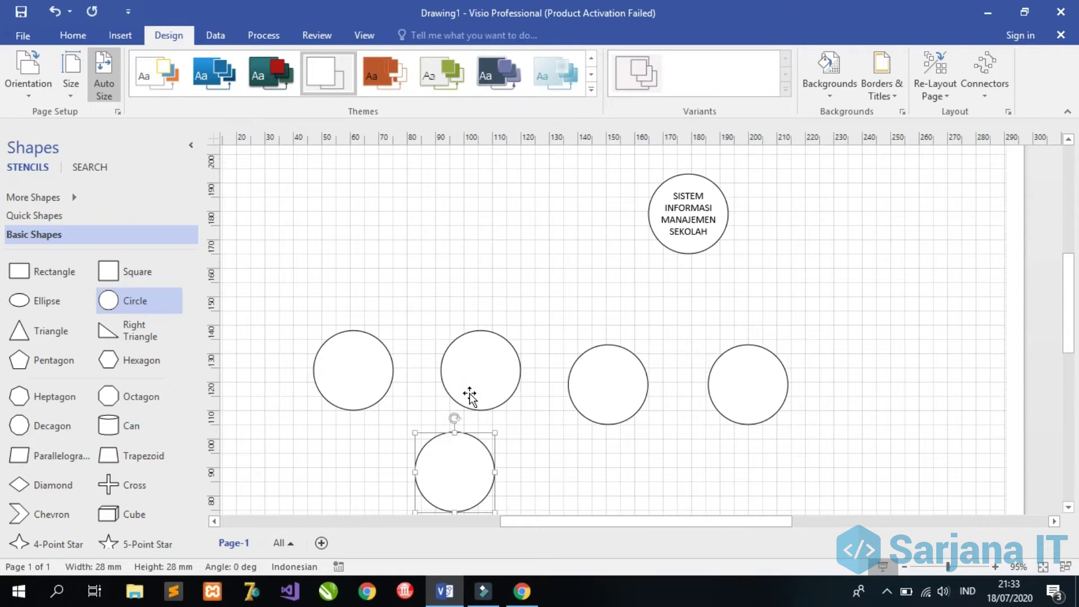
drag(487, 453, 901, 365)
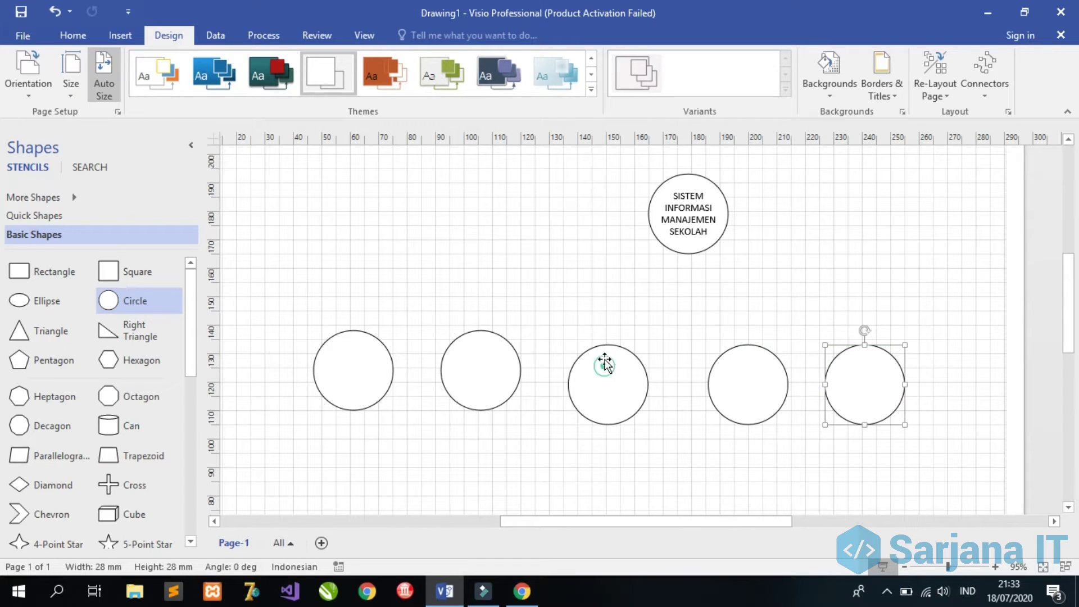
drag(605, 364, 605, 350)
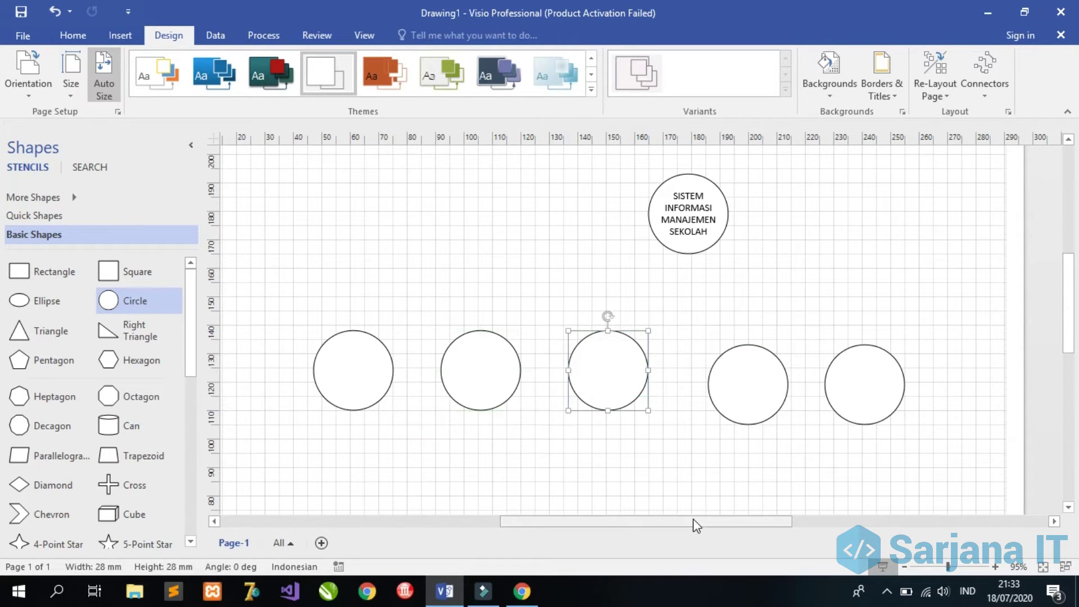
Label the leftmost circle of the lower row "1.0 LOGIN", with the number and name on separate lines.
drag(693, 518, 734, 519)
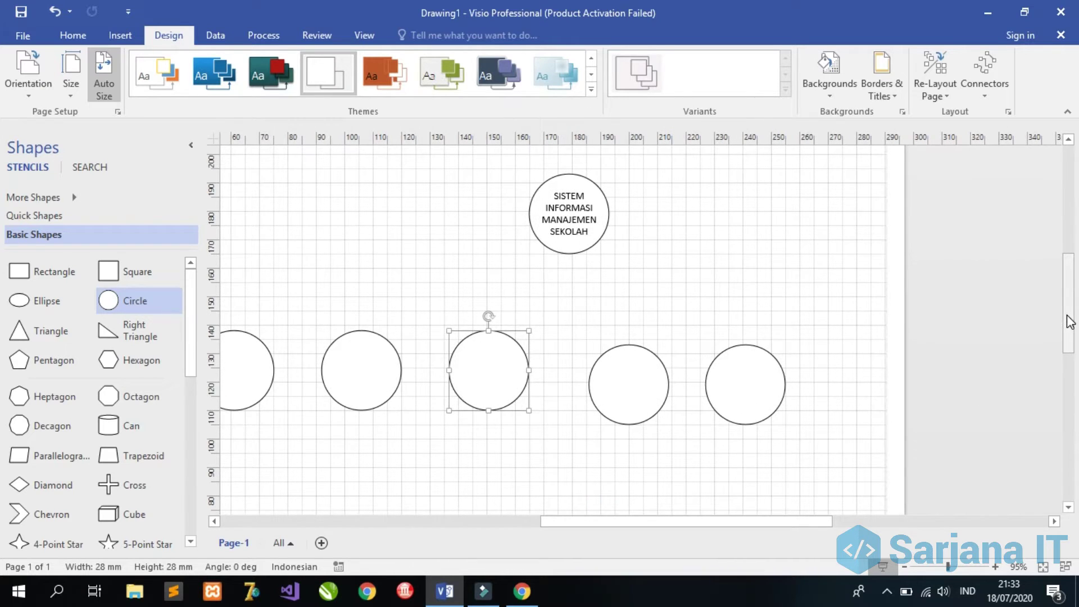
drag(1070, 321, 1071, 343)
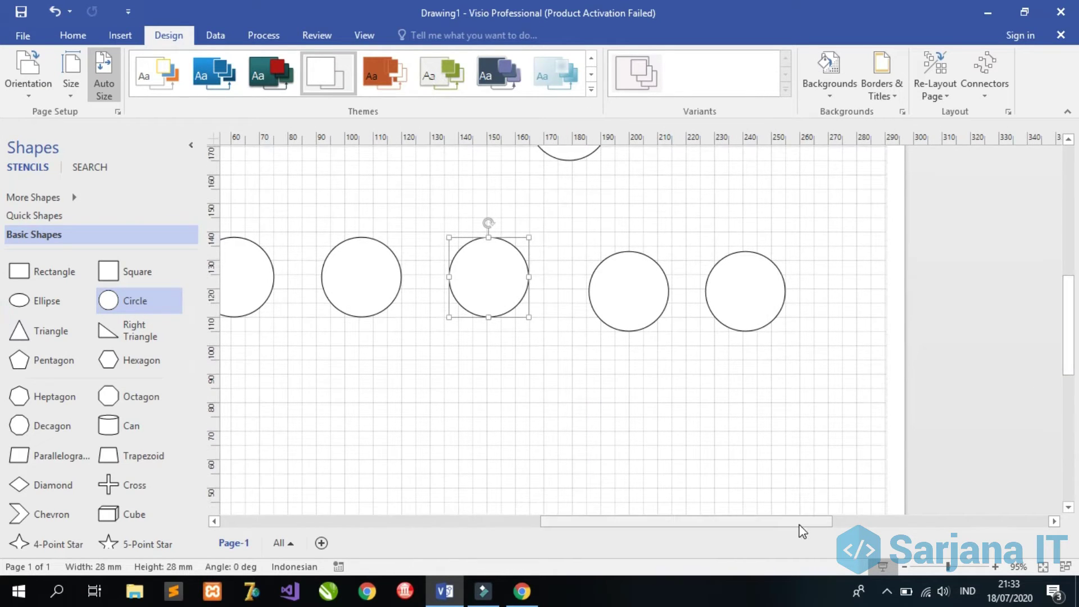
drag(799, 521, 769, 525)
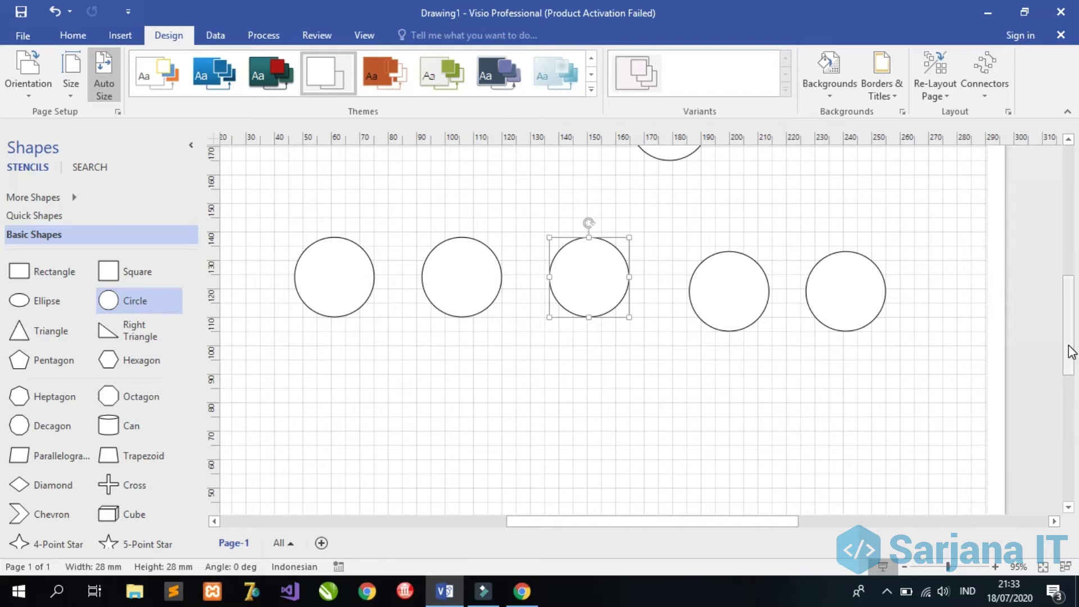
drag(1072, 352, 1071, 324)
click(341, 399)
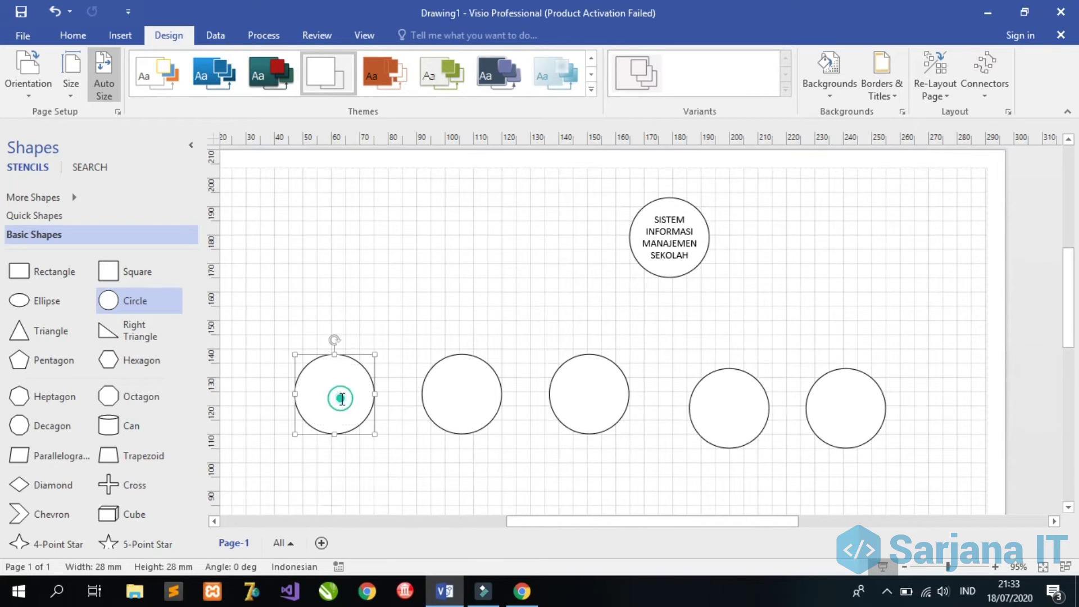
double_click(341, 399)
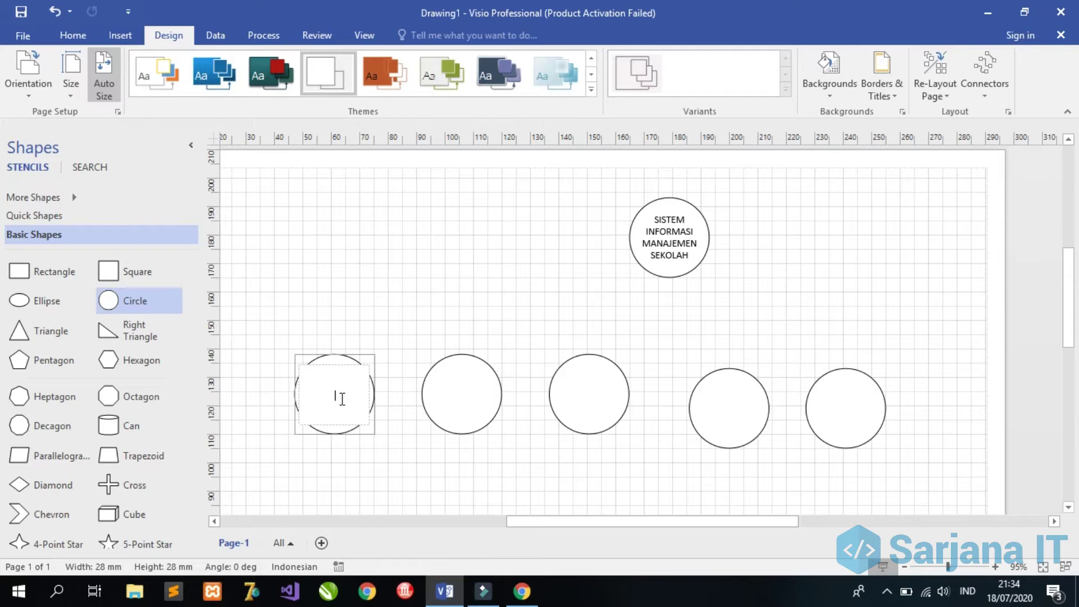
text(1.0)
key(Return)
text(LOGIN)
Label the second circle of the row "2.0 SISWA" and the third "3.0 GURU", each on two lines.
double_click(452, 392)
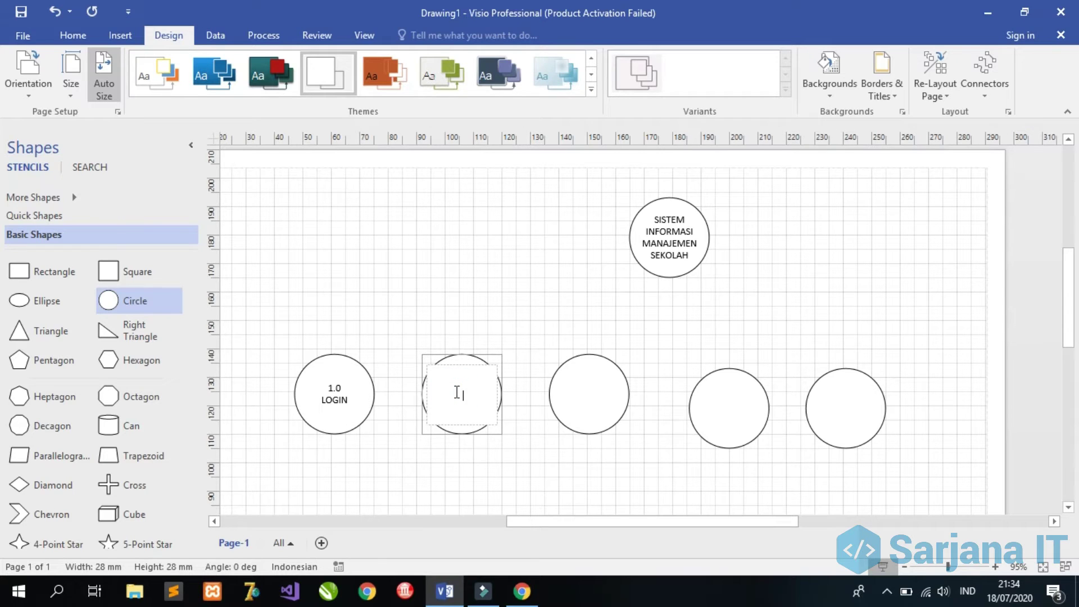
text(2.0)
key(Return)
text(SISWA)
double_click(581, 385)
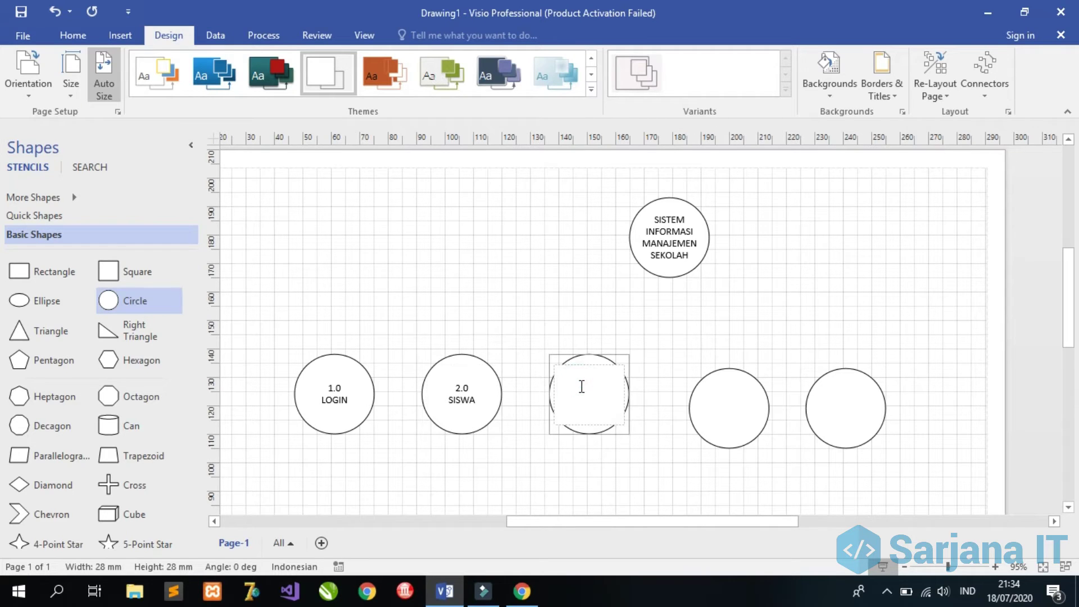
text(3.0)
key(Return)
text(GURU)
Label the fourth circle of the row "4.0 ADMIN", with the number and name on separate lines.
click(741, 416)
double_click(741, 415)
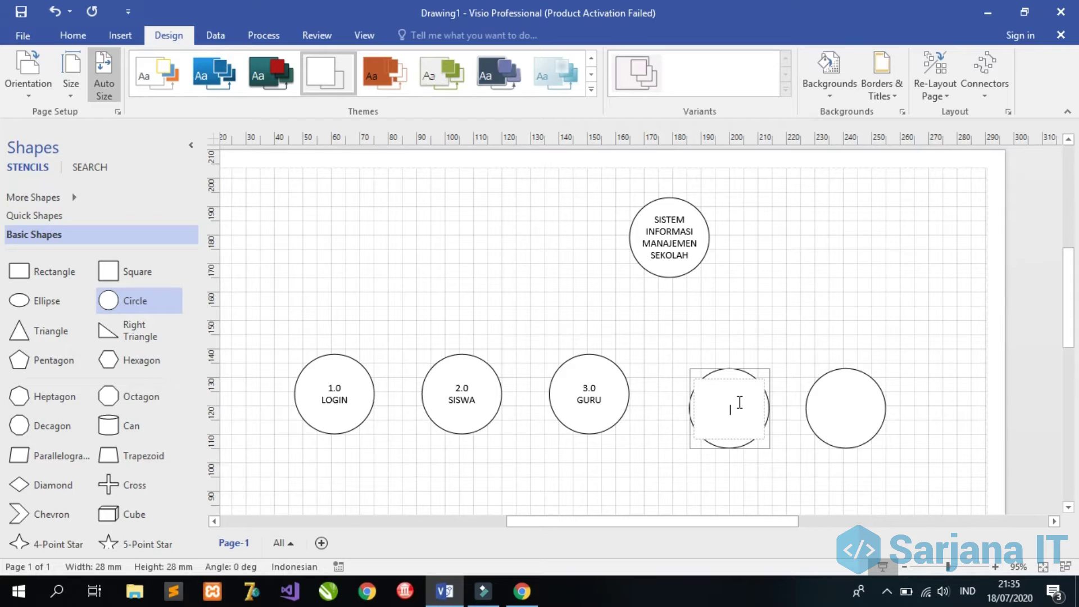
text(4.0)
key(Return)
text(ADMIN)
Spread the SISWA, GURU and ADMIN circles farther right, level with LOGIN, and move the empty circle below ADMIN, slightly to its left.
click(861, 413)
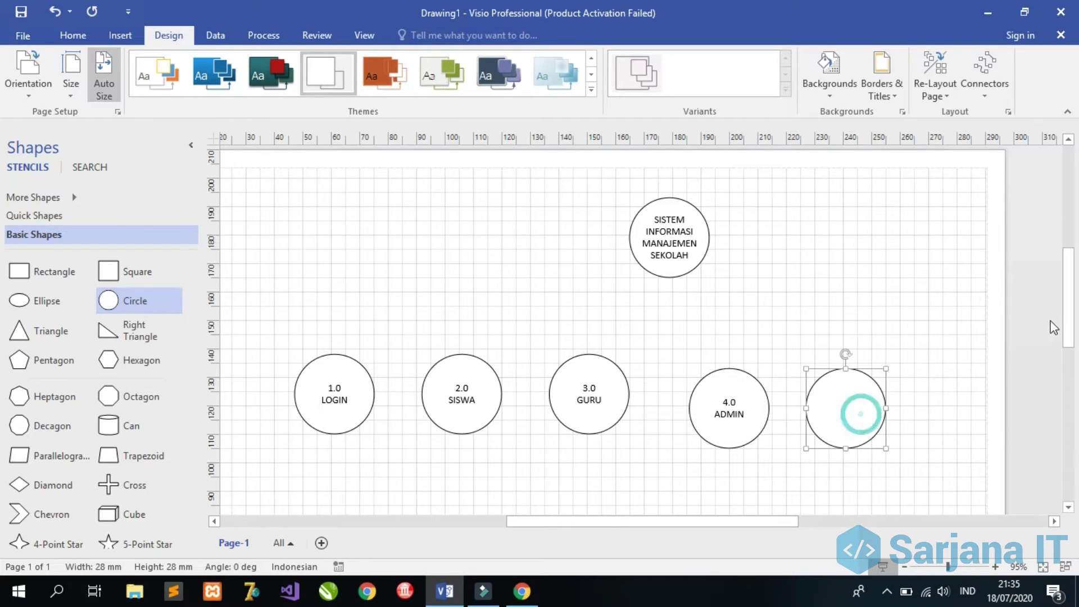
mouse_move(1067, 311)
mouse_down()
mouse_move(1067, 365)
mouse_move(1057, 317)
mouse_up()
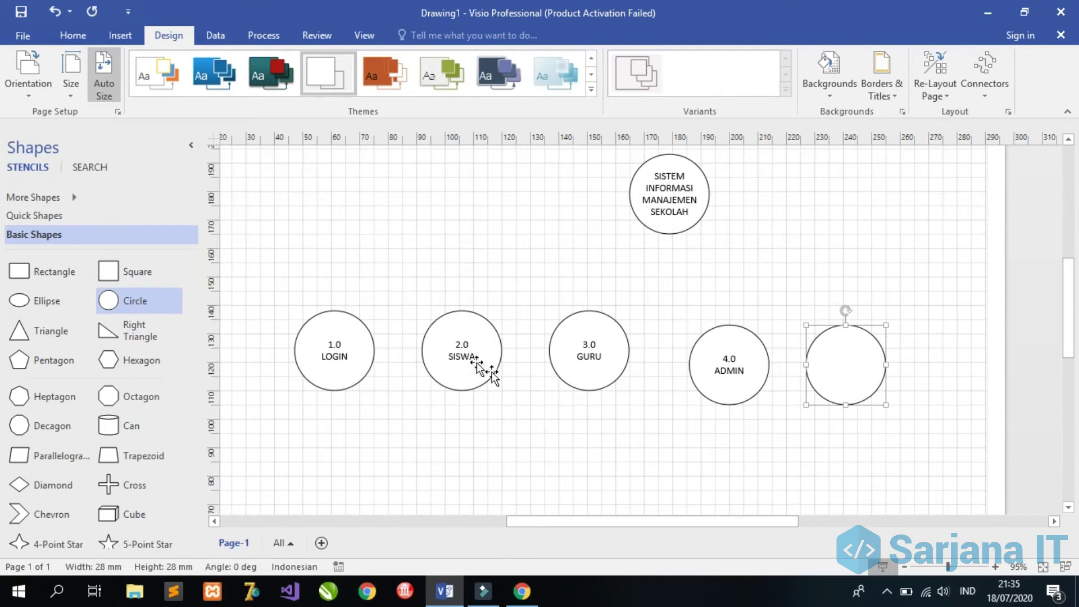
drag(457, 355, 487, 345)
drag(590, 357, 648, 350)
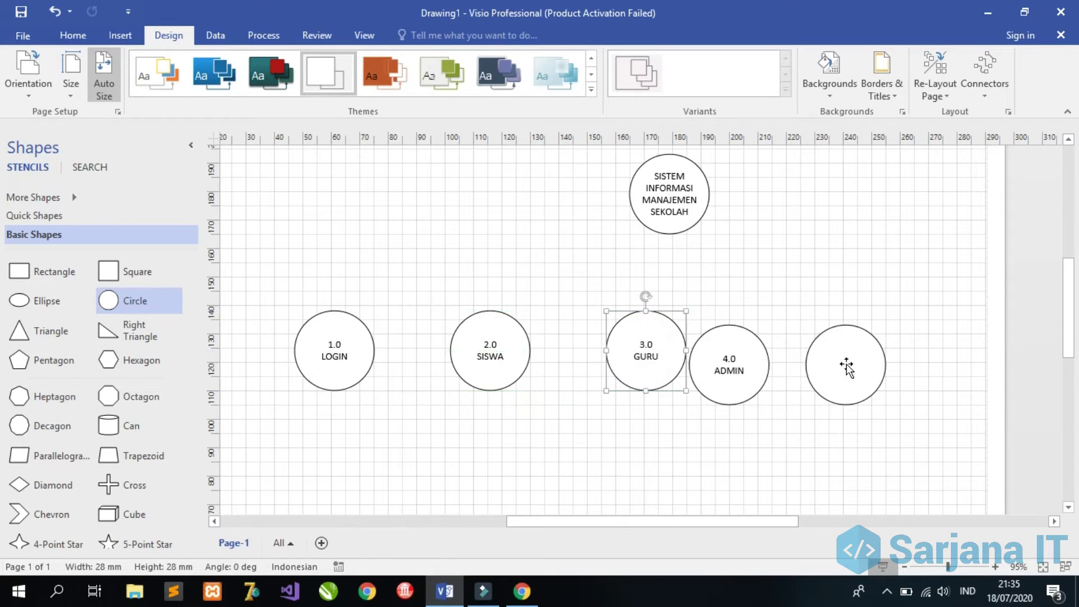
drag(847, 366, 813, 466)
drag(756, 357, 866, 348)
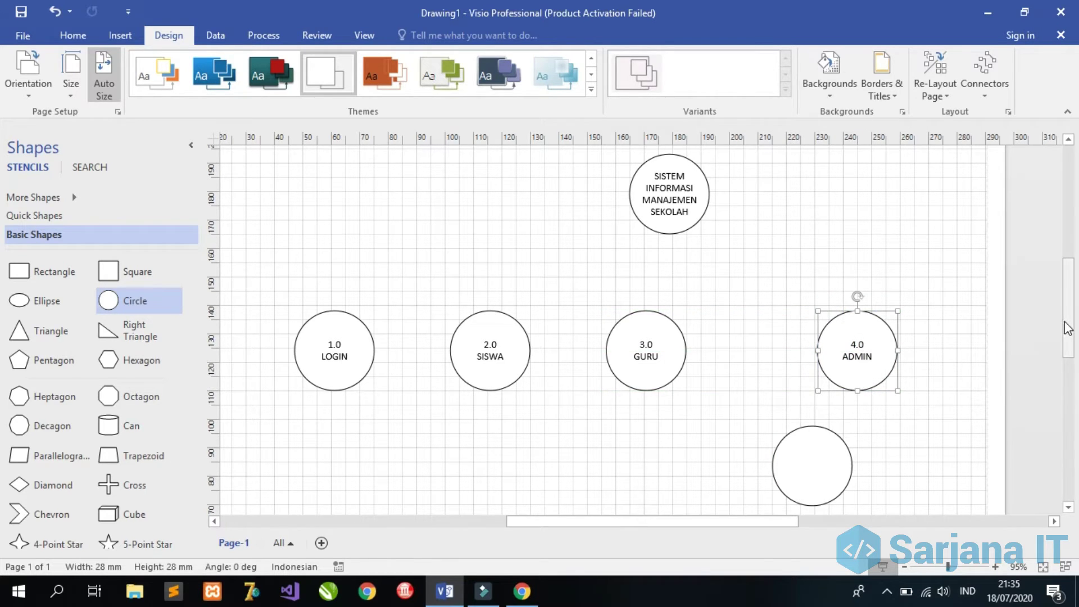
Paste an empty circle below the row, between LOGIN and SISWA, and label it "2.1 CEK JADWAL PEJARAN" with the number on its own line.
click(495, 384)
key(ctrl+v)
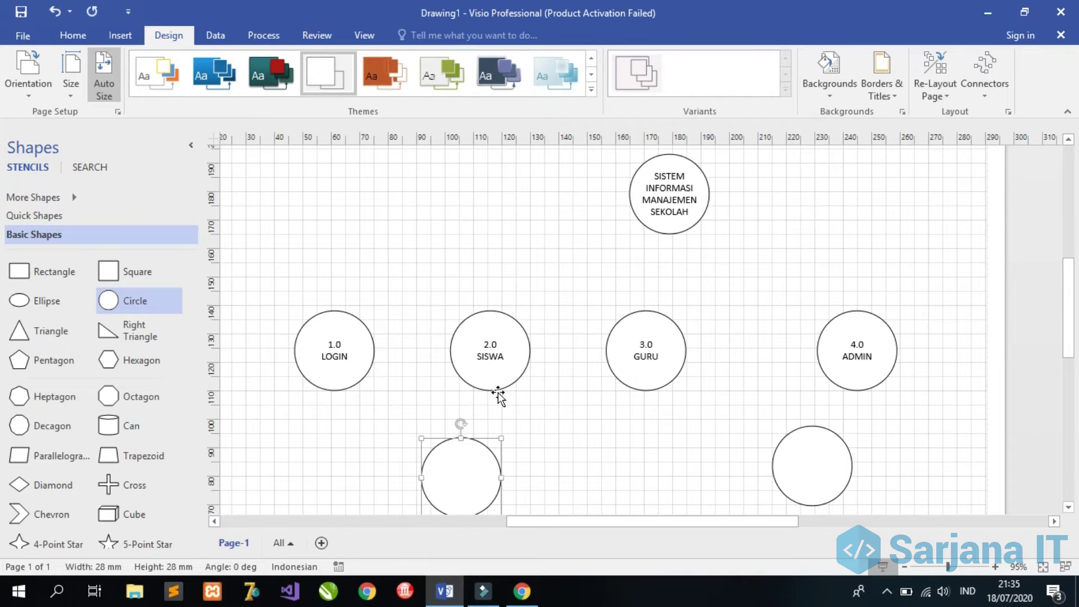
mouse_move(1068, 290)
mouse_down()
mouse_move(1073, 321)
mouse_move(1071, 304)
mouse_up()
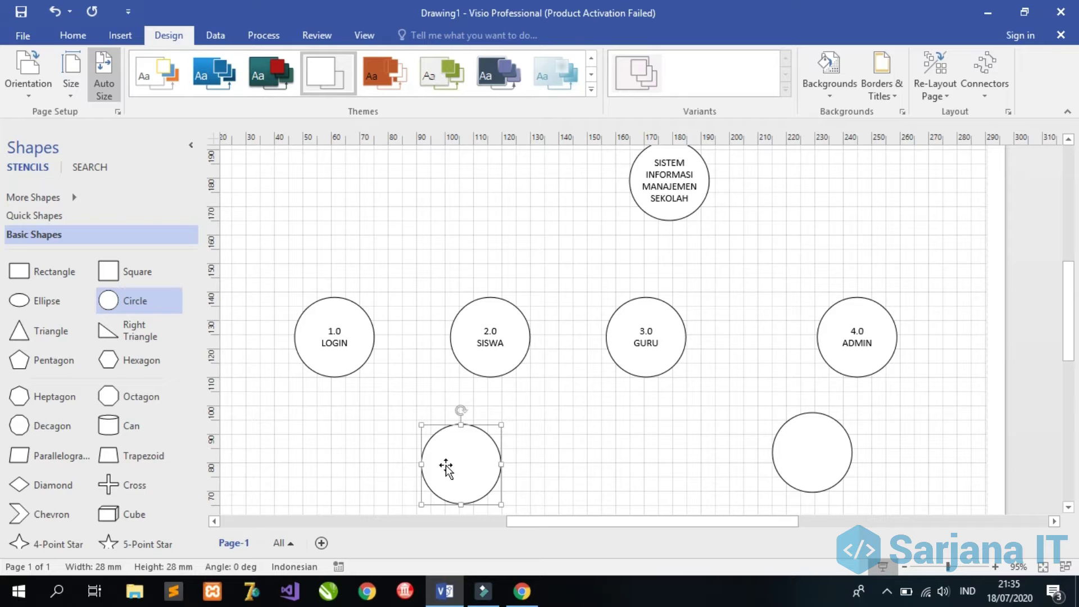
drag(450, 460, 362, 456)
double_click(362, 454)
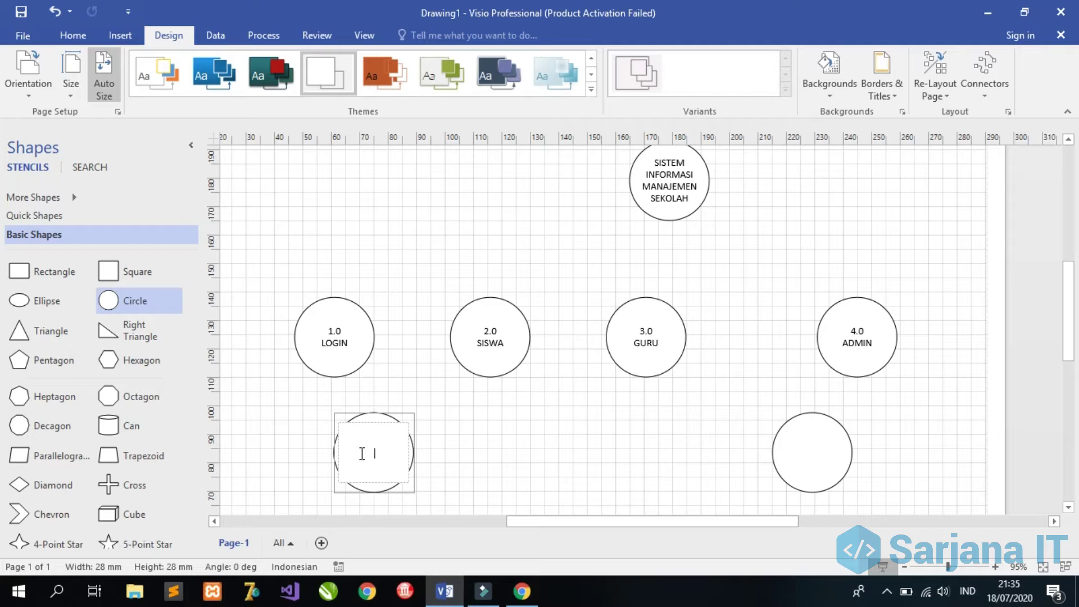
text(2.1)
key(Return)
text(CEK JADWAL PEJARAN)
click(451, 458)
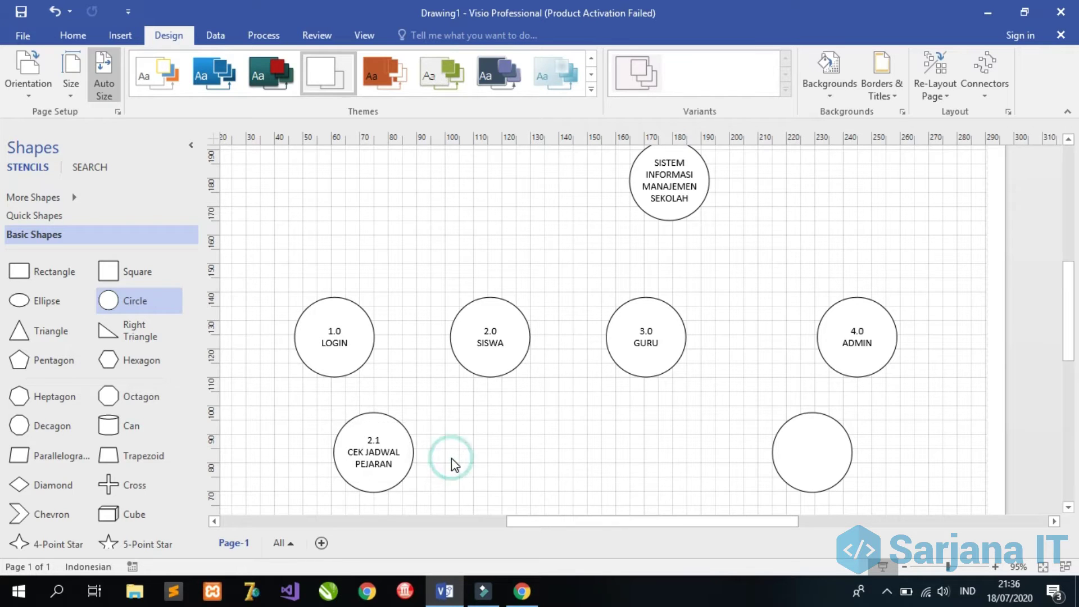
Paste another circle directly beneath 2.0 SISWA, level with circle 2.1, and label it "2.2 CEK NILAI".
key(ctrl+v)
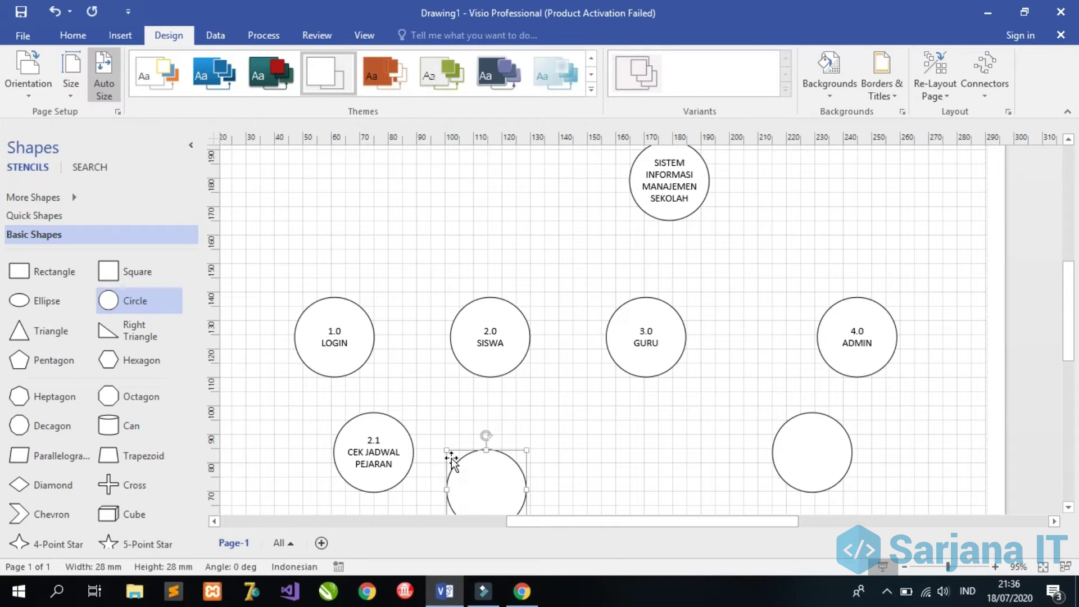
drag(451, 459, 468, 427)
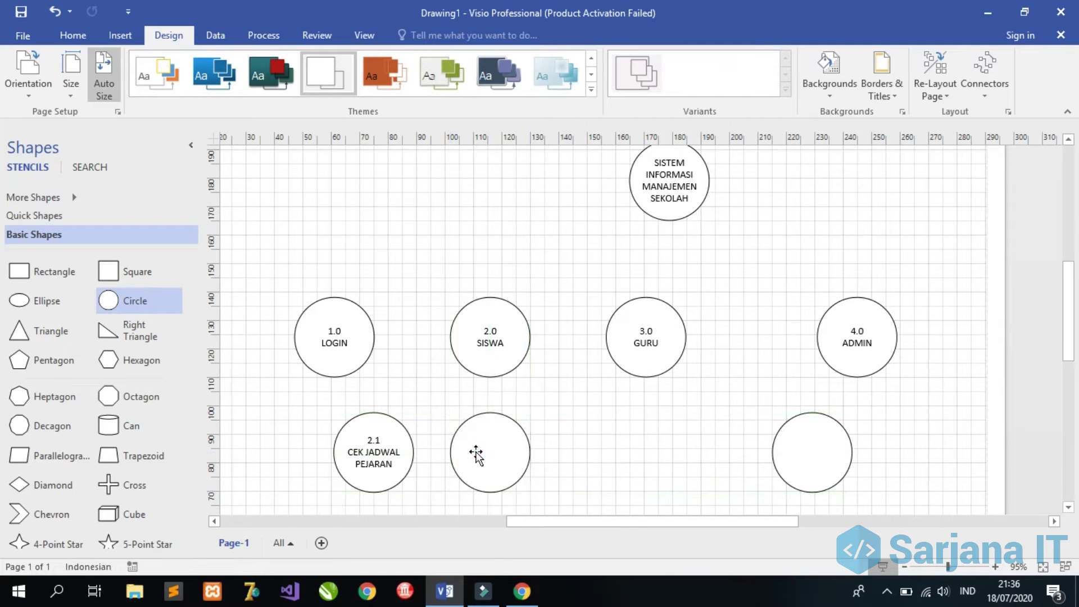
double_click(477, 452)
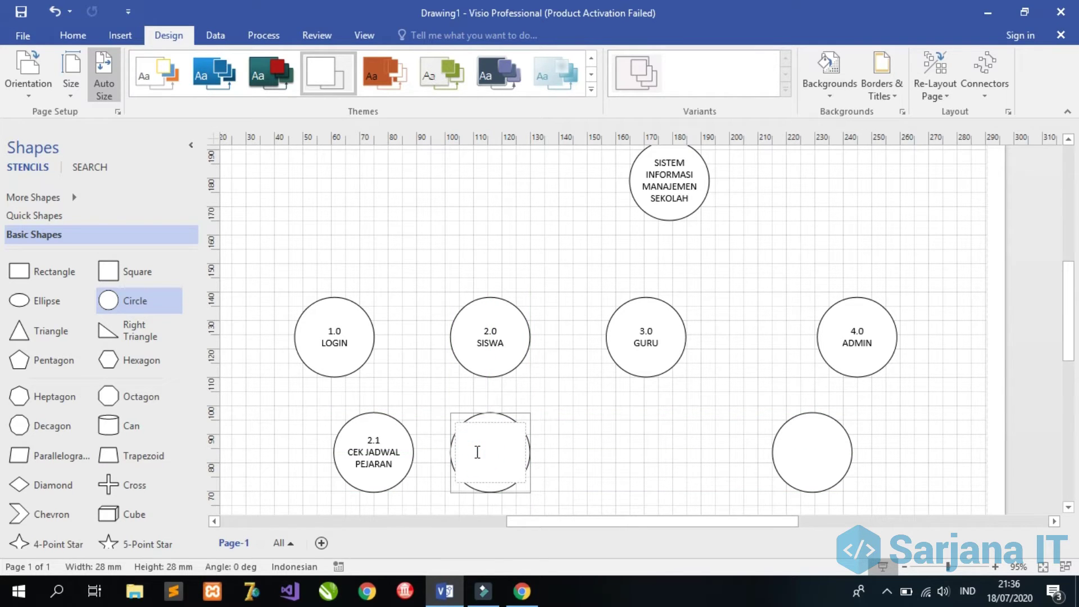
text(2.2)
key(Return)
text(CEK NILAI)
click(556, 461)
Paste another circle just right of 2.2 CEK NILAI, level with it, and label it "2.3 CEK STATUS PEMBAYARAN".
key(ctrl+v)
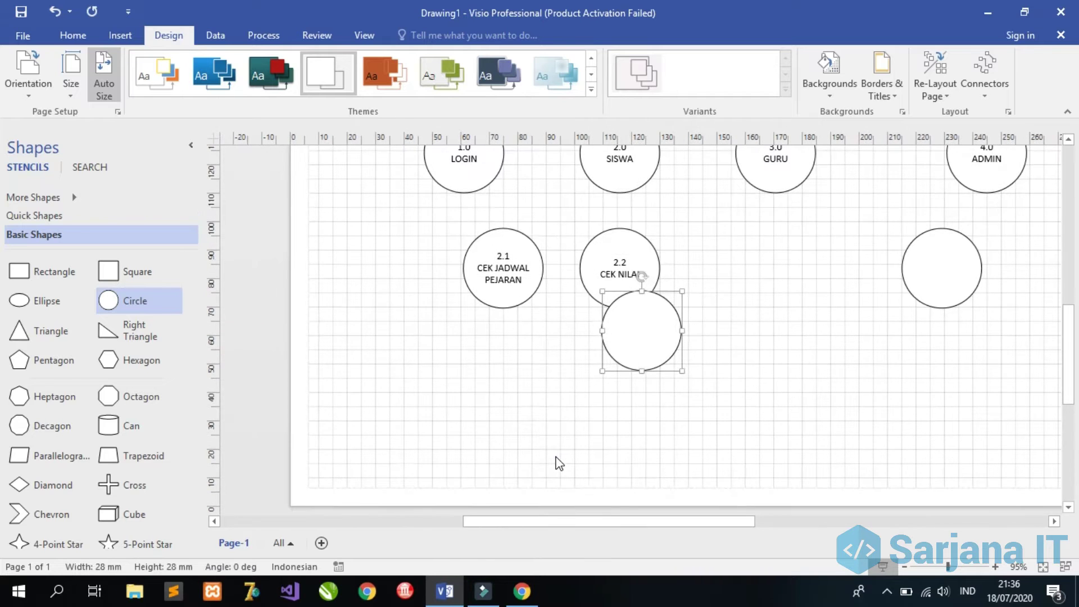
drag(658, 296, 728, 232)
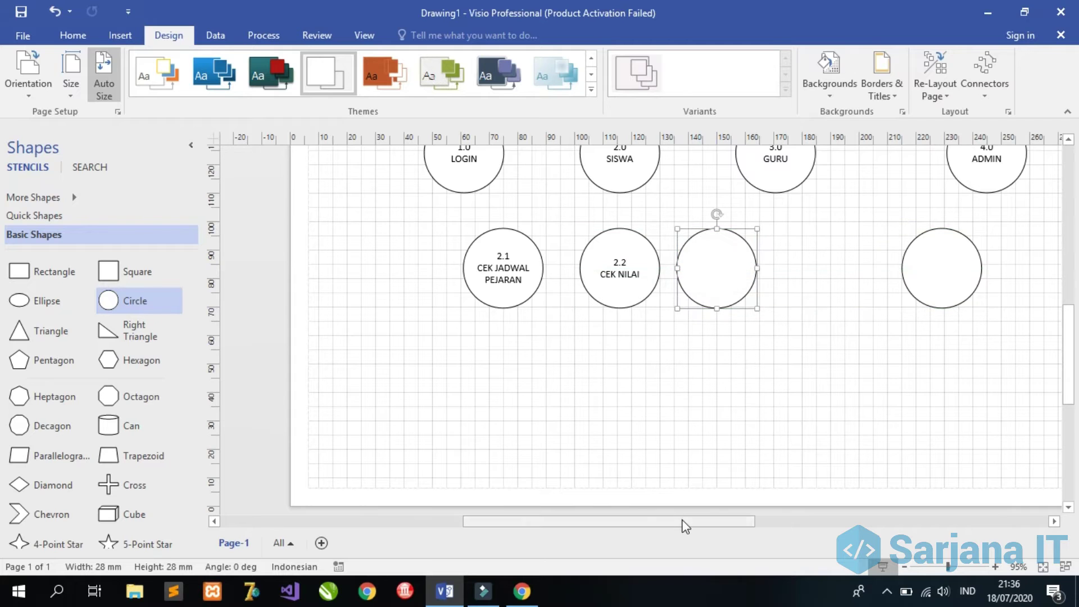
drag(687, 523, 774, 465)
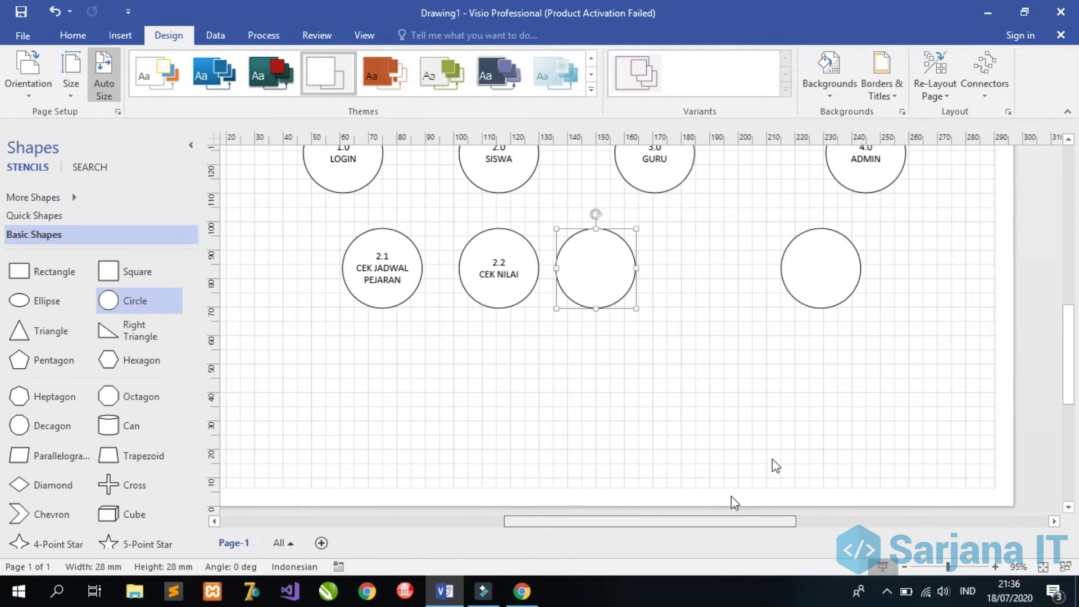
drag(1071, 332, 1070, 308)
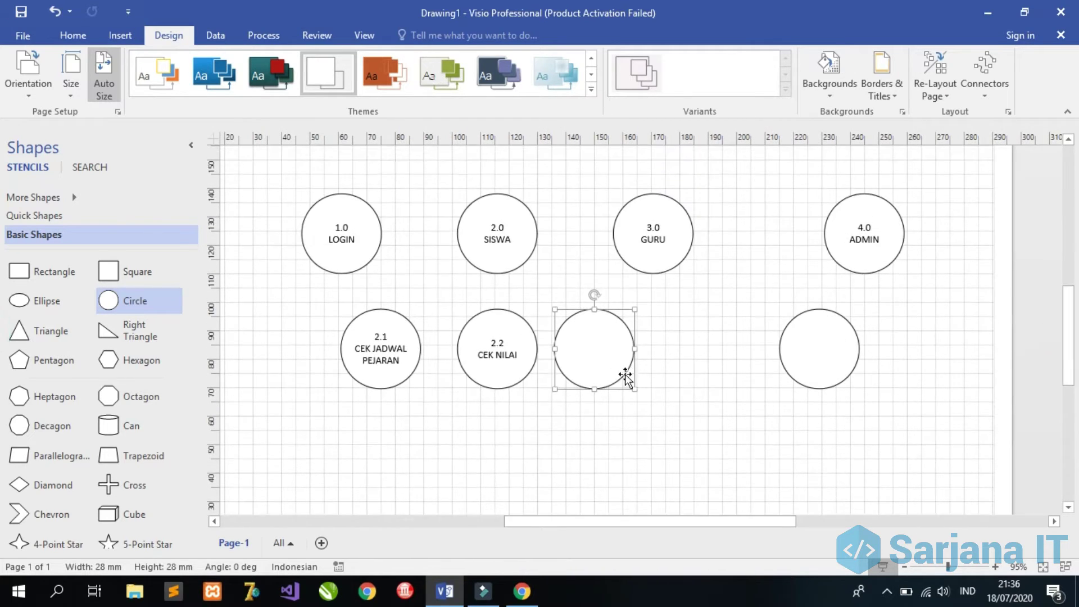
double_click(599, 361)
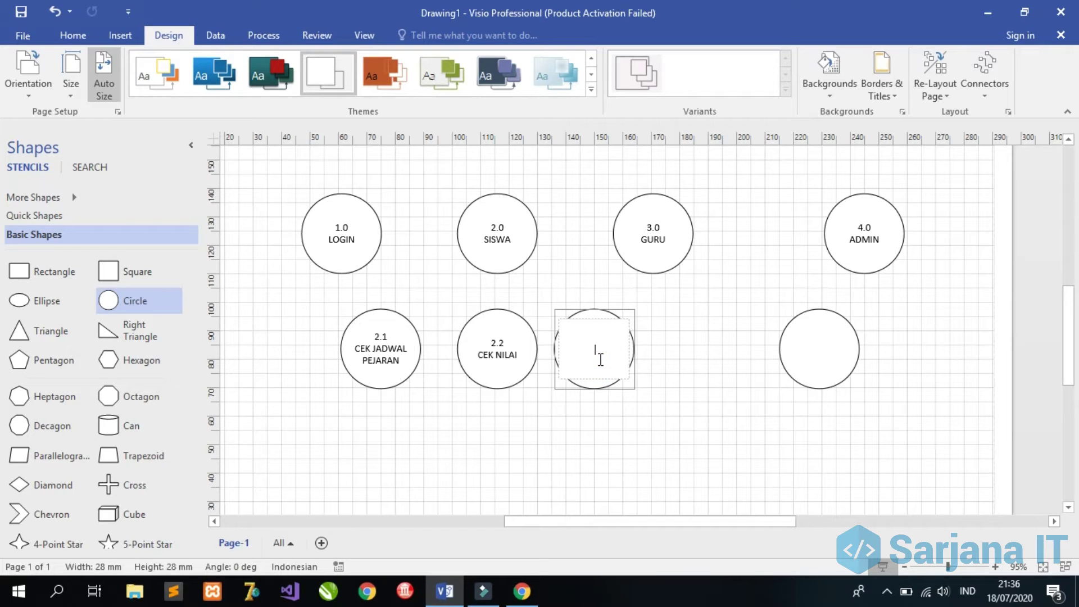
text(2.3)
key(Return)
text(CEK STATUS PEMBAYARAN)
click(674, 361)
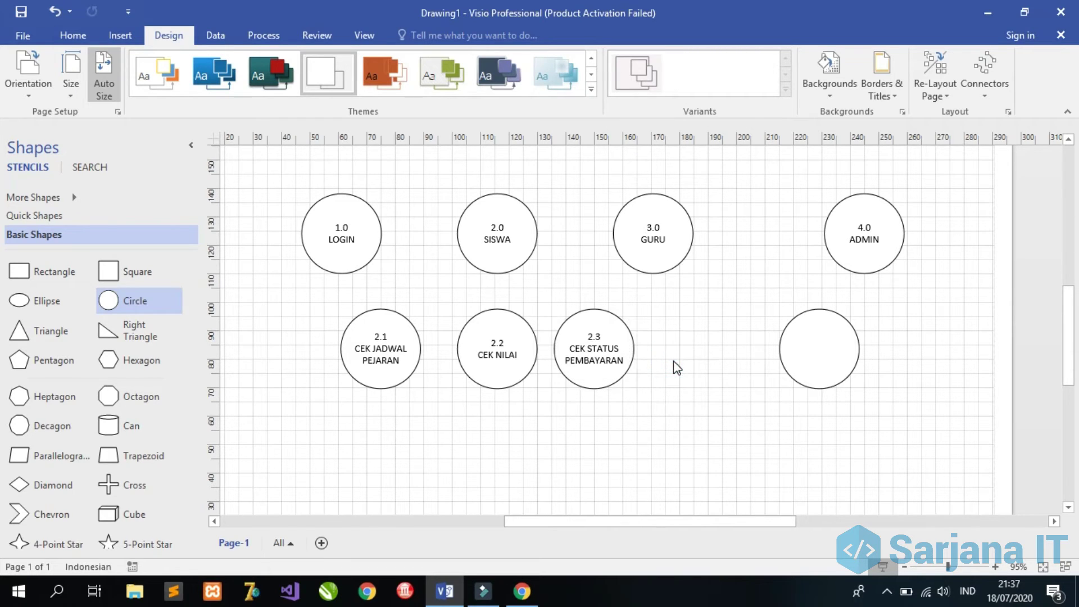
Paste another circle just right of 2.3 CEK STATUS PEMBAYARAN, level with it, and label it "2.4 KIRIM PESAN".
key(ctrl+v)
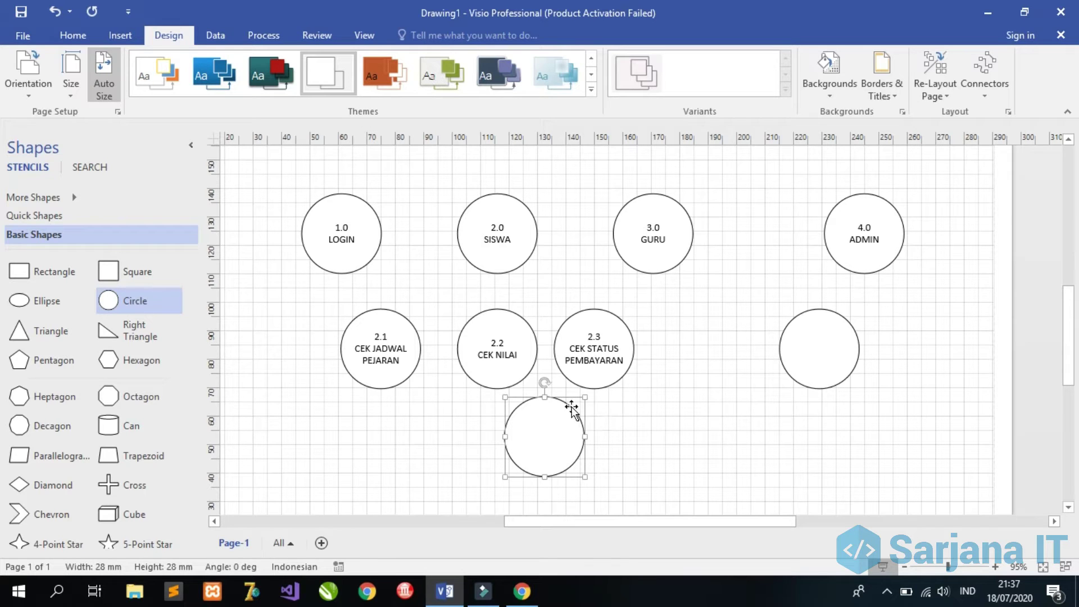
drag(572, 409, 694, 349)
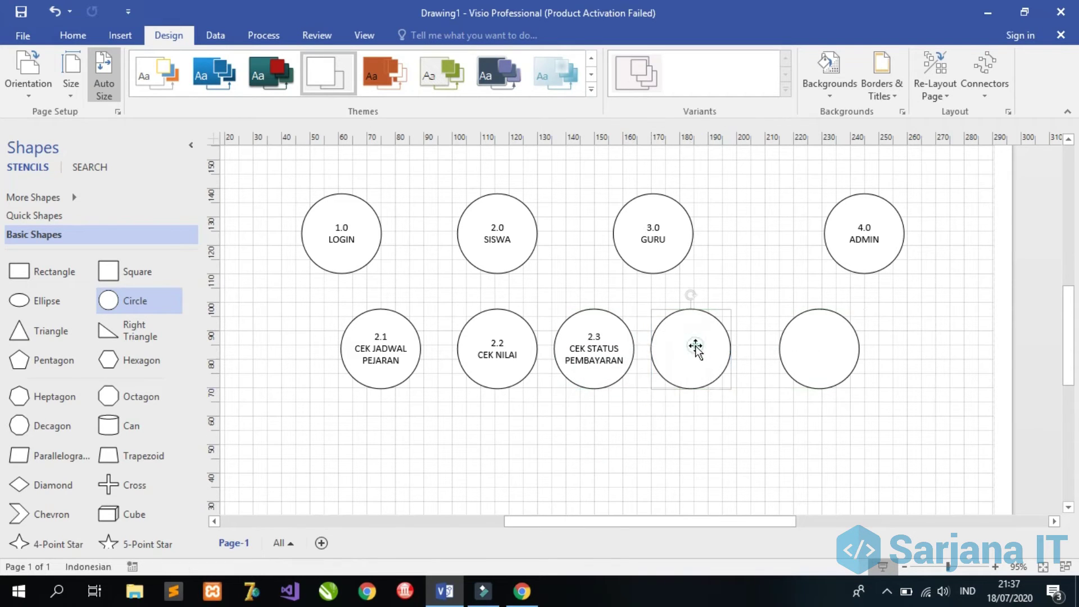
double_click(695, 347)
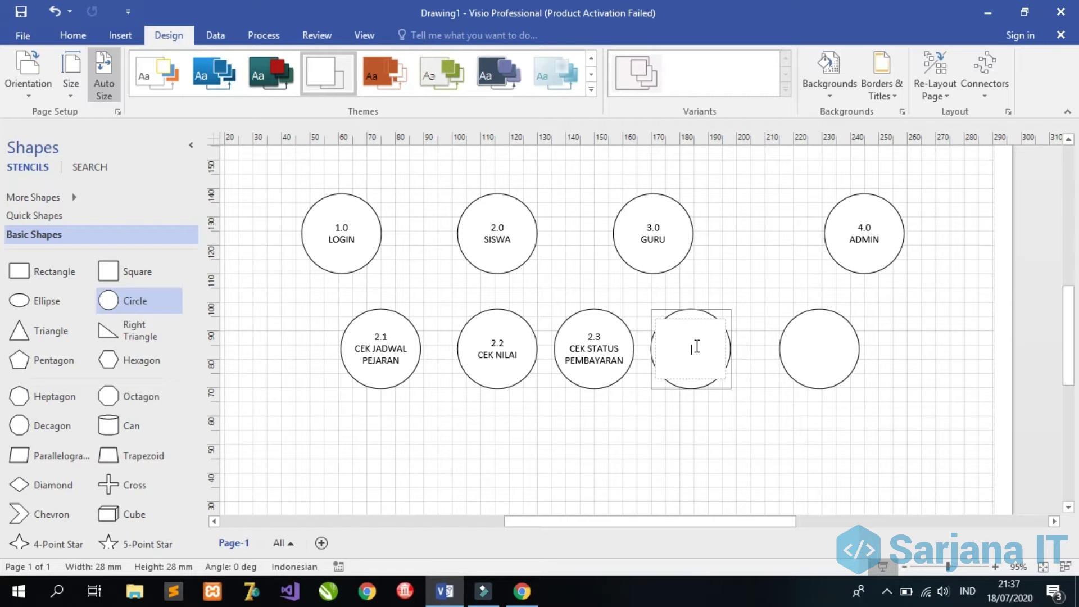
text(2.4)
key(Return)
text(KIRIM PESAN)
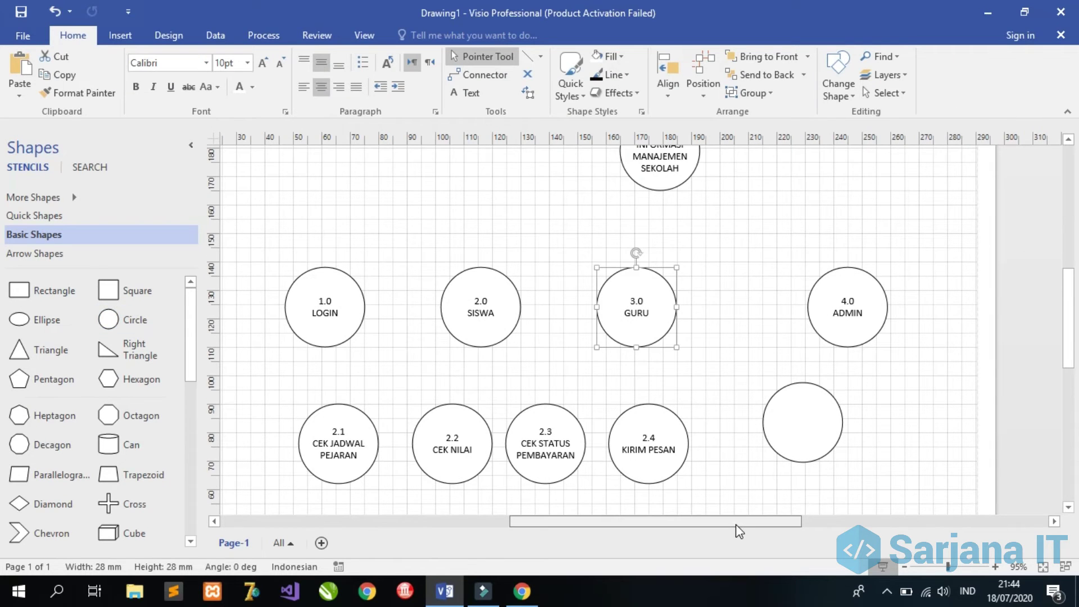
drag(737, 524, 734, 525)
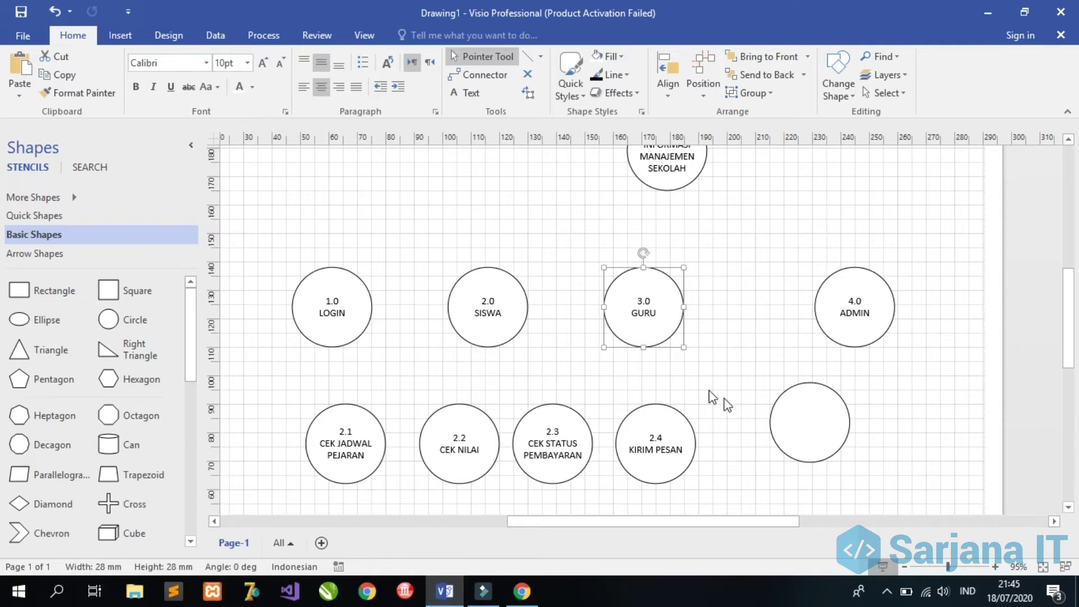
Move the empty circle, 4.0 ADMIN and 3.0 GURU farther right, keeping GURU level with SISWA, to make room for more sub-process circles.
drag(809, 421, 915, 362)
drag(877, 315, 889, 280)
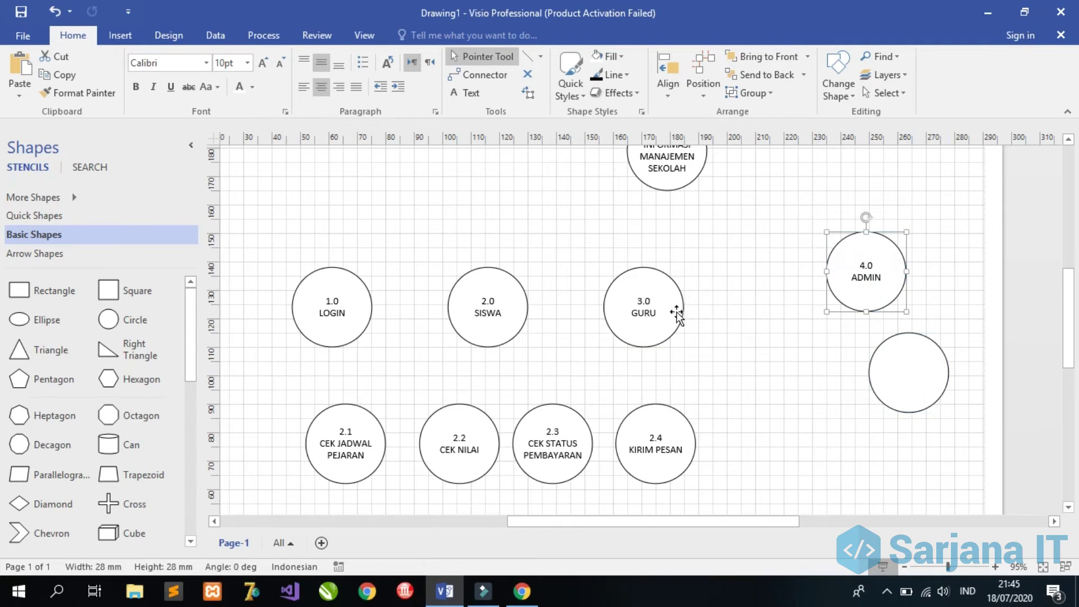
drag(670, 316, 771, 327)
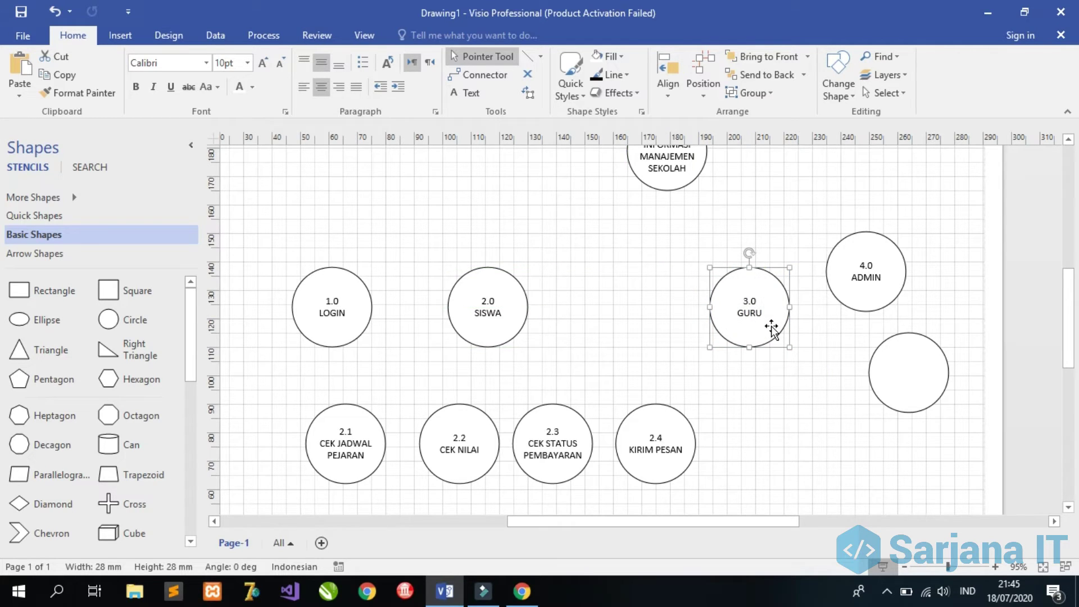
Paste another circle directly beneath 3.0 GURU, just right of 2.4 KIRIM PESAN and level with it.
key(ctrl+v)
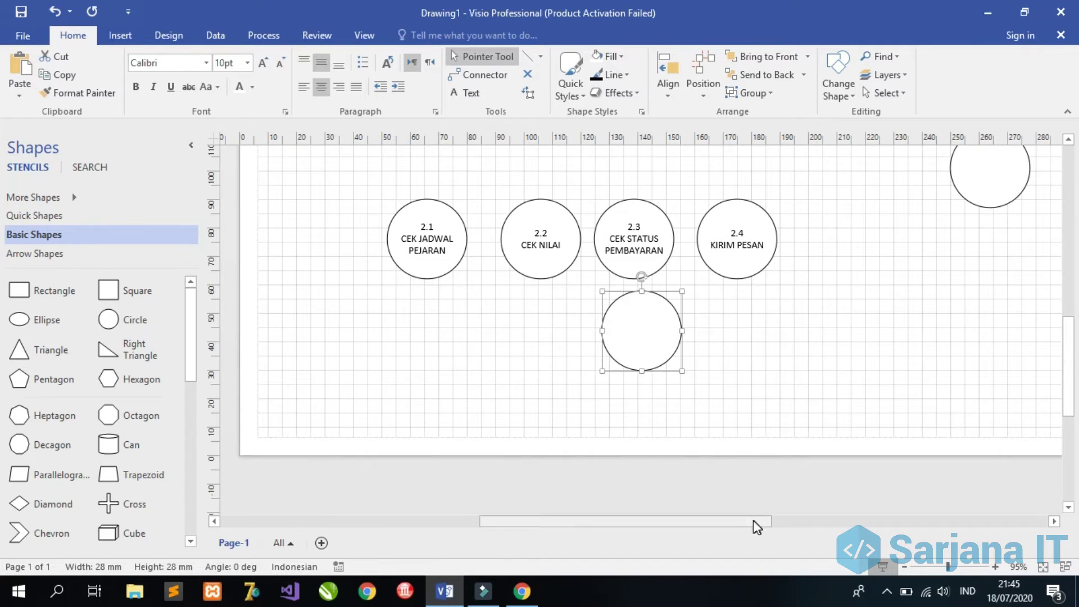
drag(753, 521, 795, 520)
scroll(658, 478, up, 4)
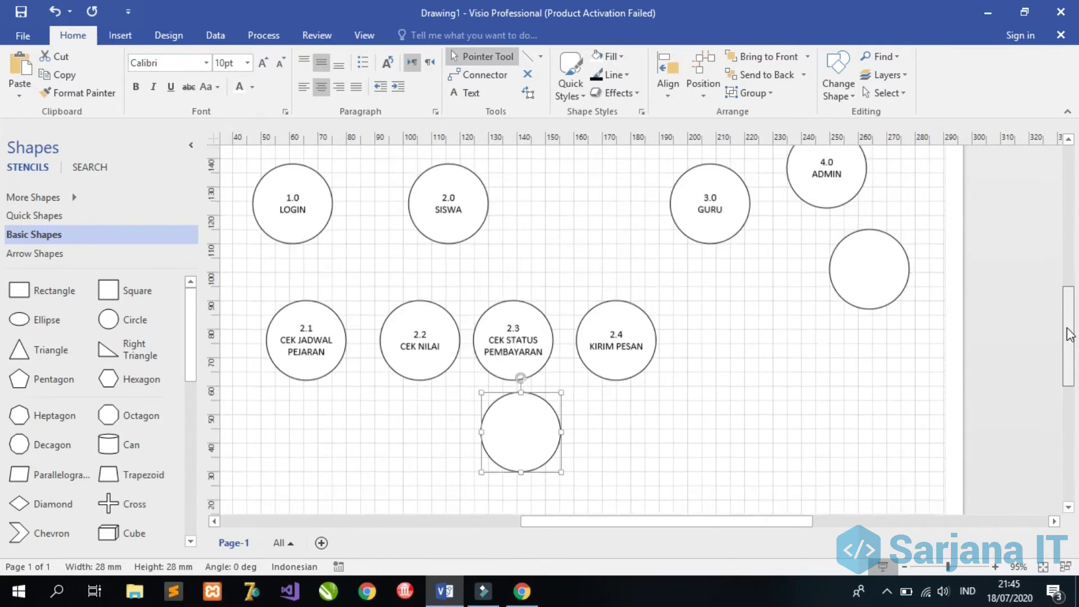
drag(548, 491, 734, 396)
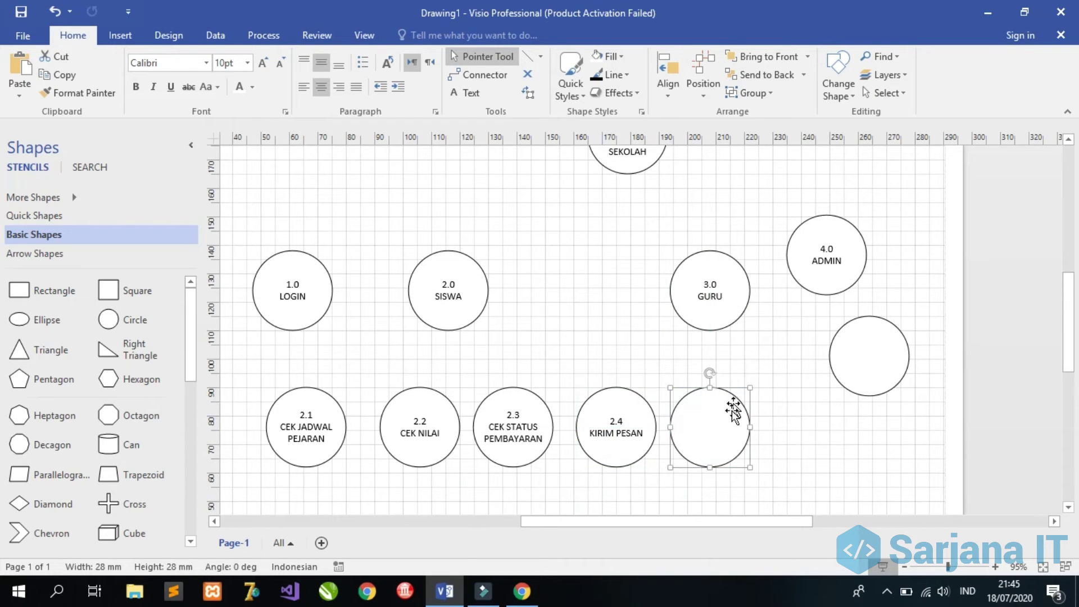
Label the circle beneath 3.0 GURU "3.1 CEK JADWAL PELAJARAN" with the number on its own line.
double_click(719, 433)
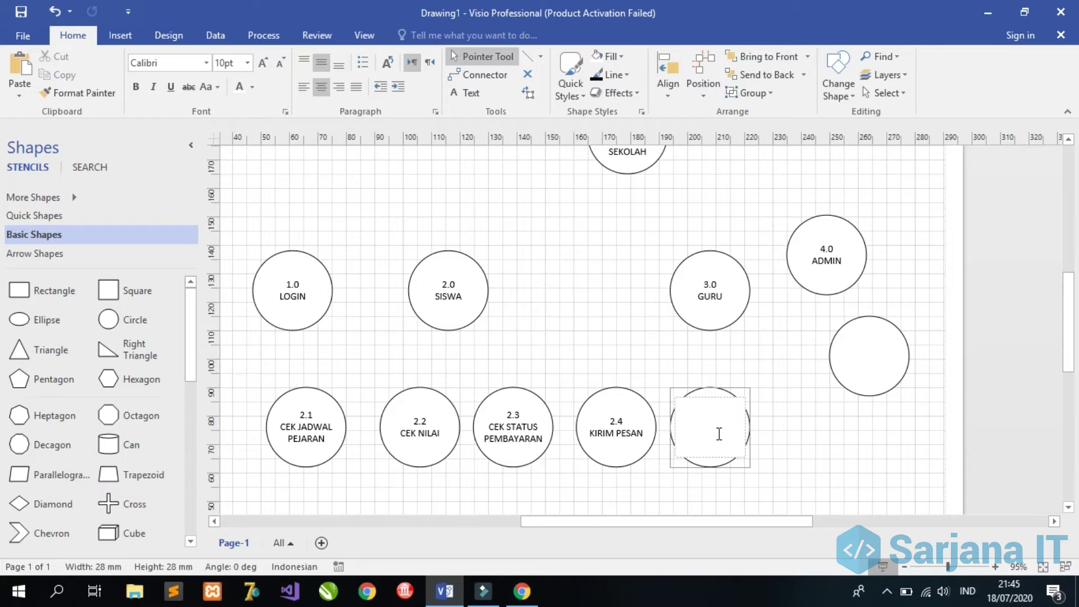
text(3.1)
key(Return)
text(d)
key(BackSpace)
text(cE)
key(BackSpace)
key(BackSpace)
text(CEK JA)
text(DWAL PELAJ)
text(ARAN)
click(831, 428)
Paste another circle just right of 3.1 CEK JADWAL PELAJARAN, slightly lower than it.
key(ctrl+v)
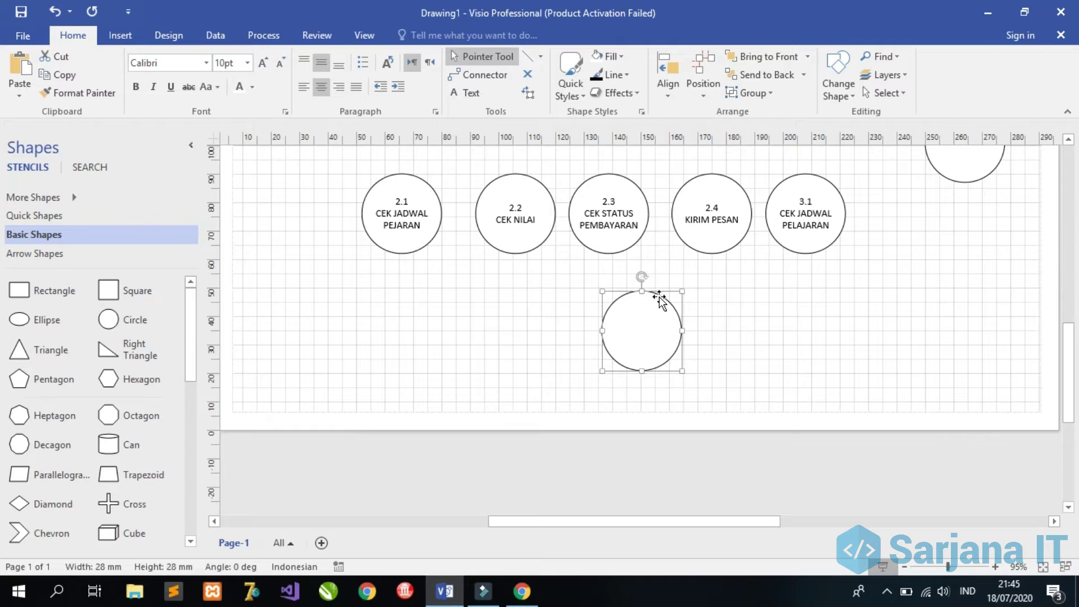
drag(662, 295, 906, 198)
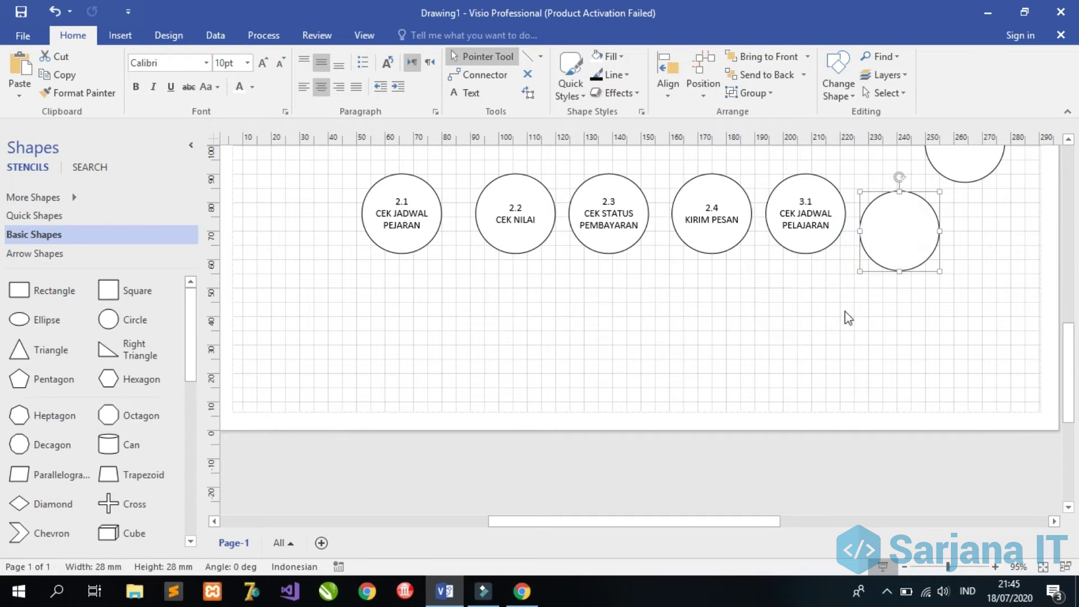
drag(748, 524, 799, 524)
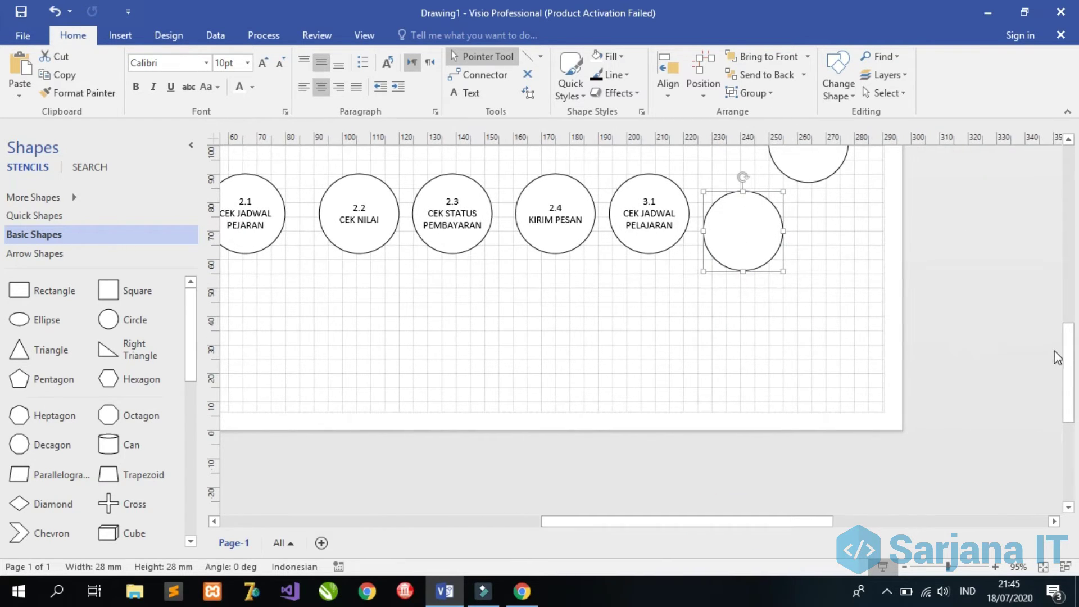
scroll(1059, 335, up, 4)
Label the empty circle beside 3.1 CEK JADWAL PELAJARAN "3.2 CEK DATA SISWA" with the number on its own line.
double_click(763, 365)
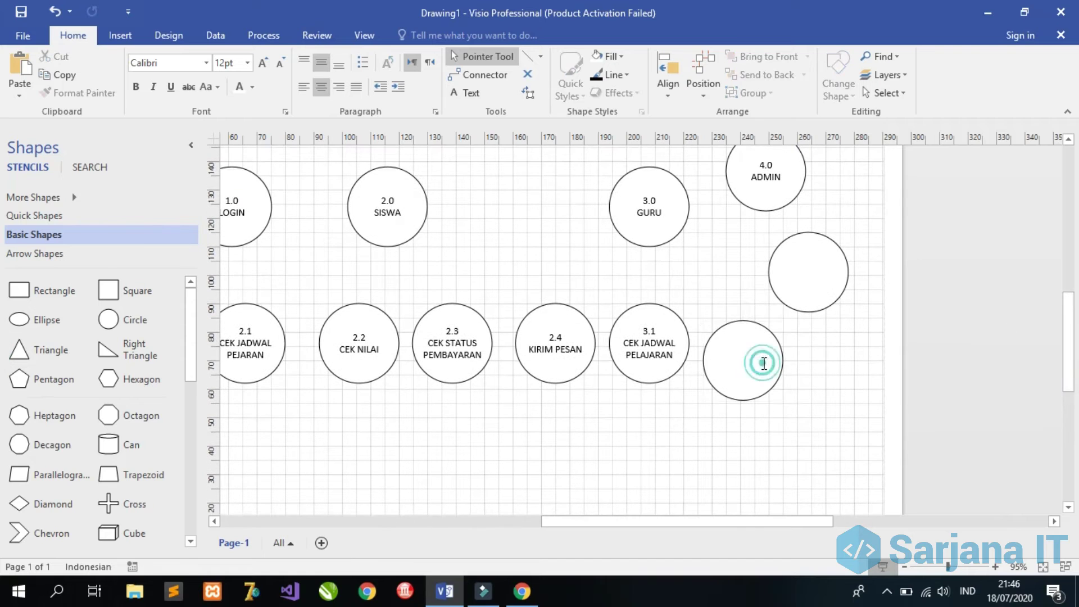
text(3.2)
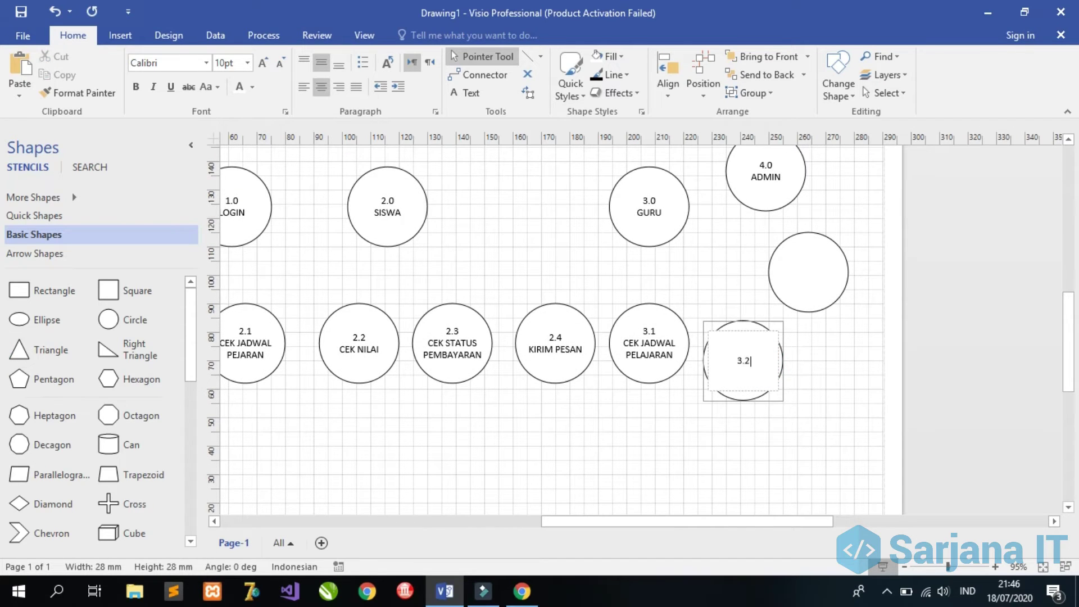
key(Return)
text(GURU)
key(BackSpace)
key(BackSpace)
key(BackSpace)
key(BackSpace)
text(CEK DATA SISWA)
key(Escape)
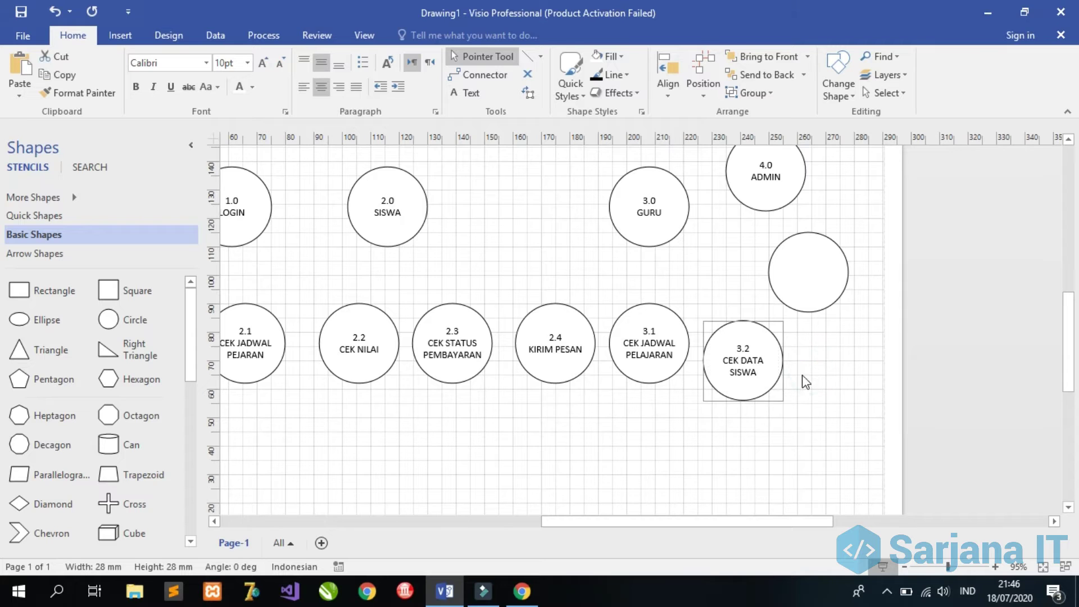
click(777, 379)
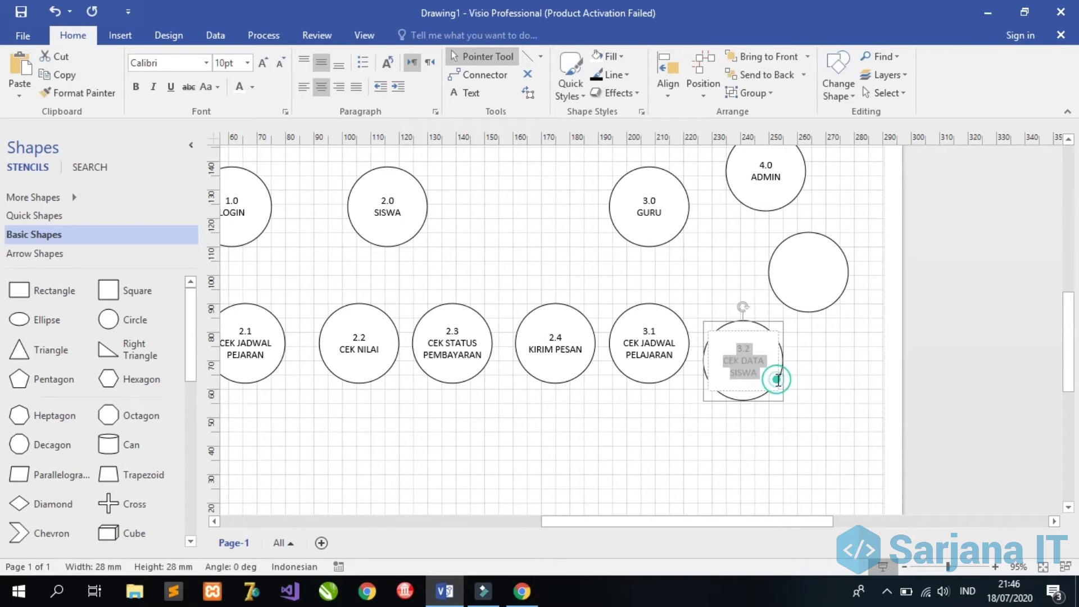
click(802, 382)
Paste another circle at the lower right of 3.2 CEK DATA SISWA and label it "3.3 INPUT NILAI SISWA" with the number on its own line.
key(ctrl+v)
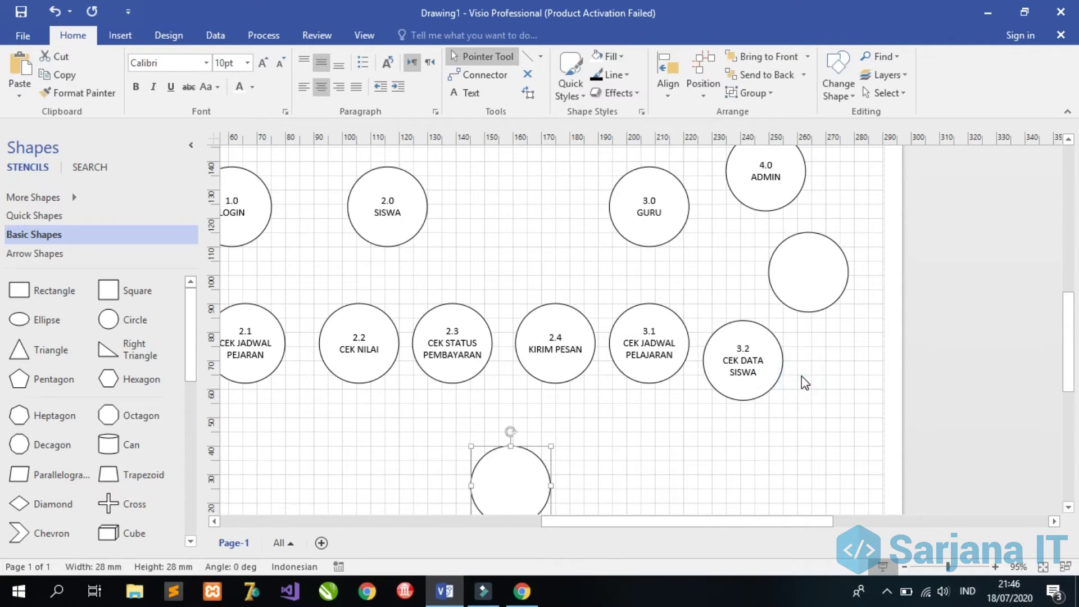
drag(529, 449, 817, 376)
drag(759, 522, 796, 512)
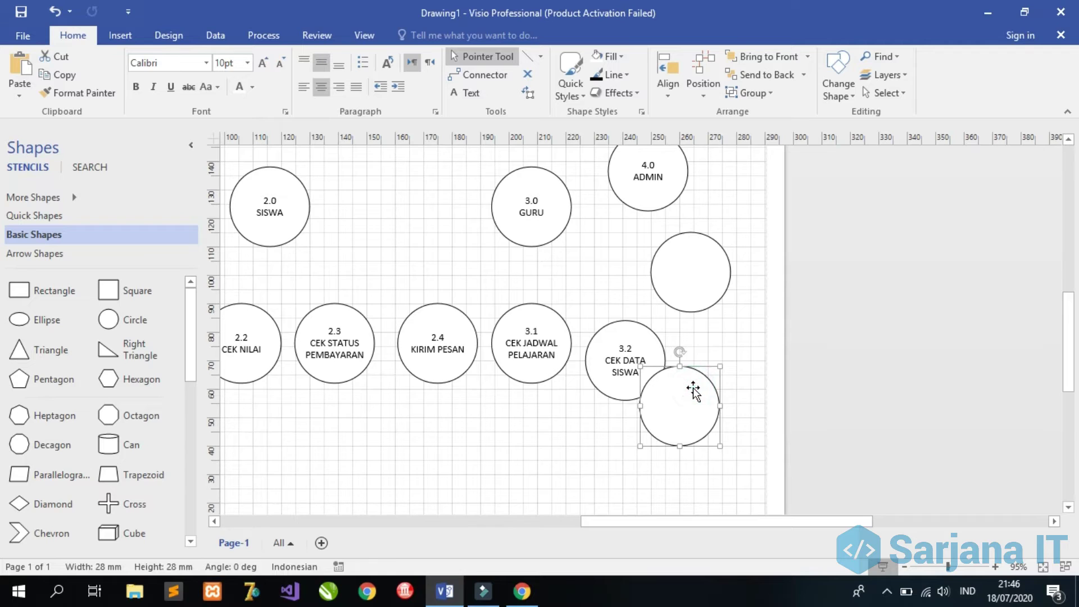
double_click(694, 388)
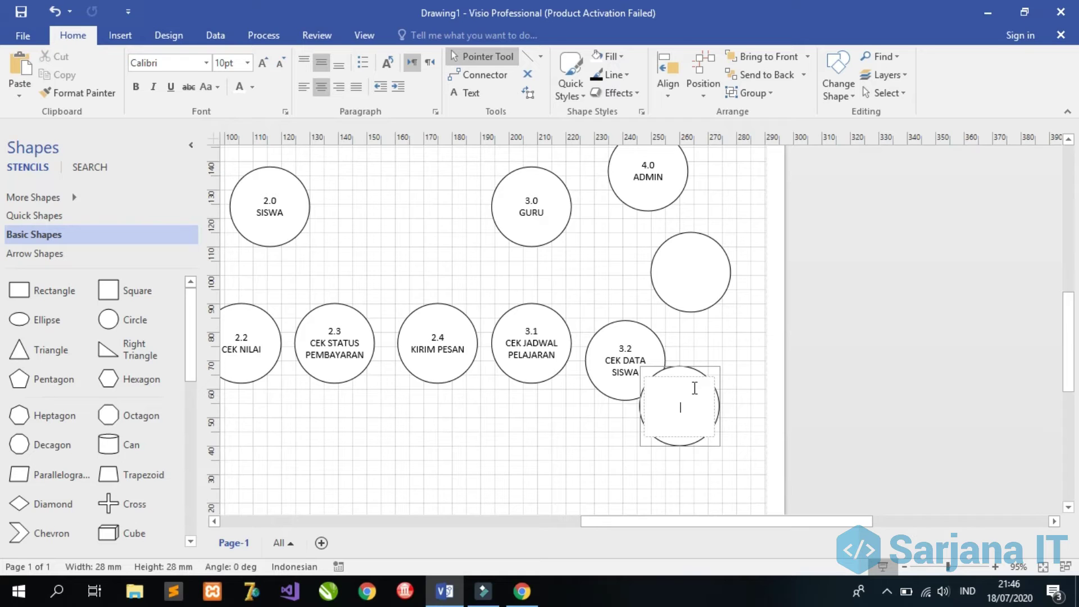
text(INPUT)
text(DA)
key(BackSpace)
key(BackSpace)
text(NILAI SISW)
text(A)
text(3.3)
key(Return)
click(570, 437)
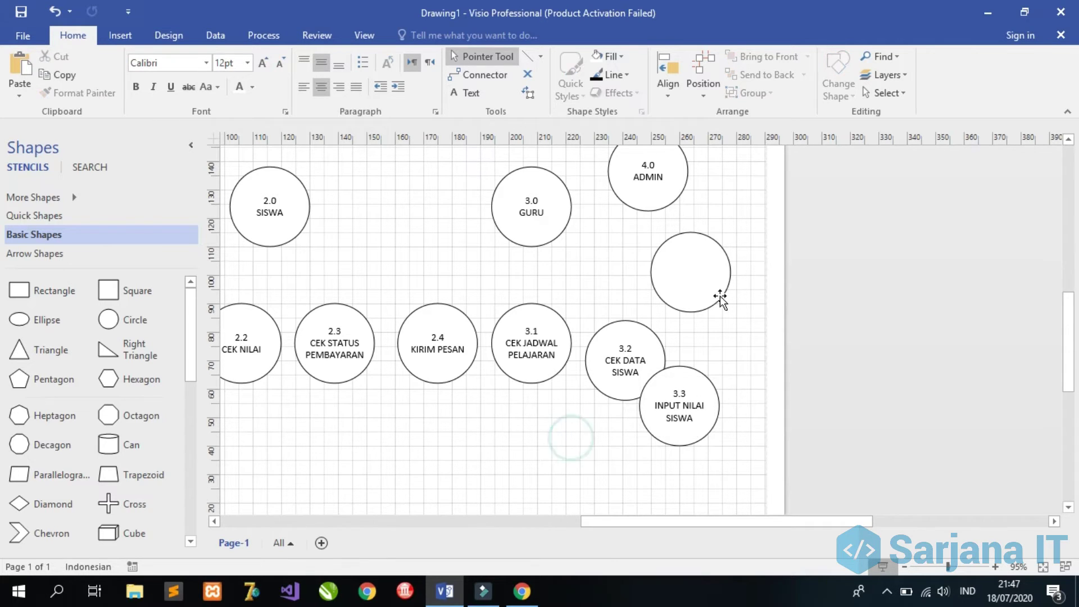
Move 4.0 ADMIN right past the page edge, level with 3.0 GURU, and place the spare empty circle directly beneath it.
drag(705, 277, 855, 270)
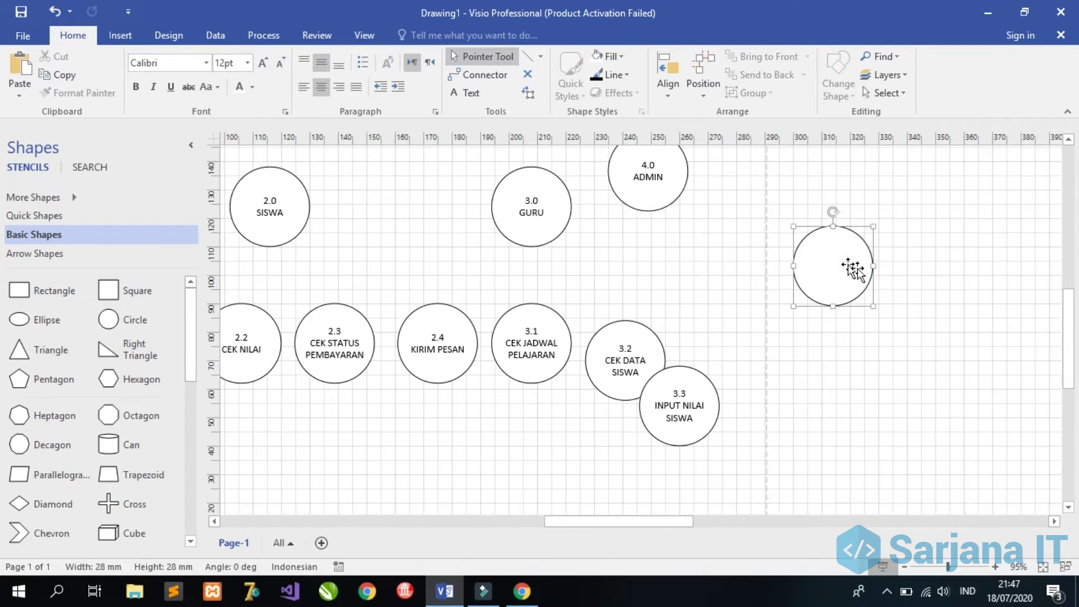
scroll(1054, 295, up, 5)
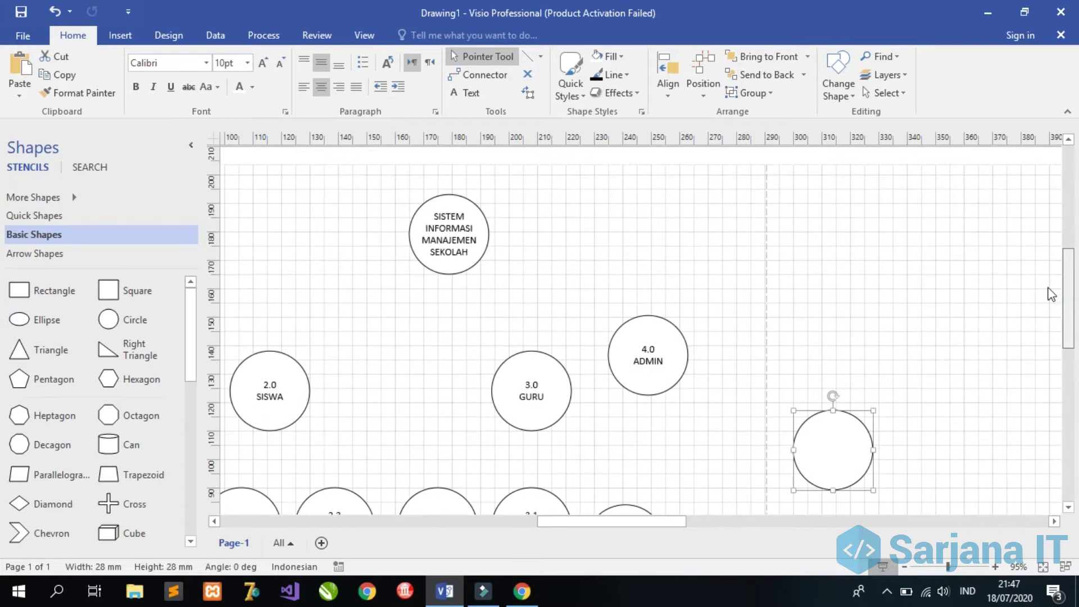
drag(665, 359, 936, 393)
drag(856, 452, 942, 471)
drag(646, 522, 673, 522)
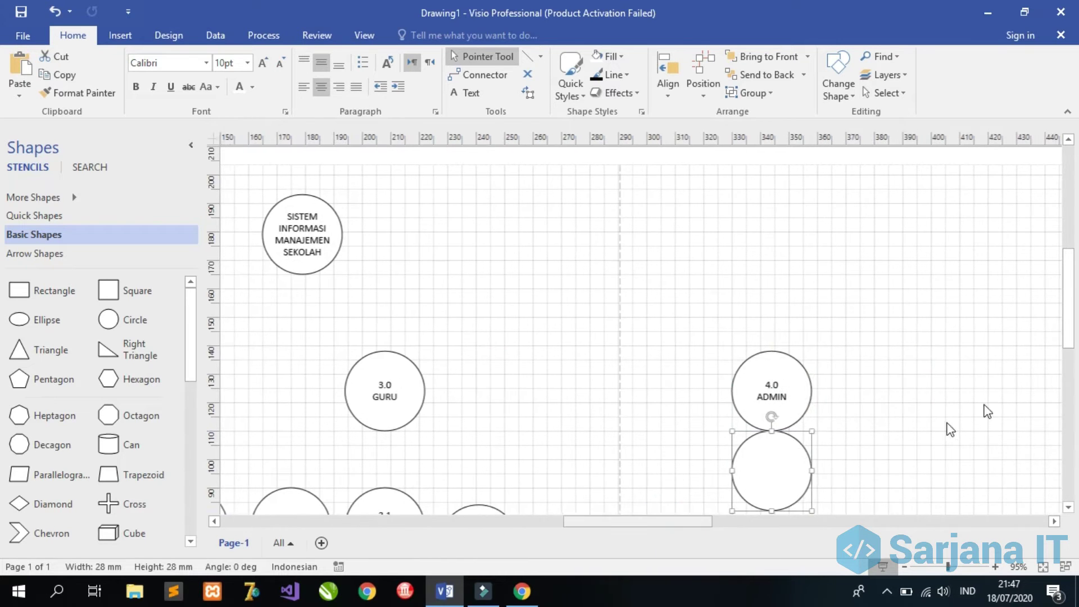
Line up 3.2 CEK DATA SISWA and 3.3 INPUT NILAI SISWA side by side in the row, level with 3.1.
drag(1069, 340, 1070, 389)
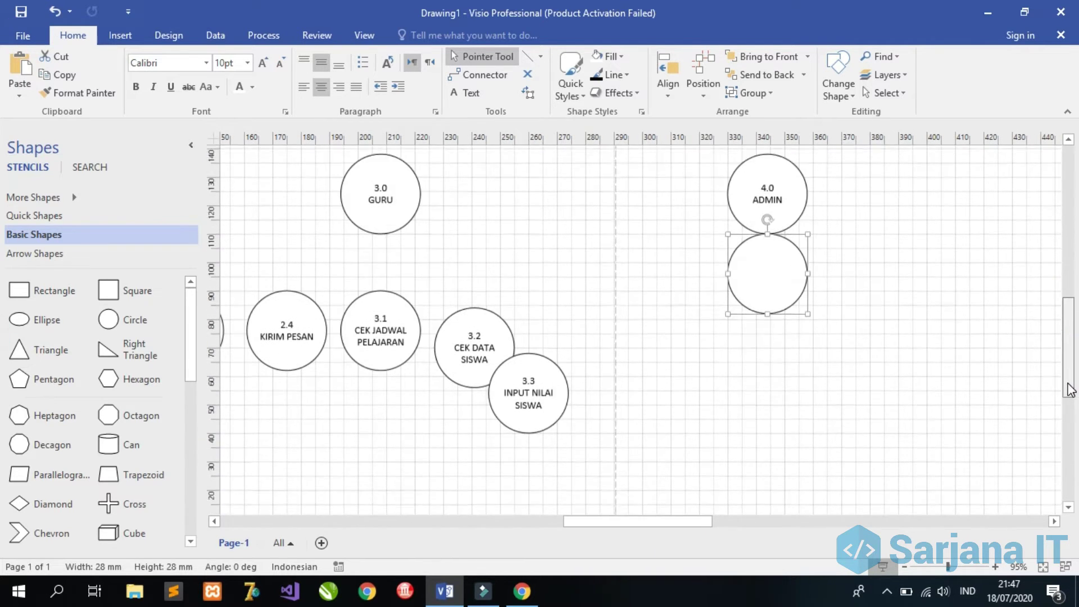
click(472, 329)
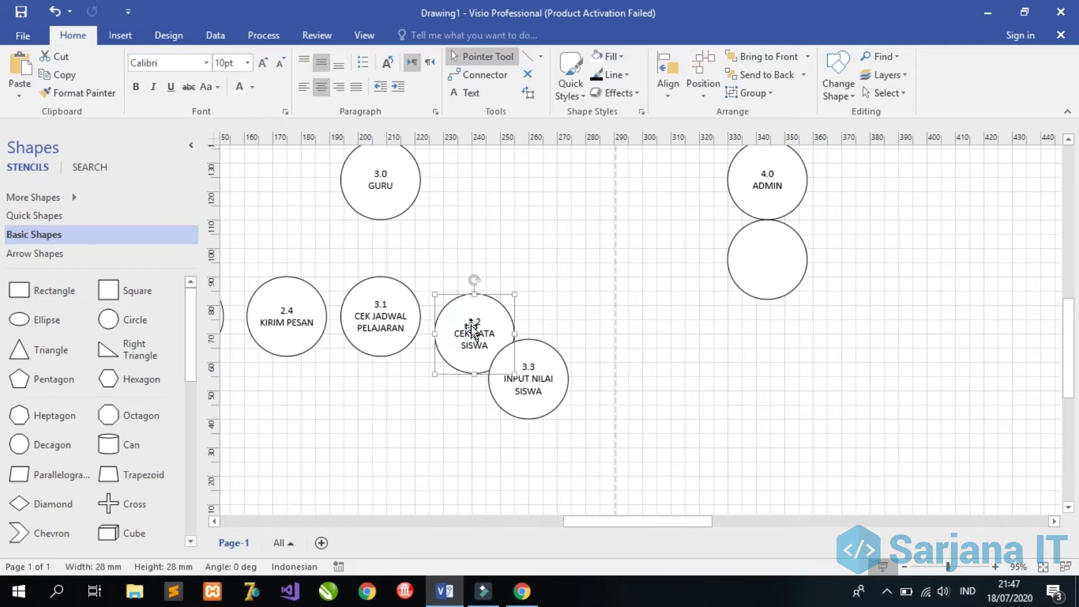
drag(473, 329, 472, 311)
drag(535, 379, 582, 324)
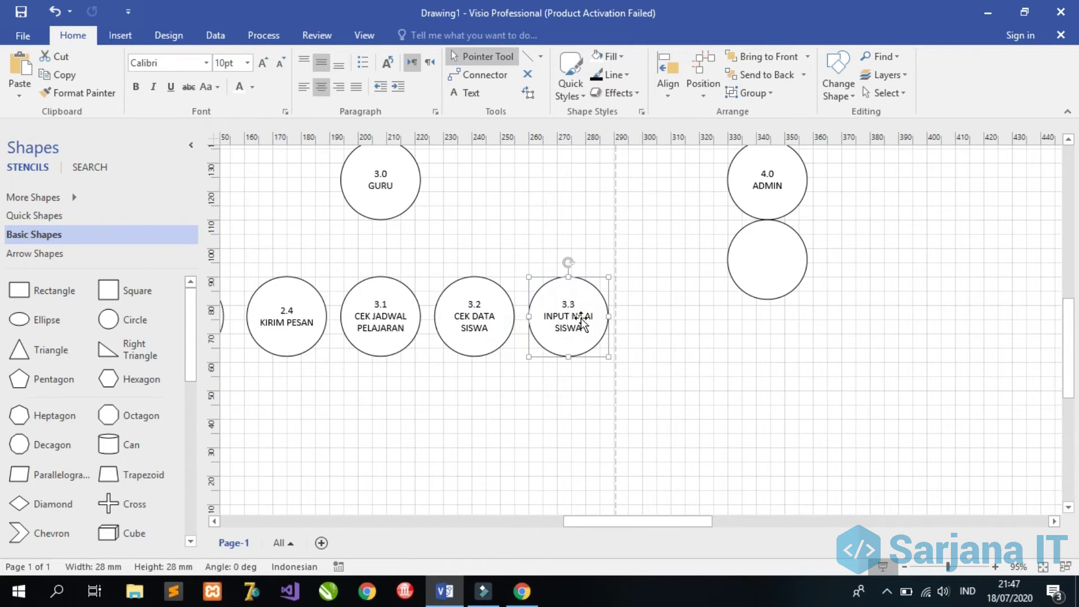
Paste another circle just right of 3.3 INPUT NILAI SISWA, level with it, and label it "3.4 PESAN" with the number on its own line.
key(ctrl+v)
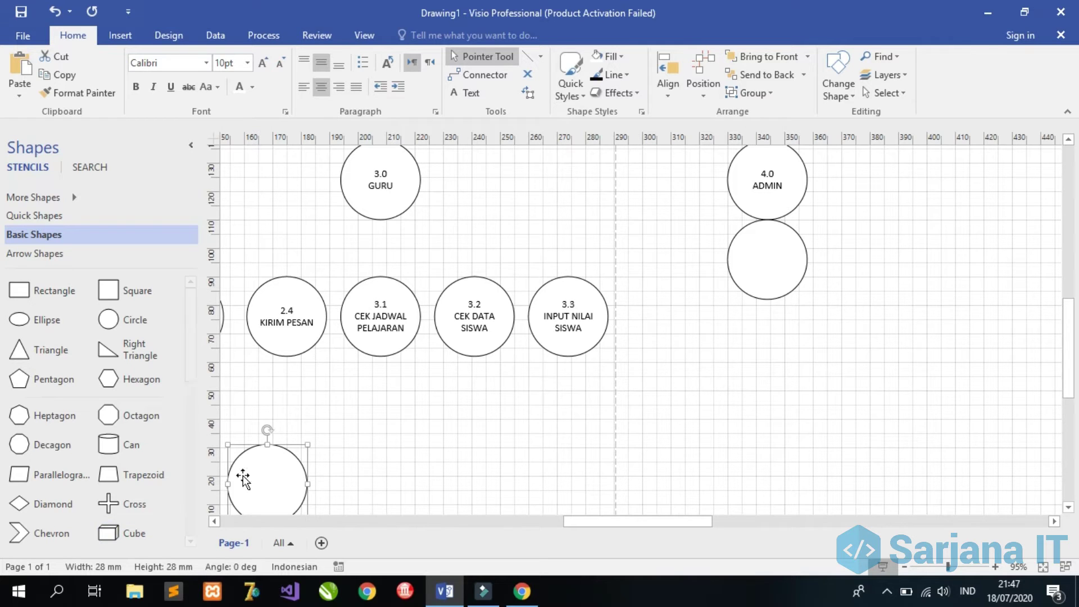
drag(243, 478, 644, 313)
double_click(655, 317)
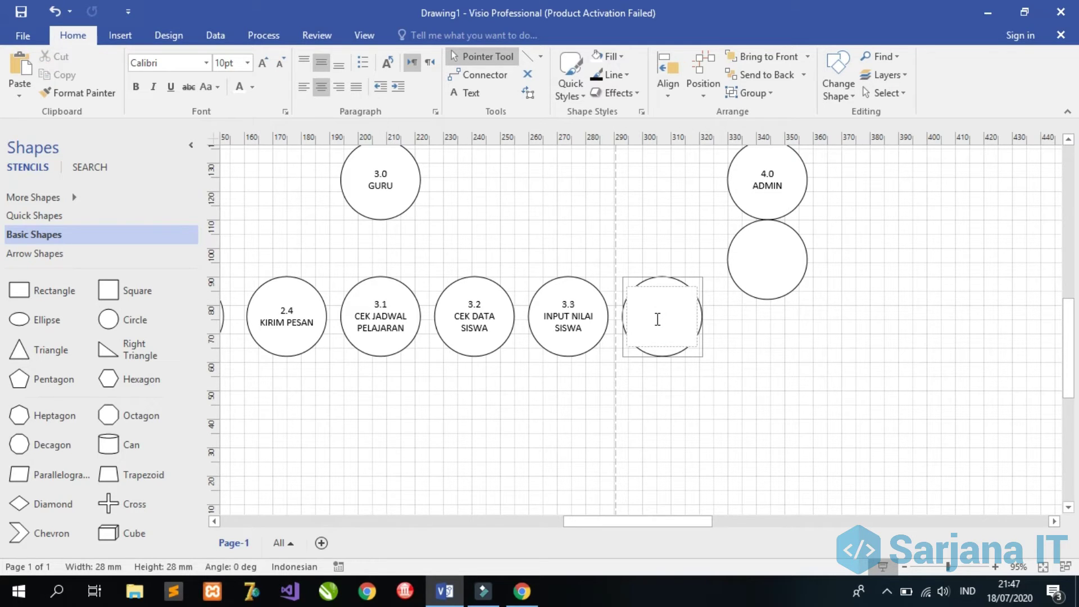
text(3.4)
key(Return)
text(PESAN)
Move 4.0 ADMIN farther right along its row and place the spare empty circle right of 3.4 PESAN, level with it.
drag(632, 521, 644, 521)
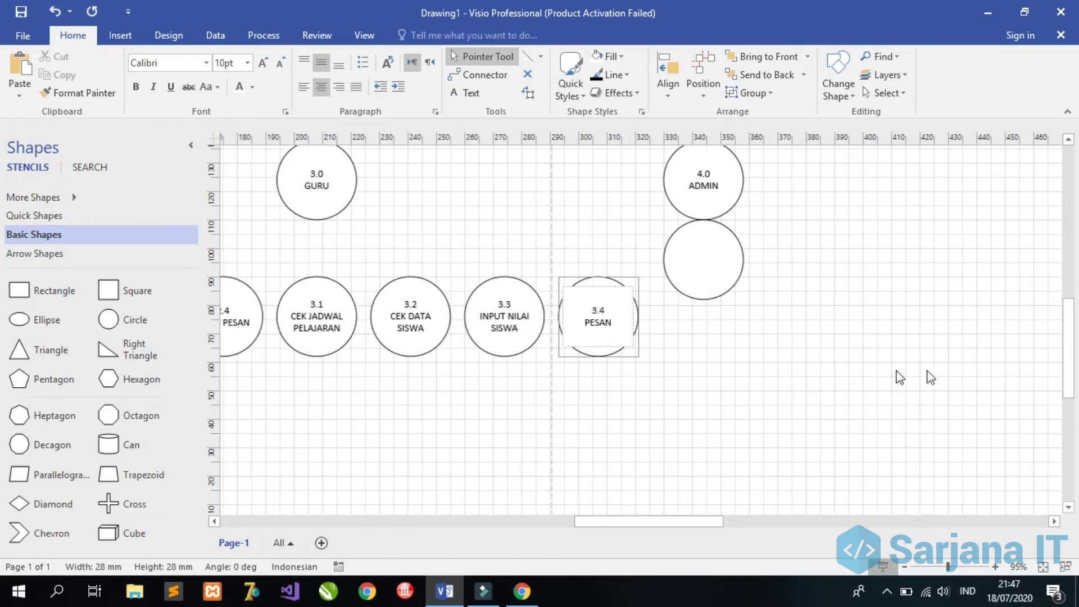
drag(1074, 330, 1071, 296)
click(722, 398)
drag(723, 342, 928, 343)
drag(703, 403, 721, 451)
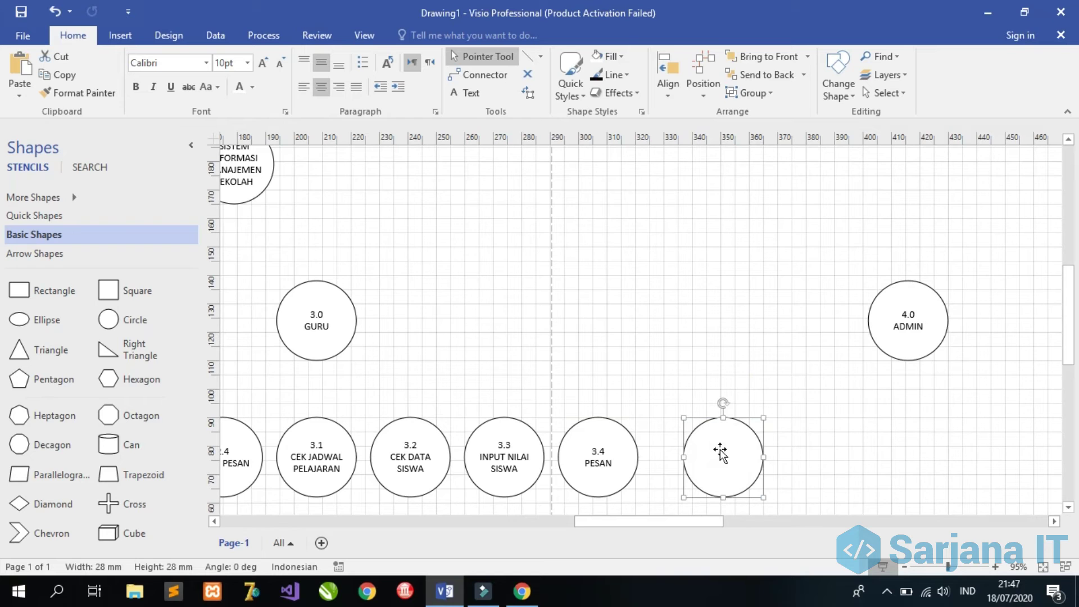
Label the empty circle right of 3.4 PESAN "4.1 MASTER DATA" with the number on its own line.
double_click(720, 453)
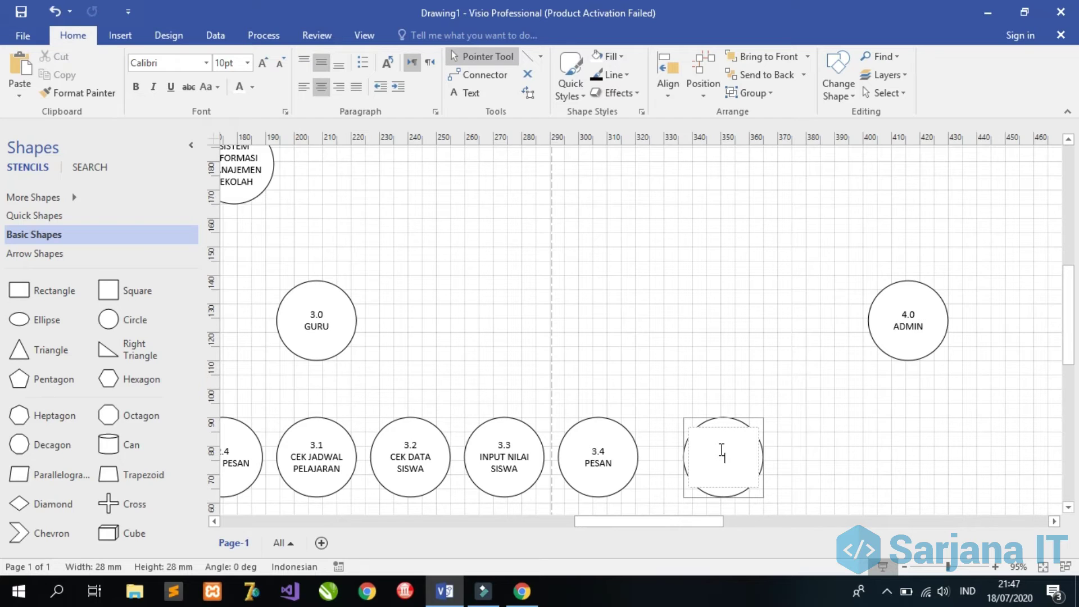
text(4.)
text(1)
key(Return)
text(MASTER DATA)
click(803, 446)
Paste another circle just right of 4.1 MASTER DATA, level with it, and label it "4.2 DATA SISWA" with the number on its own line.
key(ctrl+v)
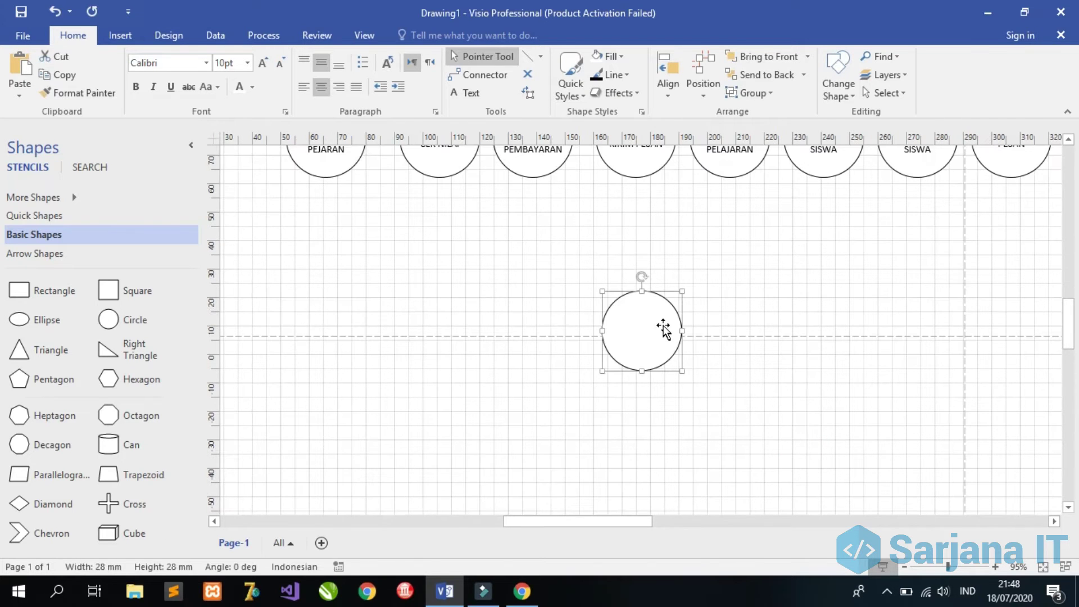
drag(662, 326, 1015, 225)
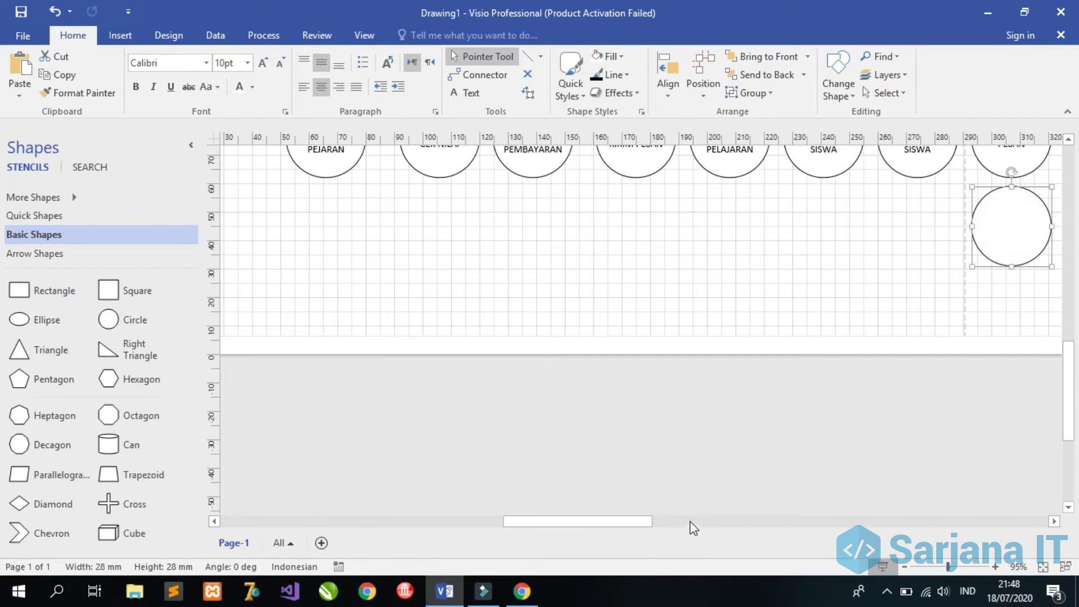
drag(1068, 345, 1073, 320)
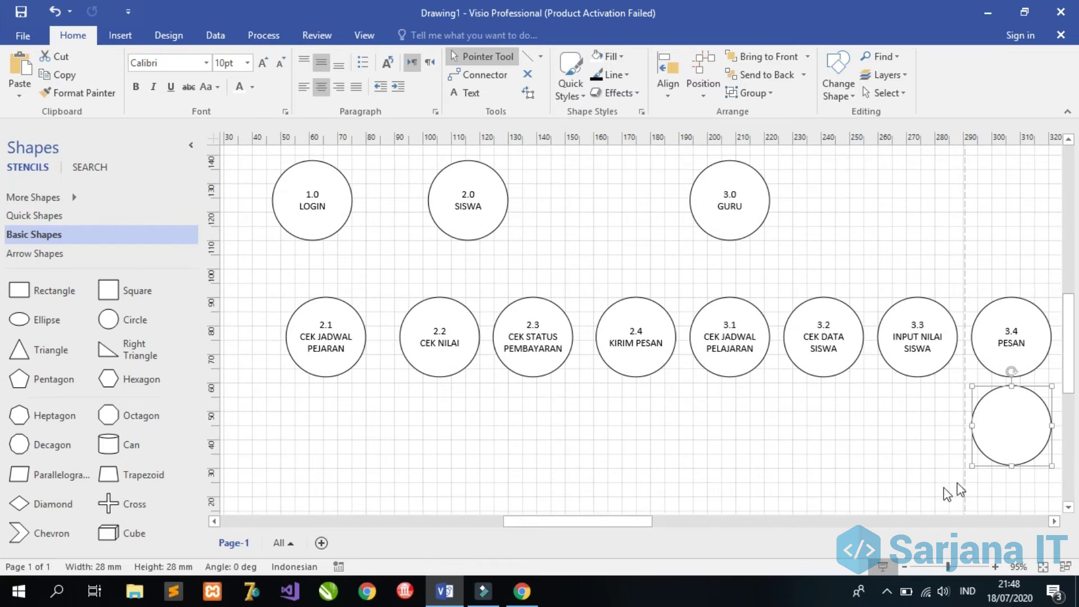
drag(646, 525, 726, 521)
click(577, 428)
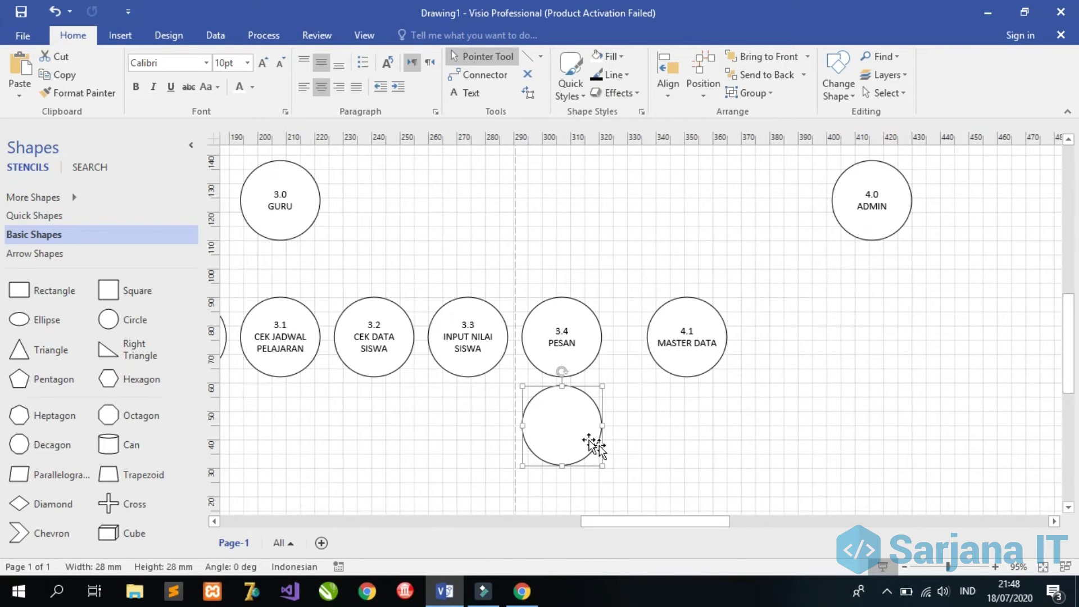
drag(646, 394, 797, 347)
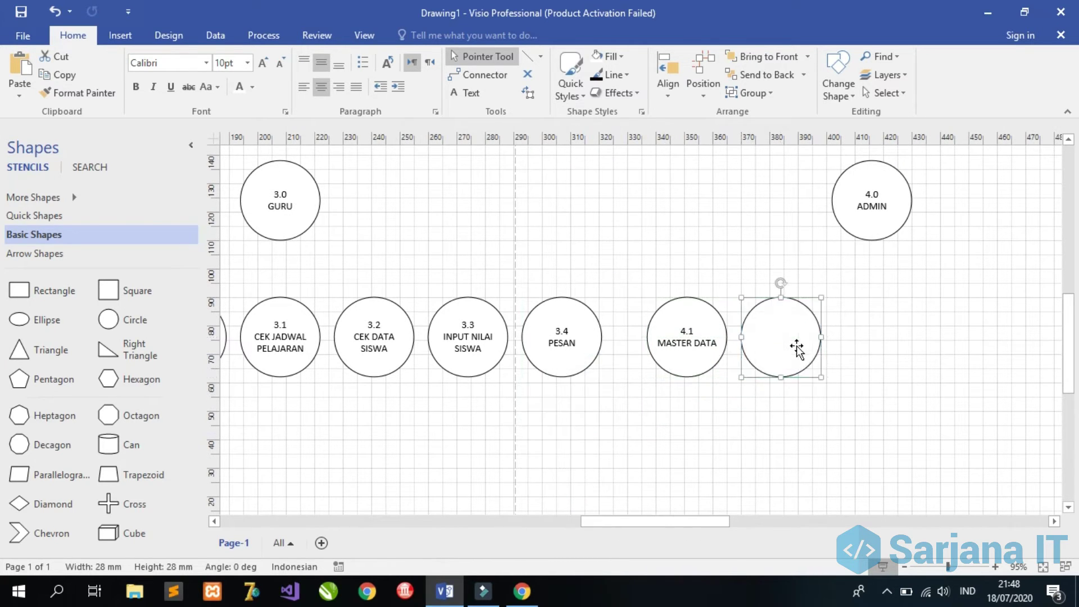
double_click(797, 347)
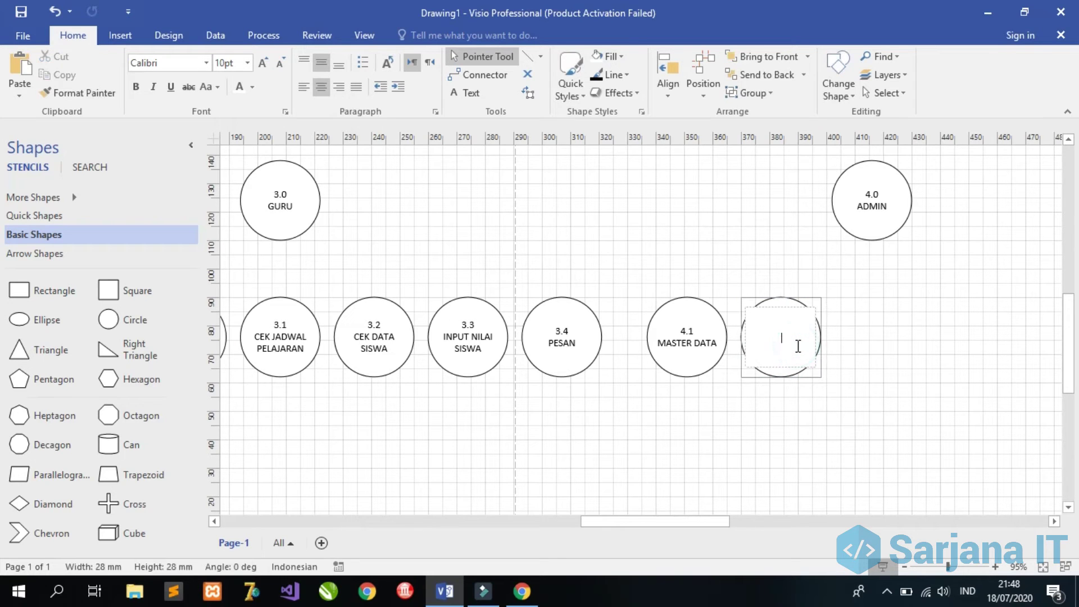
text(4.2)
key(Return)
text(DATA SISWA)
click(795, 428)
Paste another circle and place it just right of 4.2 DATA SISWA, level with it and below 4.0 ADMIN.
key(ctrl+v)
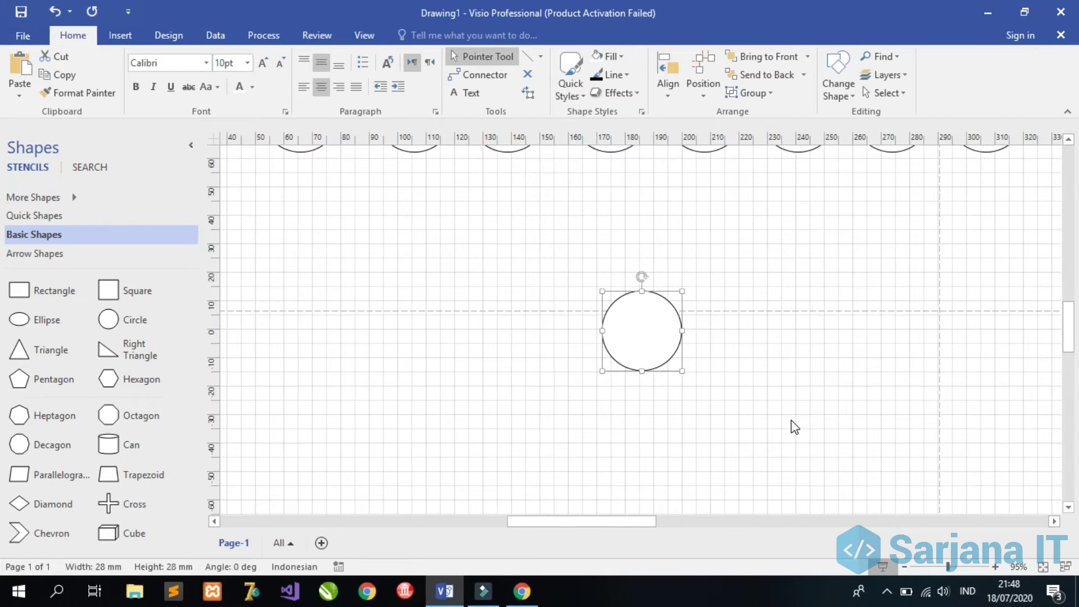
drag(670, 309, 908, 236)
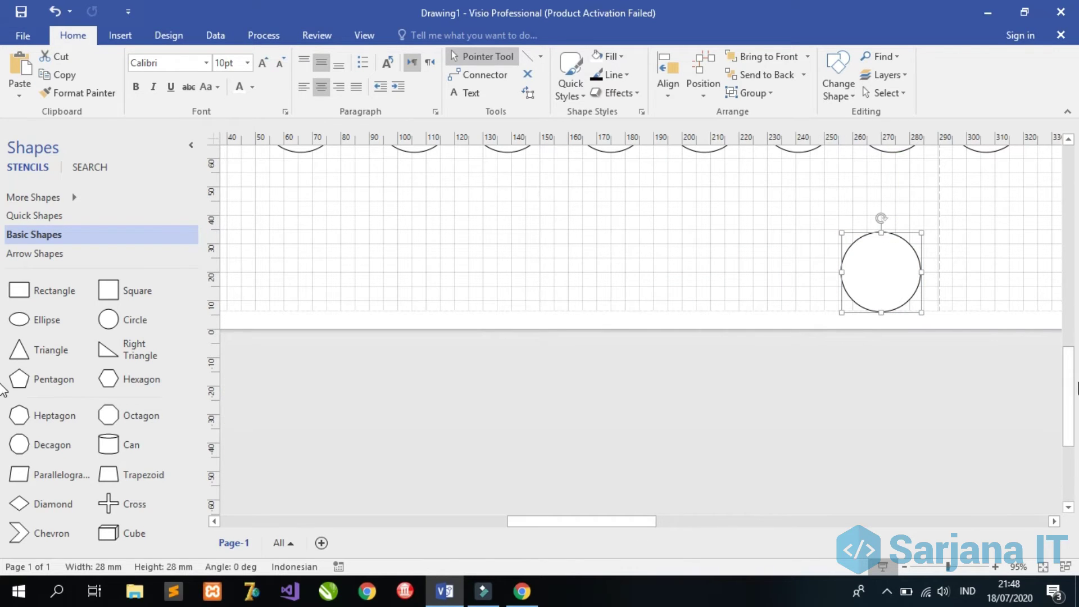
drag(1069, 386, 1069, 318)
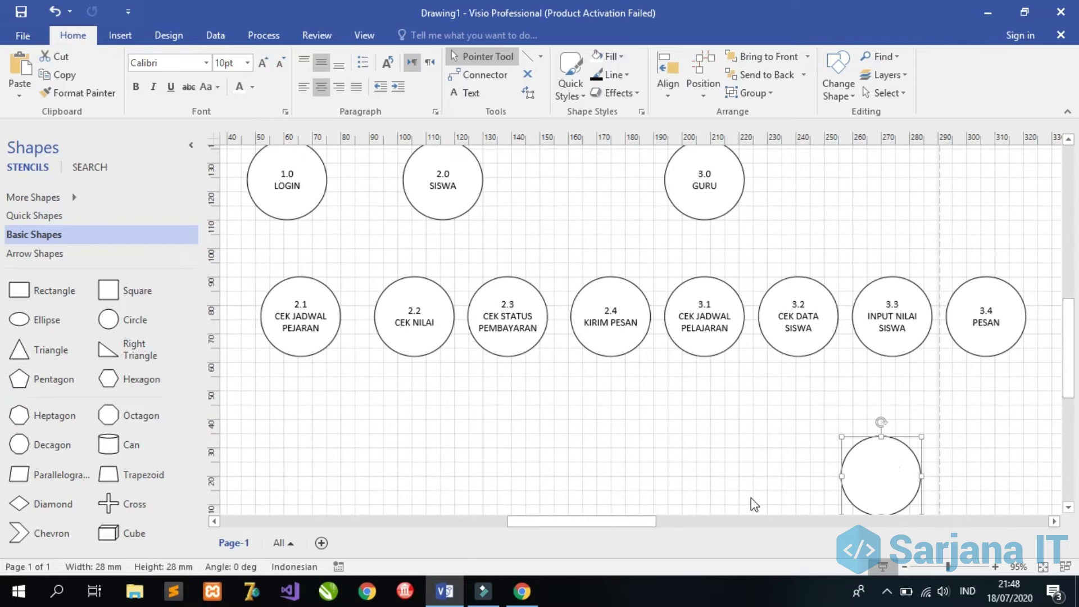
drag(646, 518, 718, 522)
drag(541, 448, 945, 296)
Label the empty circle right of 4.2 DATA SISWA "4.3 DATA GURU/KARYAWAN SEKOLAH" with the number on its own line.
double_click(938, 306)
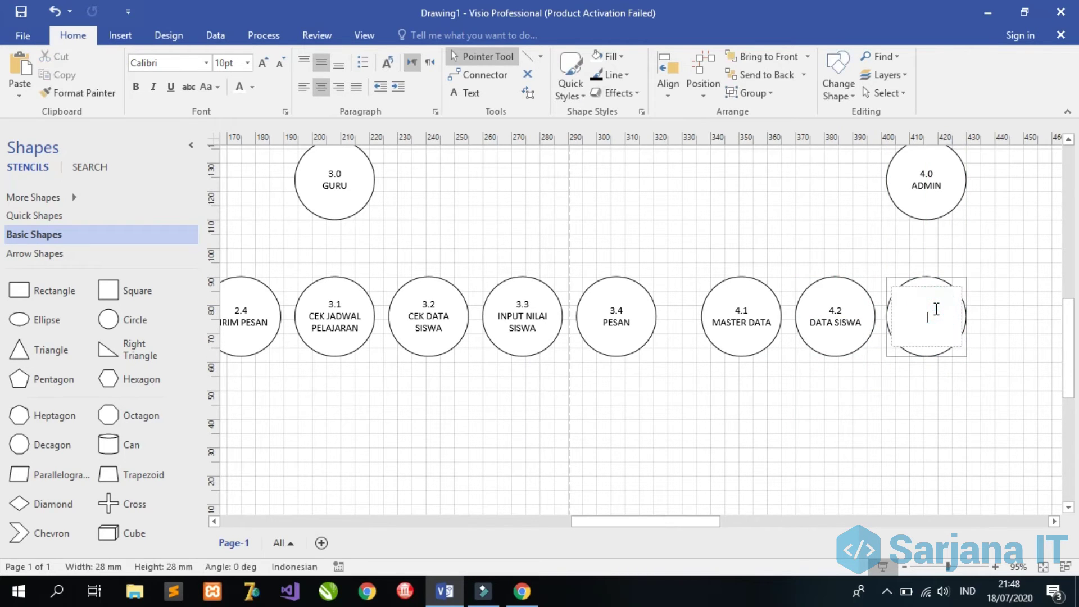
text(4)
text(.3)
key(Return)
text(DATA GURU%)
key(BackSpace)
text(&)
key(BackSpace)
text(/KARYAWAN)
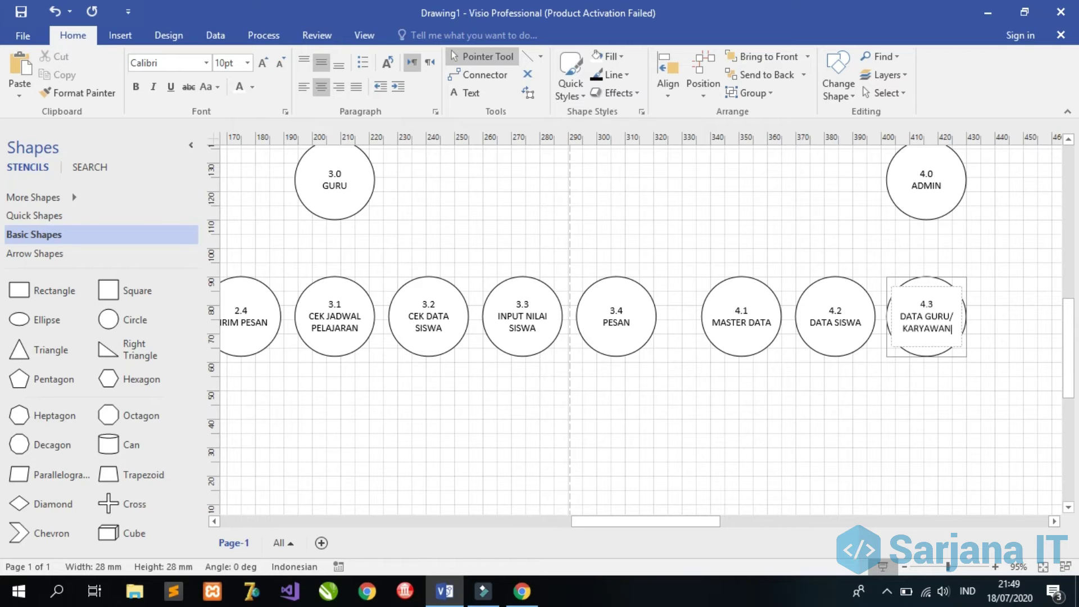
text( SEKOLAH)
click(933, 389)
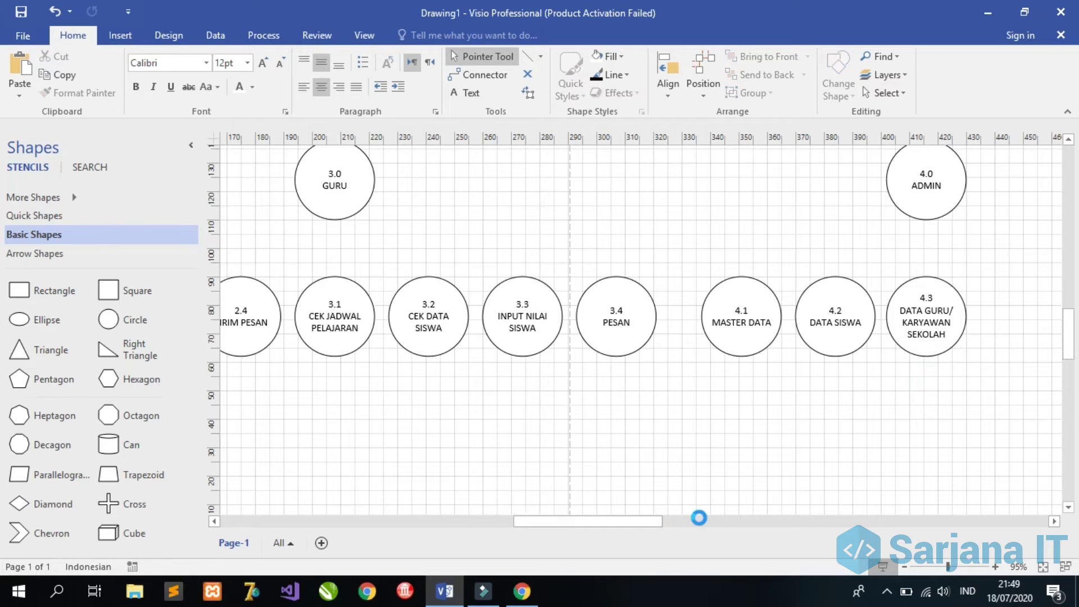
Paste another circle and place it just right of 4.3 DATA GURU/KARYAWAN SEKOLAH, slightly below its row.
key(ctrl+z)
drag(655, 297, 980, 226)
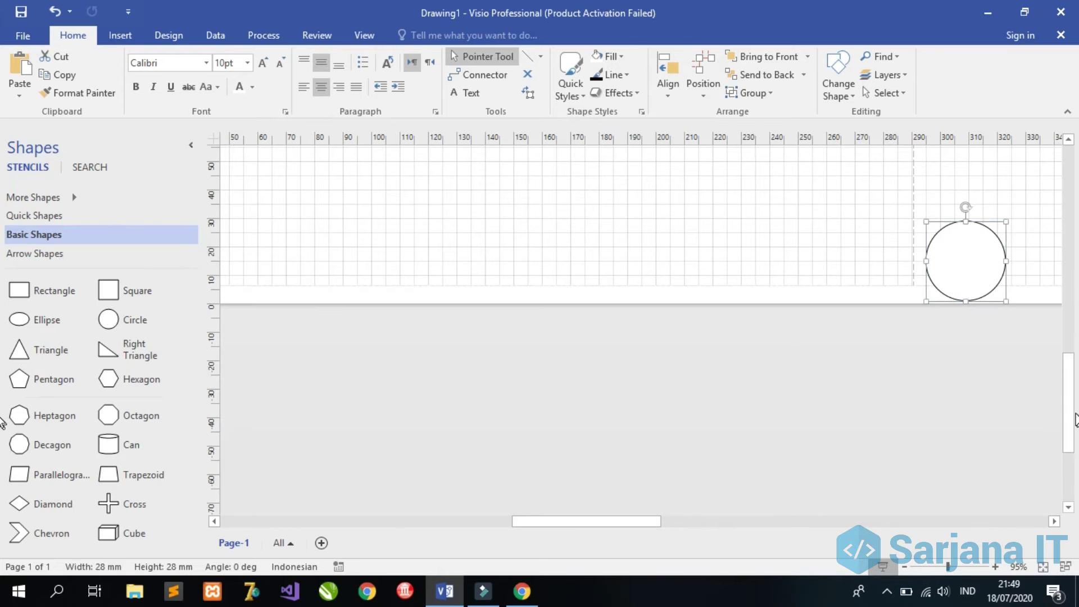
scroll(1071, 363, up, 3)
scroll(1071, 363, up, 1)
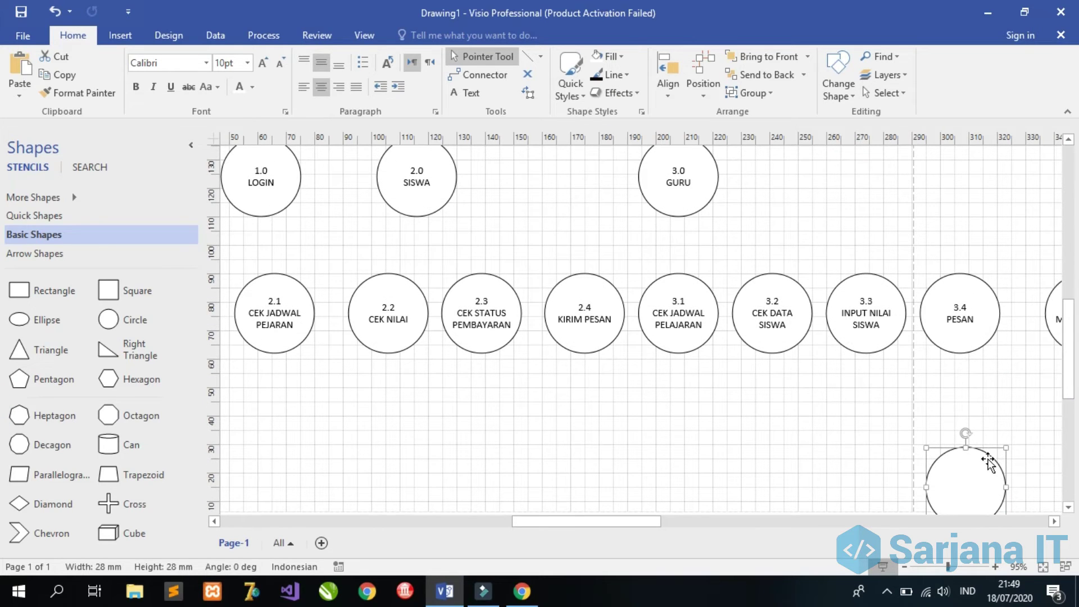
drag(985, 462, 1060, 407)
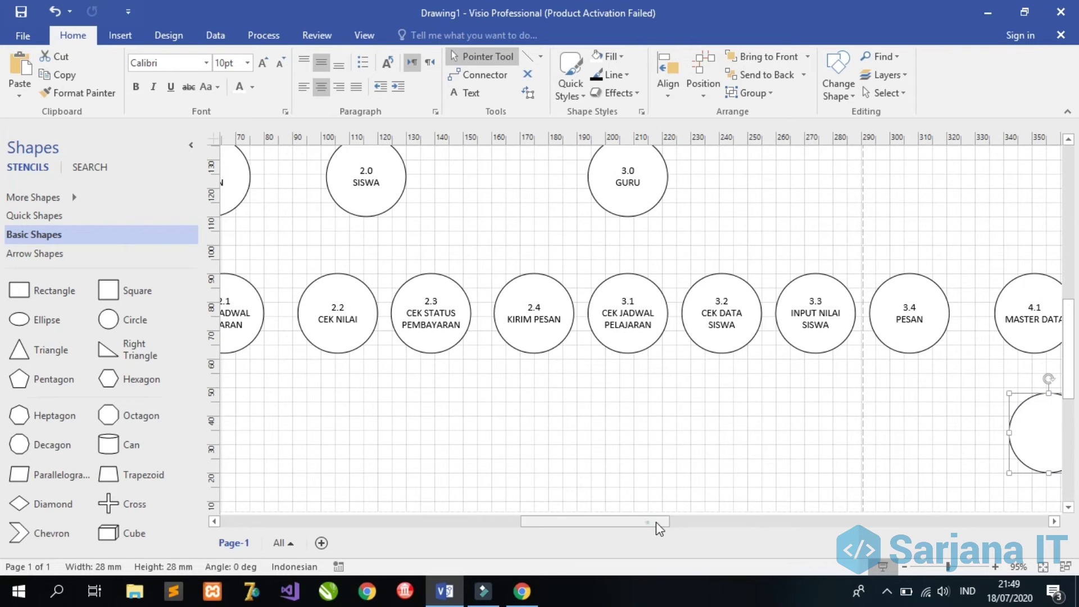
drag(656, 522, 747, 516)
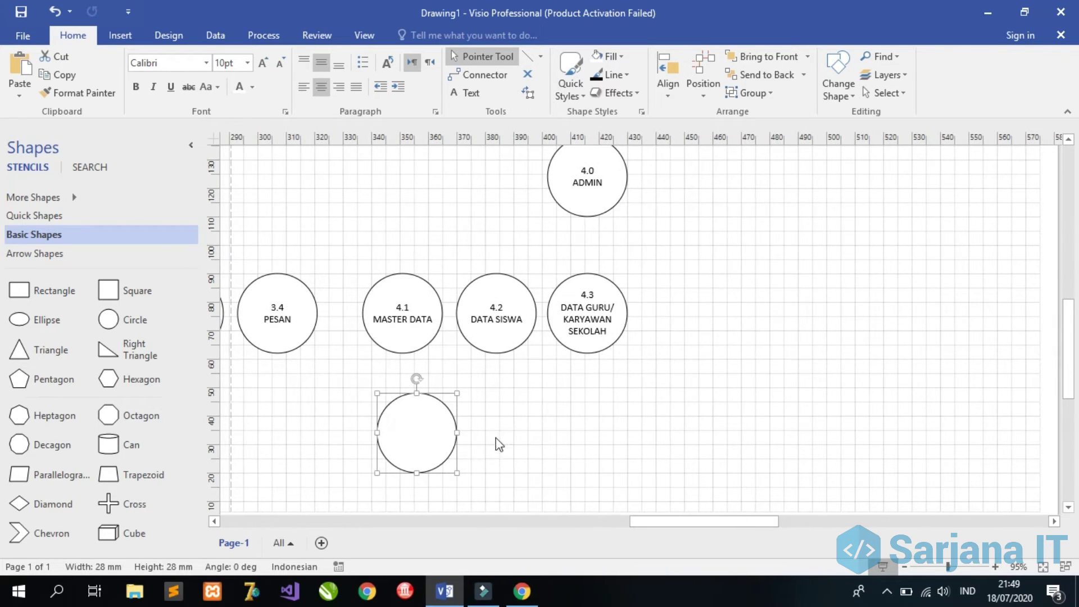
drag(444, 412, 705, 306)
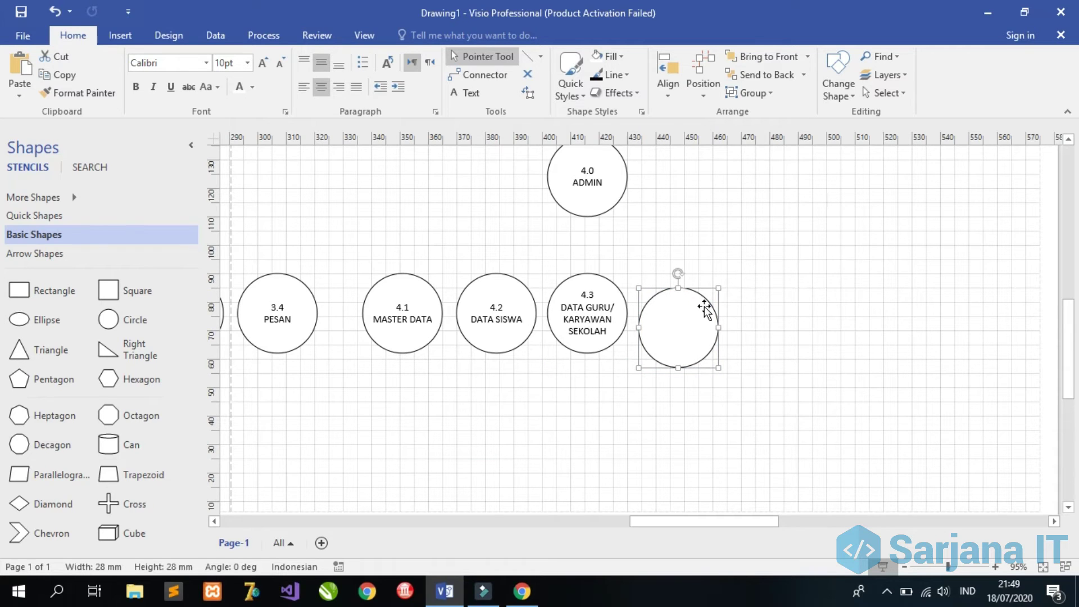
Duplicate the empty circle, place the copy farther right with a gap, and raise the original level with 4.3 DATA GURU/KARYAWAN SEKOLAH.
key(ctrl+d)
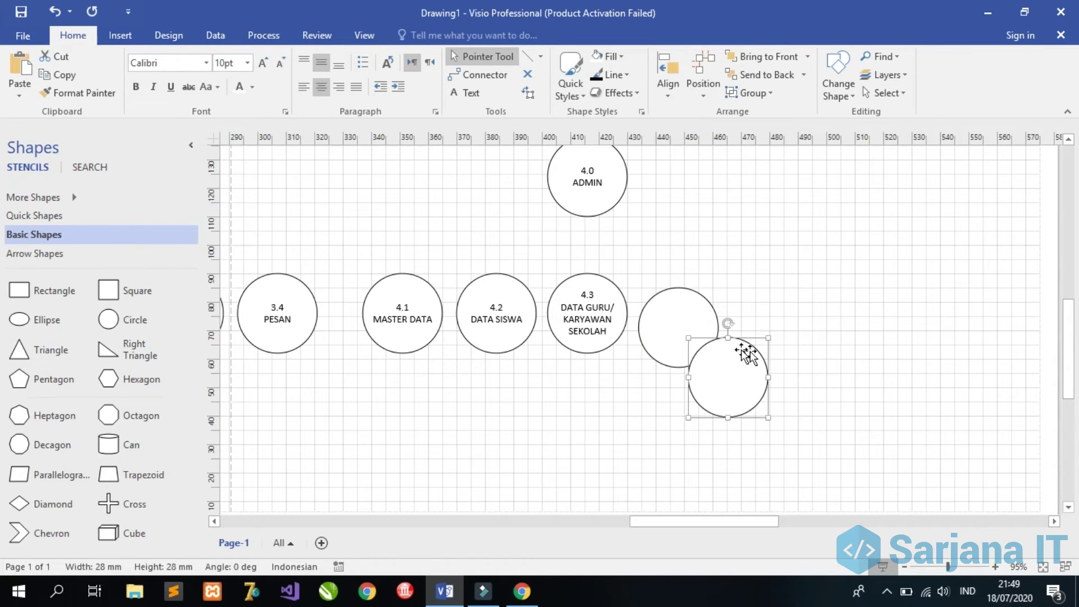
drag(744, 348, 812, 299)
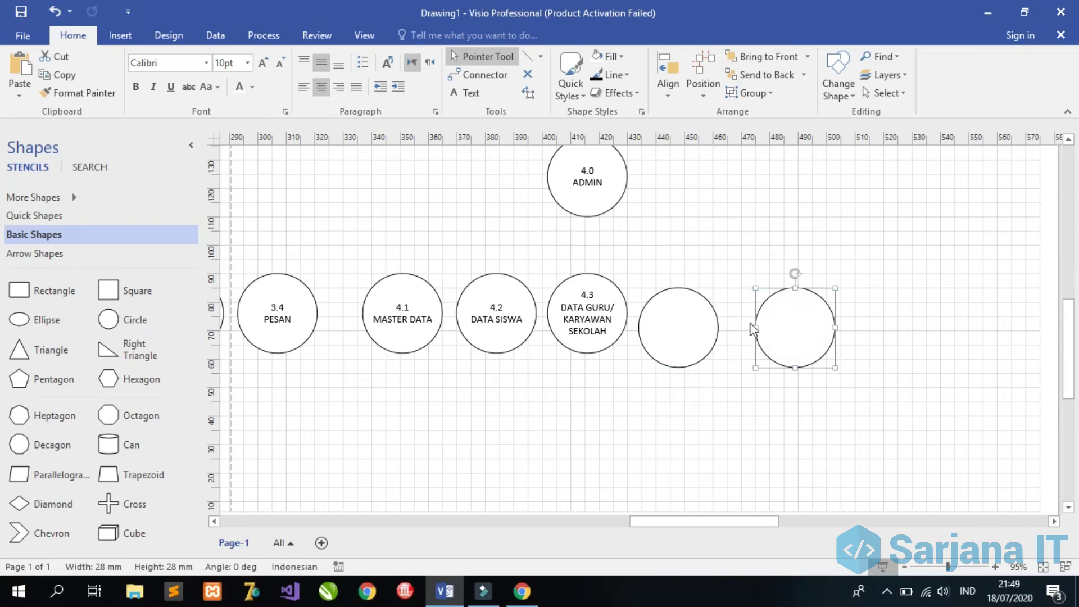
drag(706, 307, 706, 292)
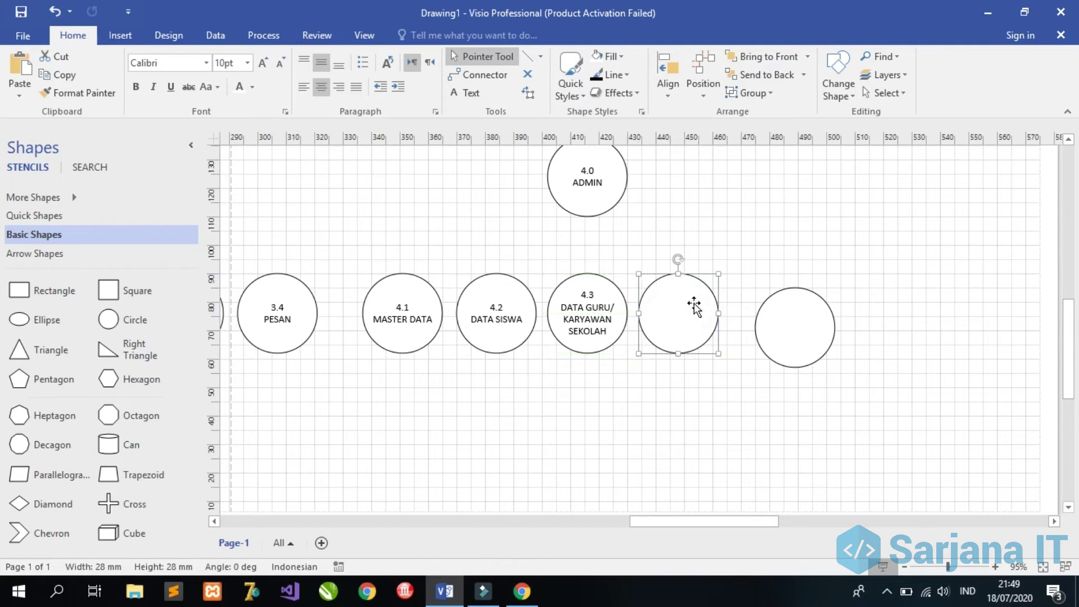
Label the empty circle next to 4.3 DATA GURU/KARYAWAN SEKOLAH "4.4 DATA PENGGAJIAN" with the number on its own line.
double_click(695, 303)
text(4.4)
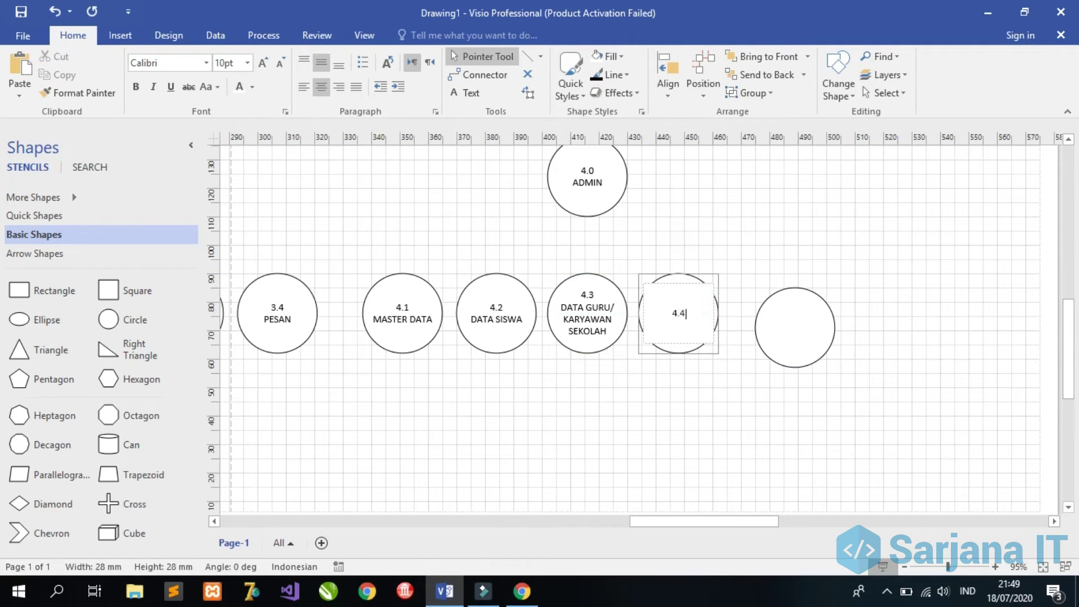
key(Return)
text(DATA PENGGAJIAN)
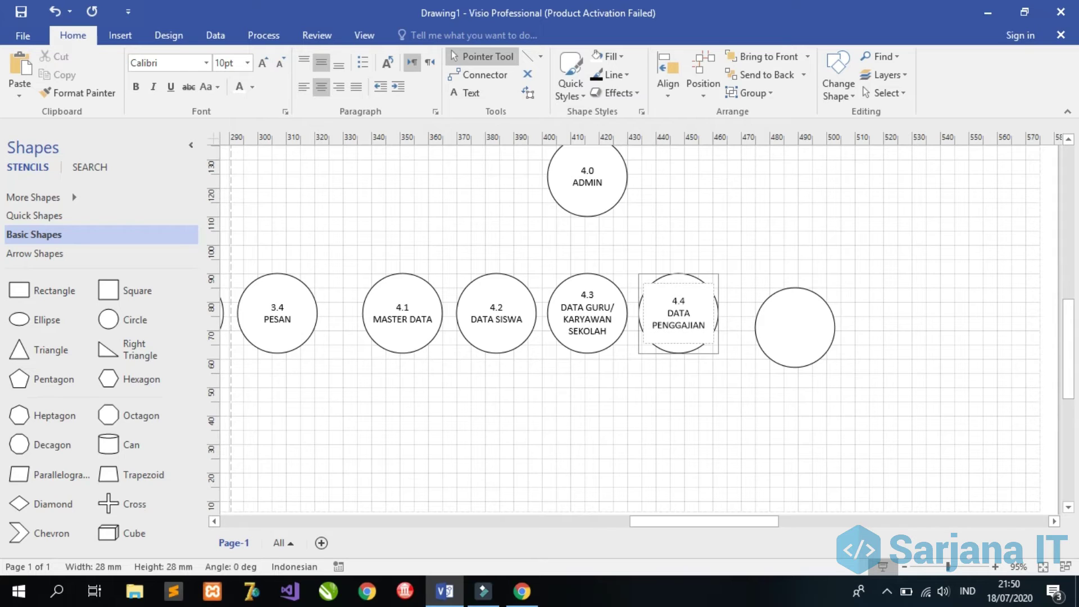
Label the empty circle right of 4.4 DATA PENGGAJIAN "4.5 DATA PEMBAYARAN" with the number on its own line.
double_click(780, 332)
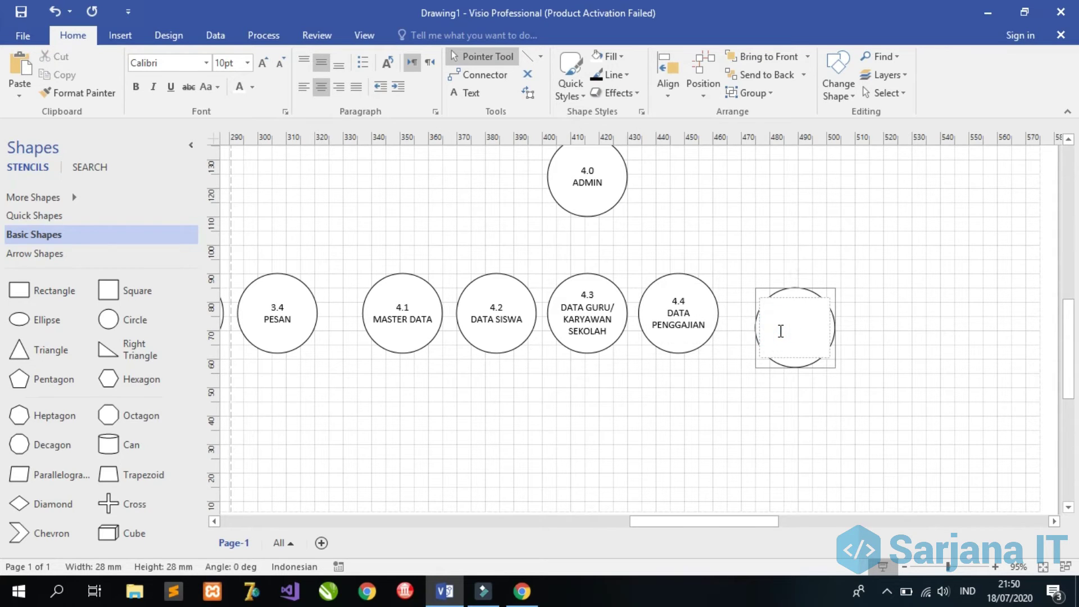
text(4.5)
key(Return)
text(DATA PEMBAYARAN)
click(765, 398)
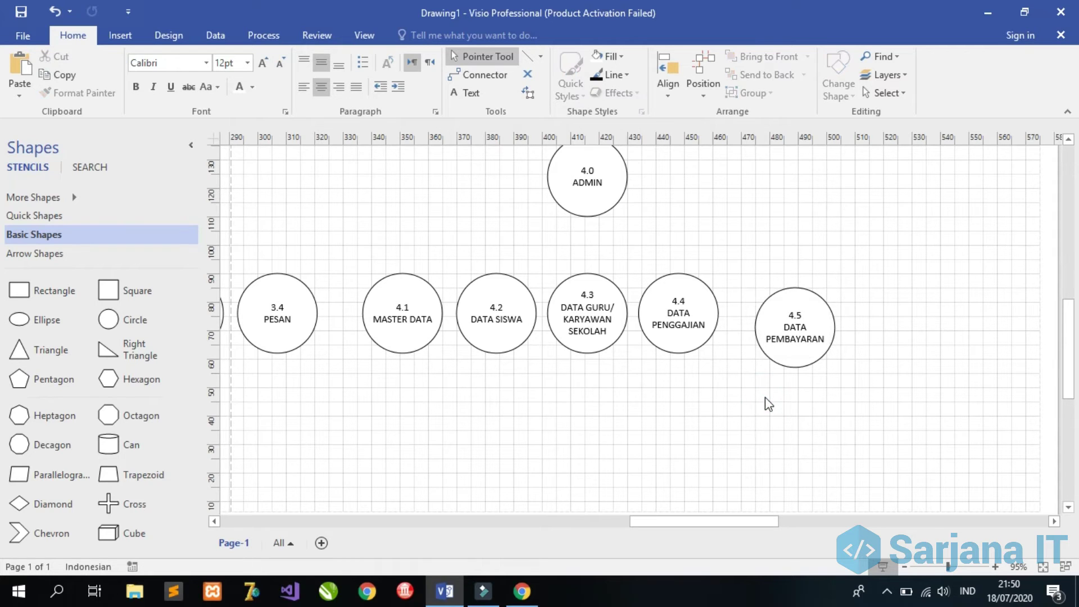
Paste another circle at the right end of the sub-process row and move 4.5 DATA PEMBAYARAN up beside 4.4 DATA PENGGAJIAN.
key(ctrl+v)
drag(762, 398, 902, 286)
drag(813, 292, 787, 285)
Label the empty circle at the right end of the row "4.6 LAPORAN" with the number on its own line.
double_click(866, 306)
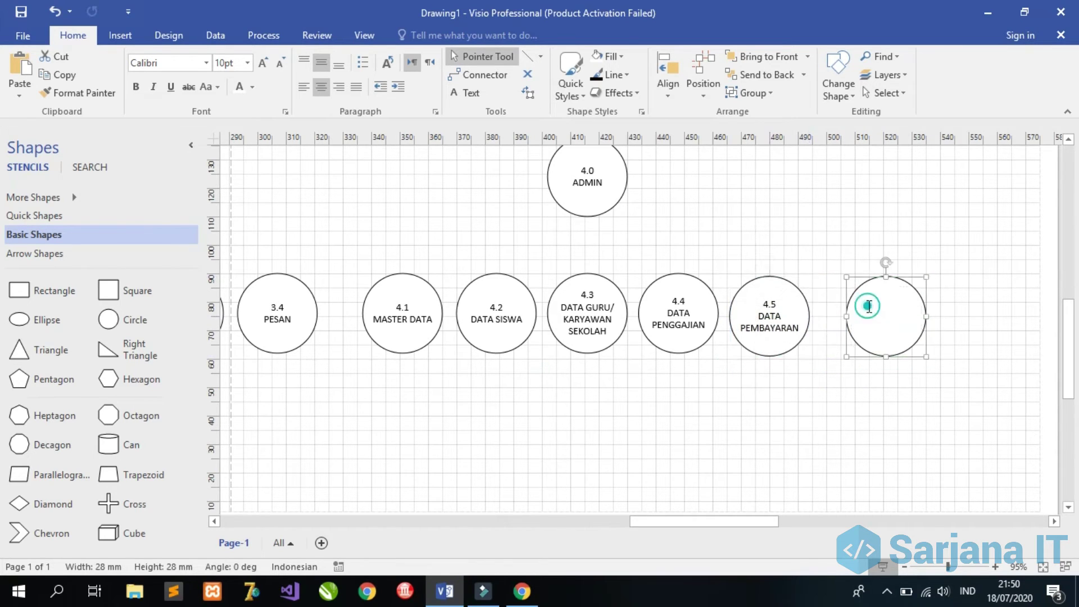
text(4.)
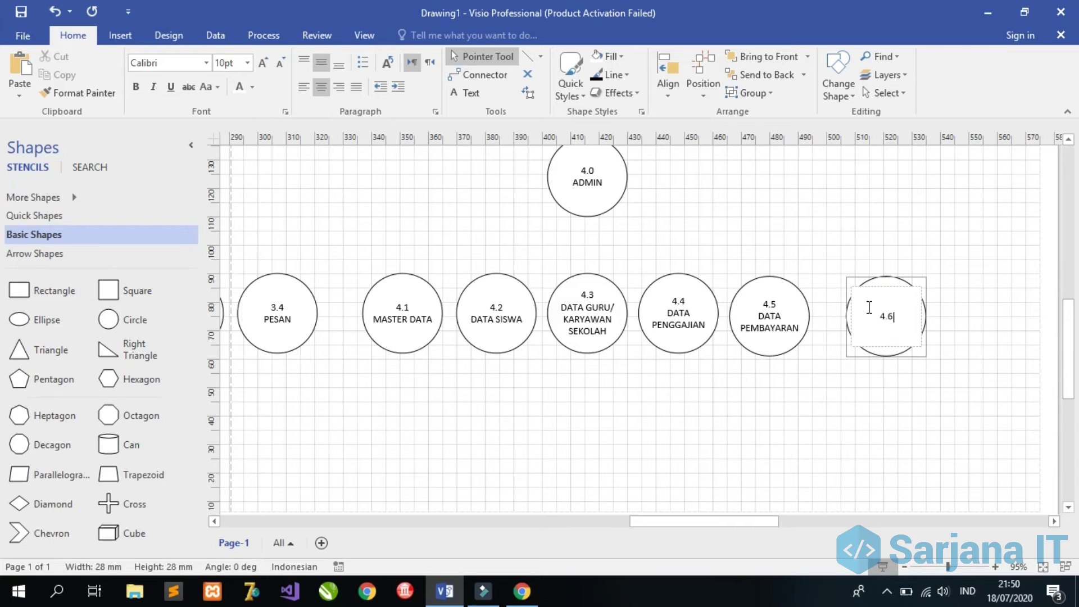
text(6)
key(Return)
text(LAPORAN)
click(852, 412)
Paste a circle in a new row below 4.4 DATA PENGGAJIAN and label it "4.6 LAPORAN DATA SISWA" with the number on its own line.
key(ctrl+v)
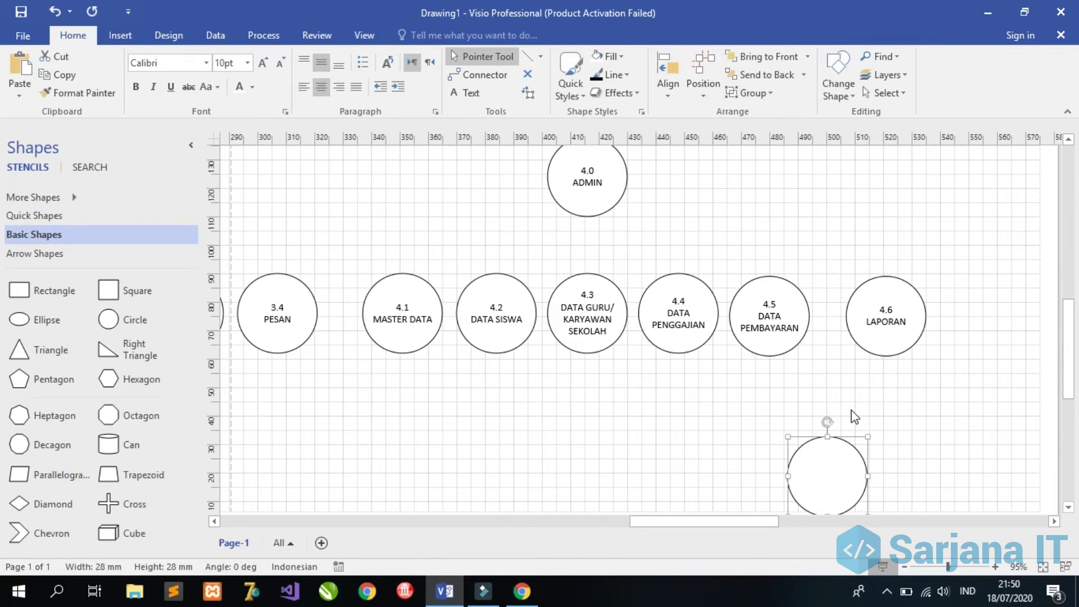
drag(844, 440, 710, 434)
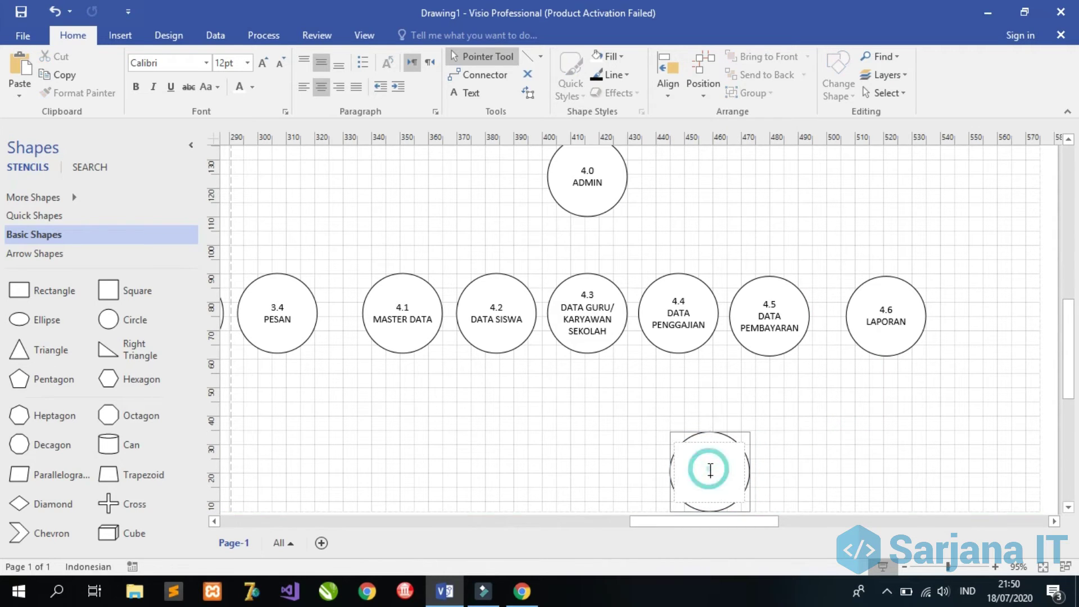
double_click(710, 470)
text(4.)
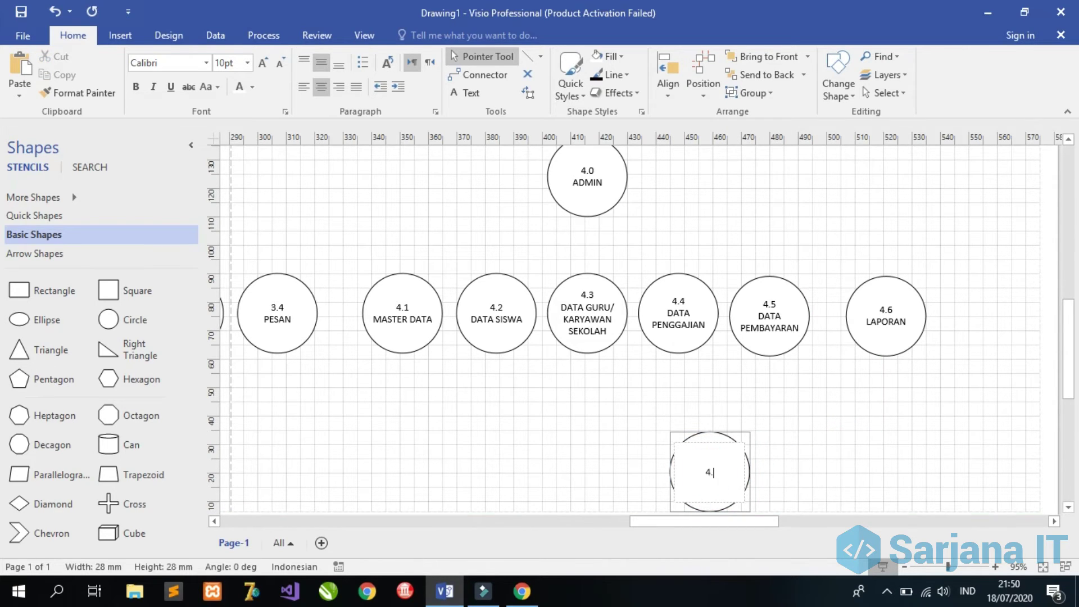
text(6)
key(Return)
text(LAPORAN DATA SISWA)
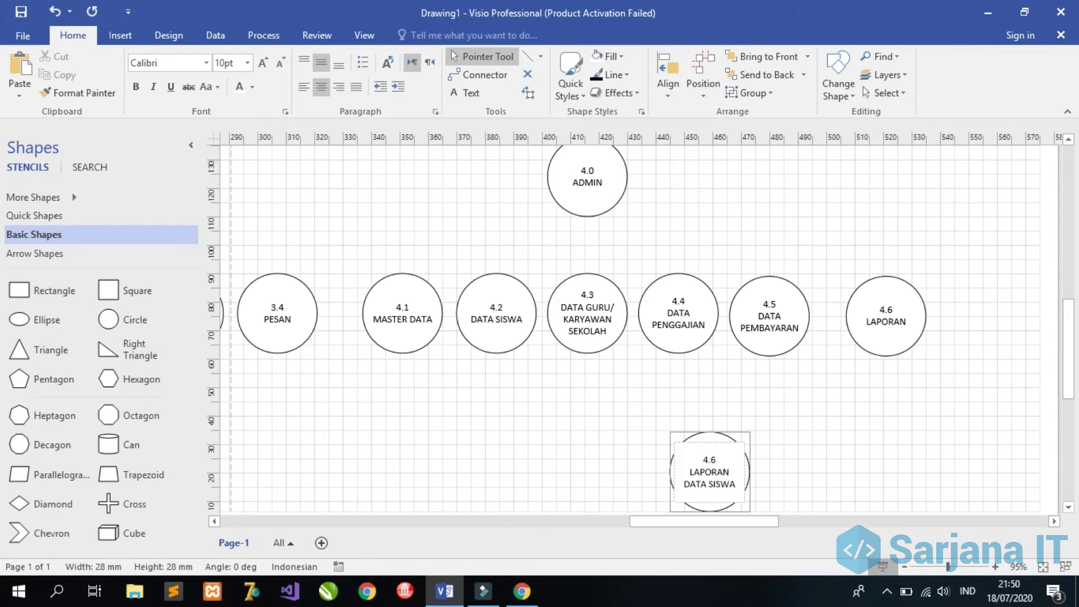
click(793, 474)
click(793, 475)
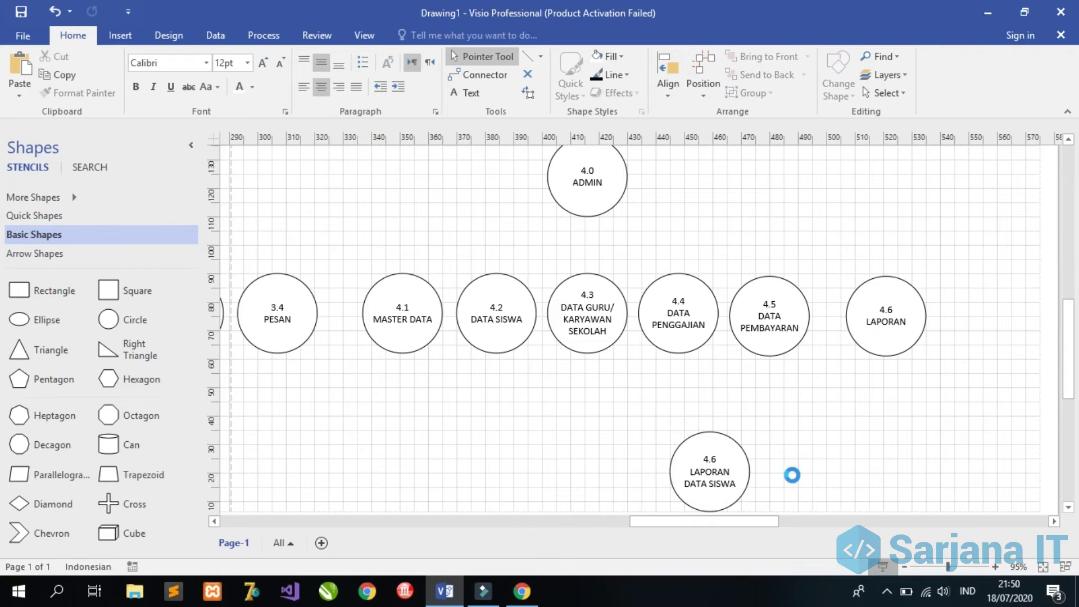
Paste another circle just right of LAPORAN DATA SISWA and label it "4.6.2 LAPORAN DATA GURU" with the number on its own line.
key(ctrl+v)
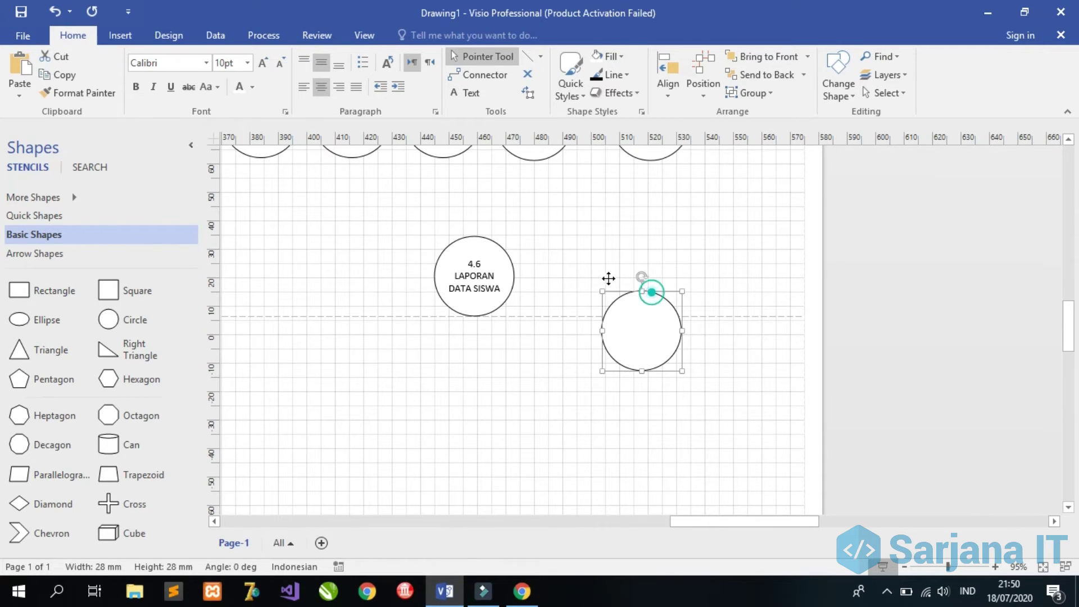
drag(644, 287, 575, 246)
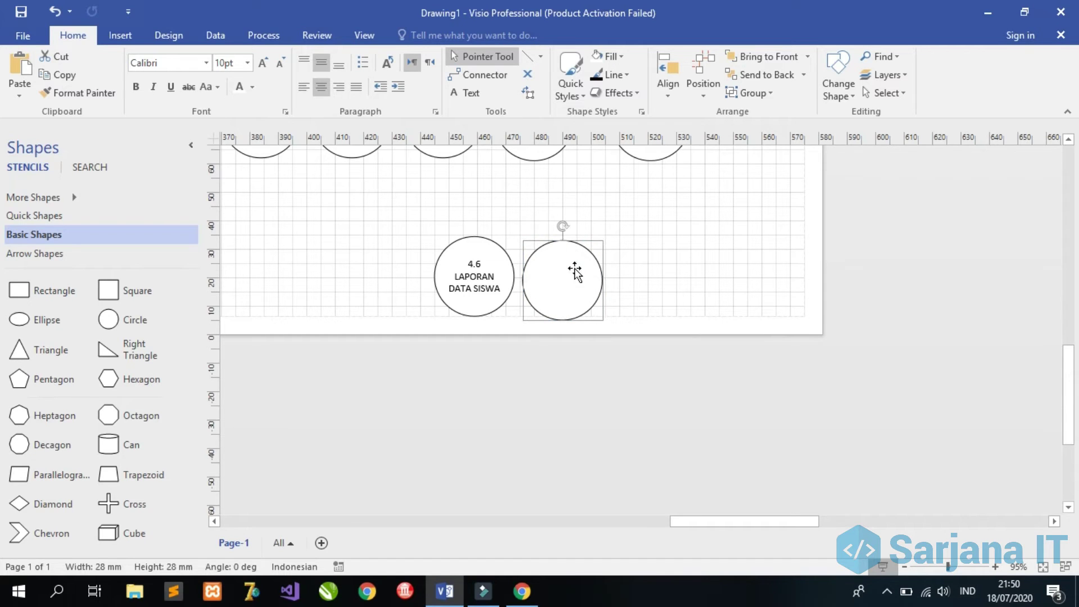
double_click(576, 269)
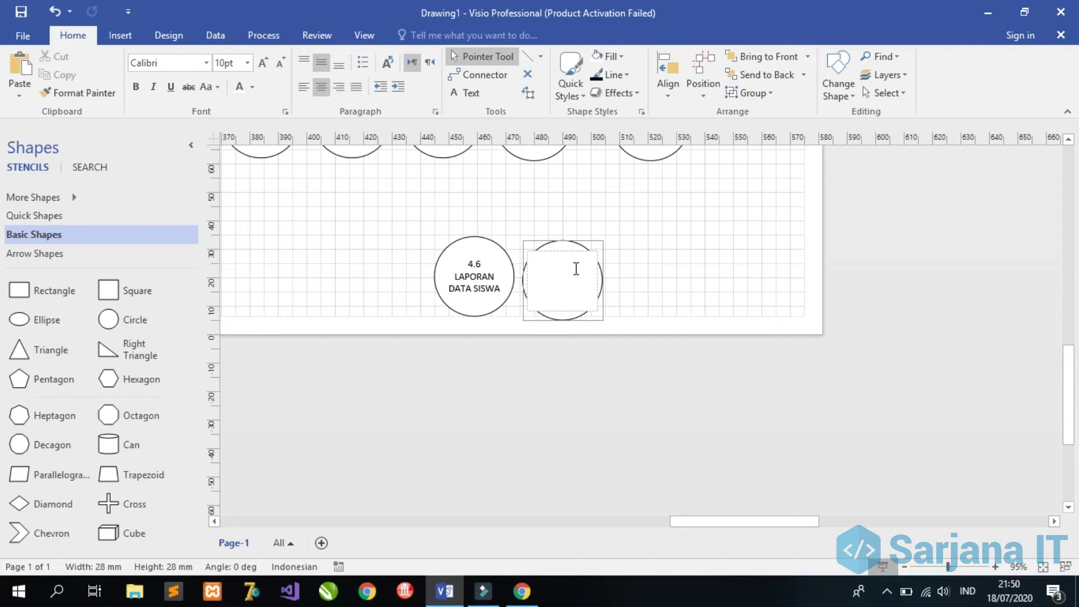
text(4.6.2)
key(Return)
text(LAPORAN DA)
text(TA )
text(GURU)
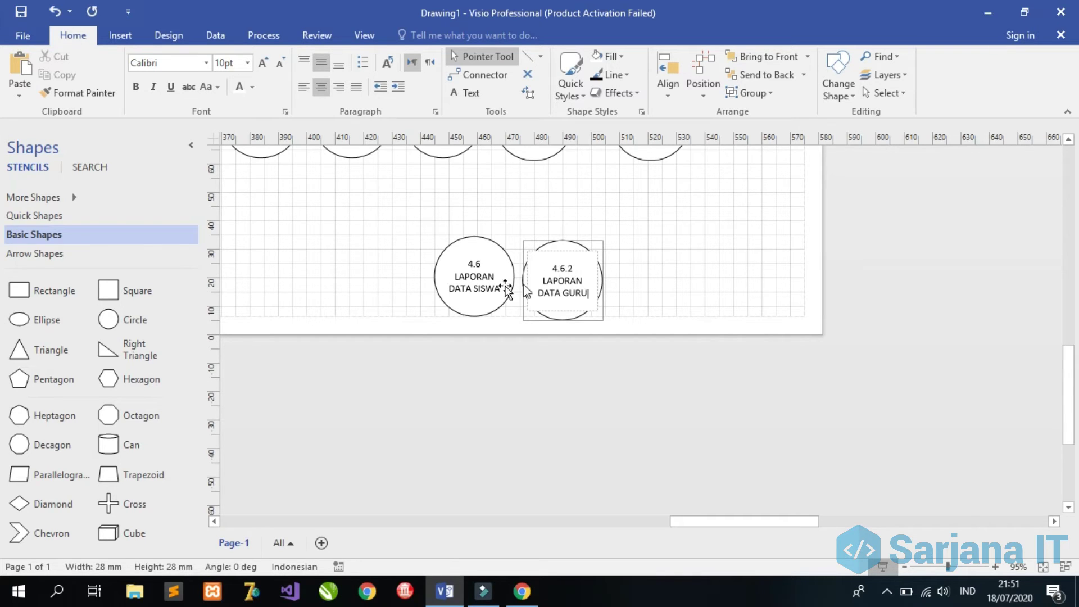
Change the number of the LAPORAN DATA SISWA circle to 4.6.1.
click(481, 271)
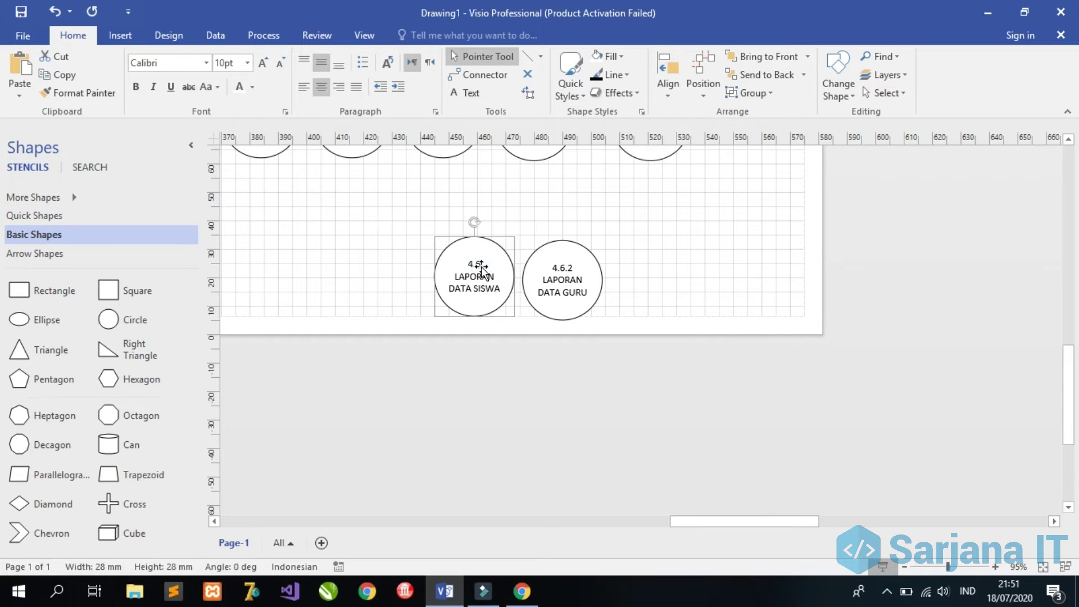
double_click(481, 271)
click(478, 266)
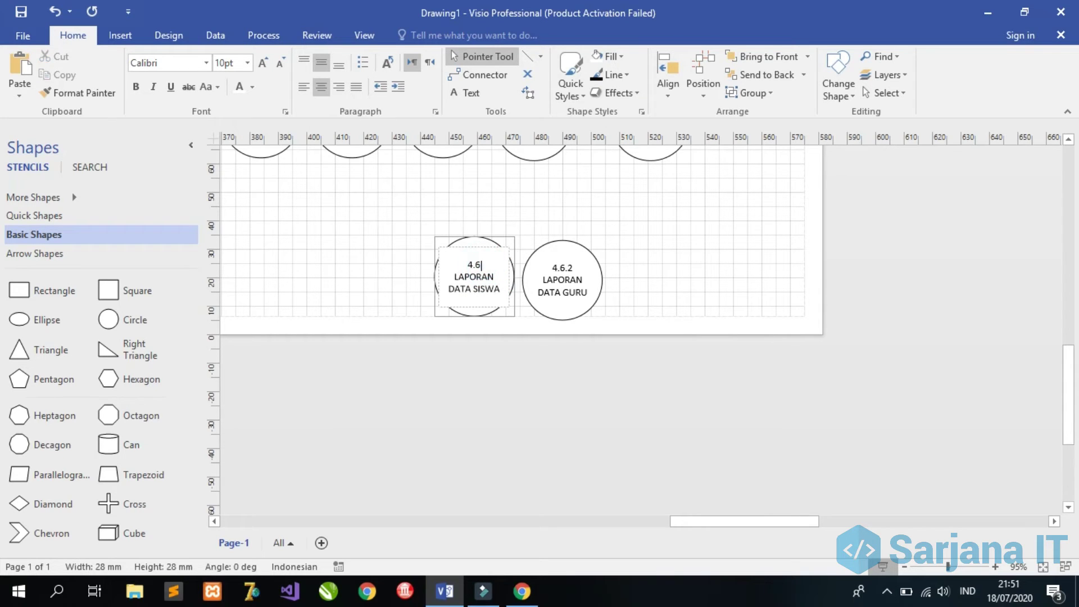
text(.1)
Paste a circle just right of LAPORAN DATA GURU and label it "4.6.3 LAPORAN PENGGAJIAN" with the number on its own line.
drag(759, 522, 753, 521)
drag(1071, 363, 1071, 345)
click(743, 356)
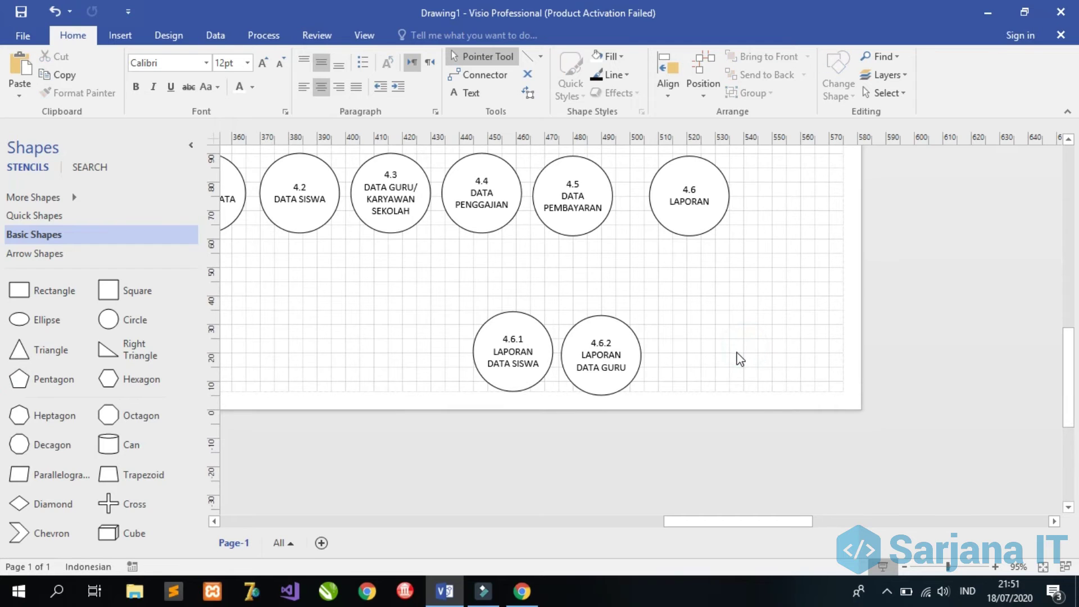
key(ctrl+v)
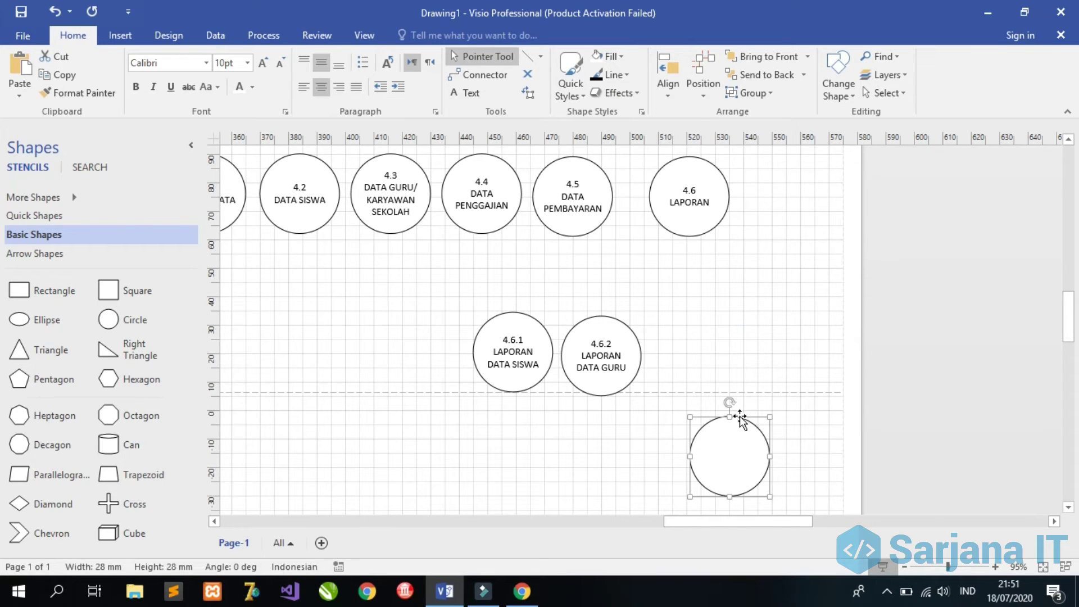
drag(739, 416, 706, 349)
double_click(706, 349)
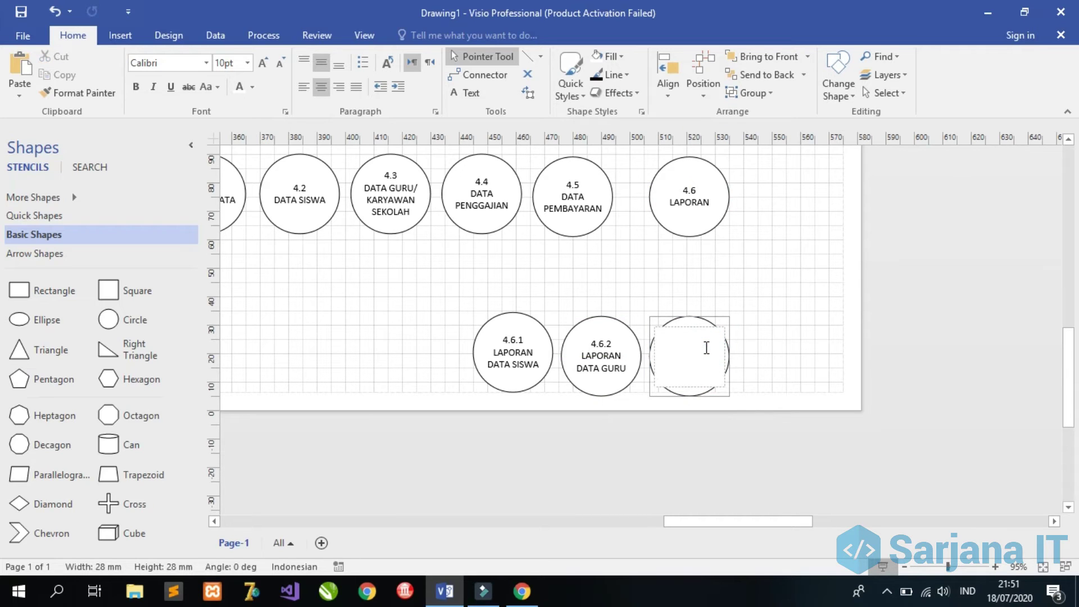
text(LAPORAN PENGGAJIAN)
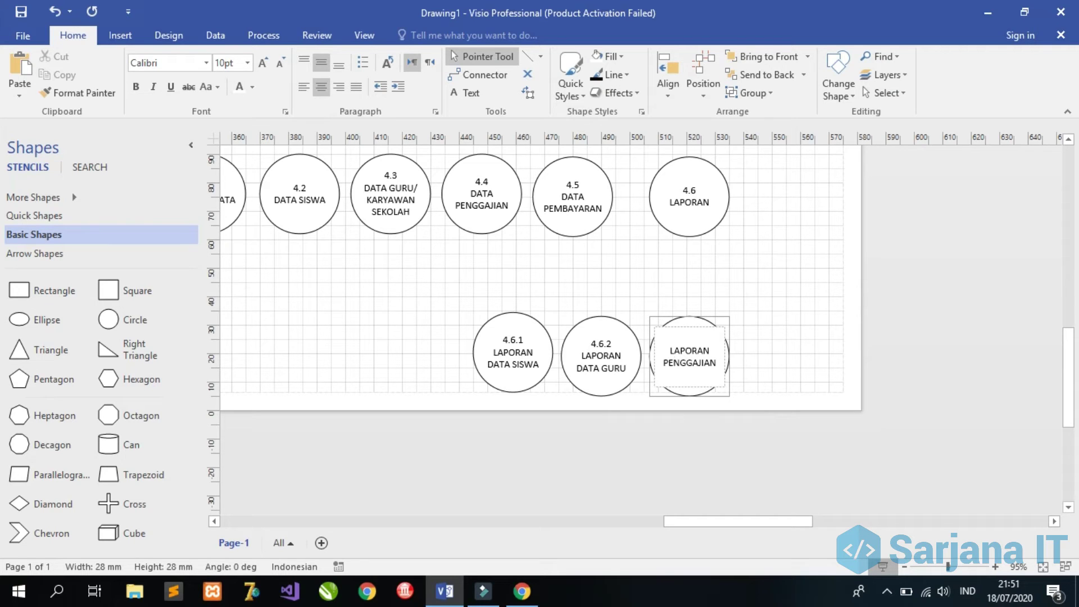
click(672, 352)
text(4.6.3)
key(Return)
click(793, 358)
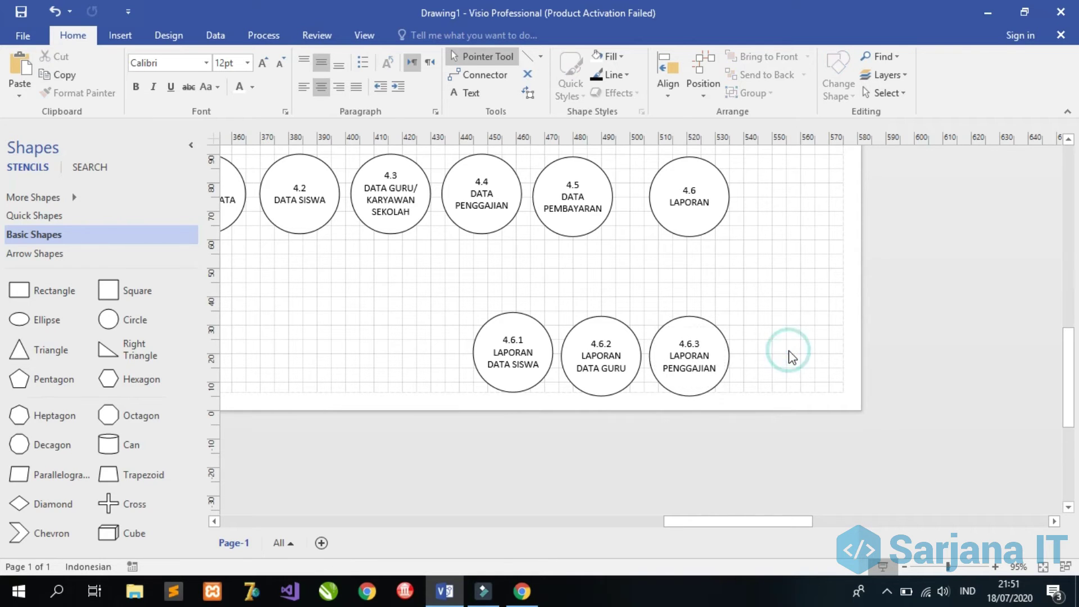
Paste a circle just right of LAPORAN PENGGAJIAN and label it "4.6.4 LAPORAN PEMBAYARAN" with the number on its own line.
key(ctrl+z)
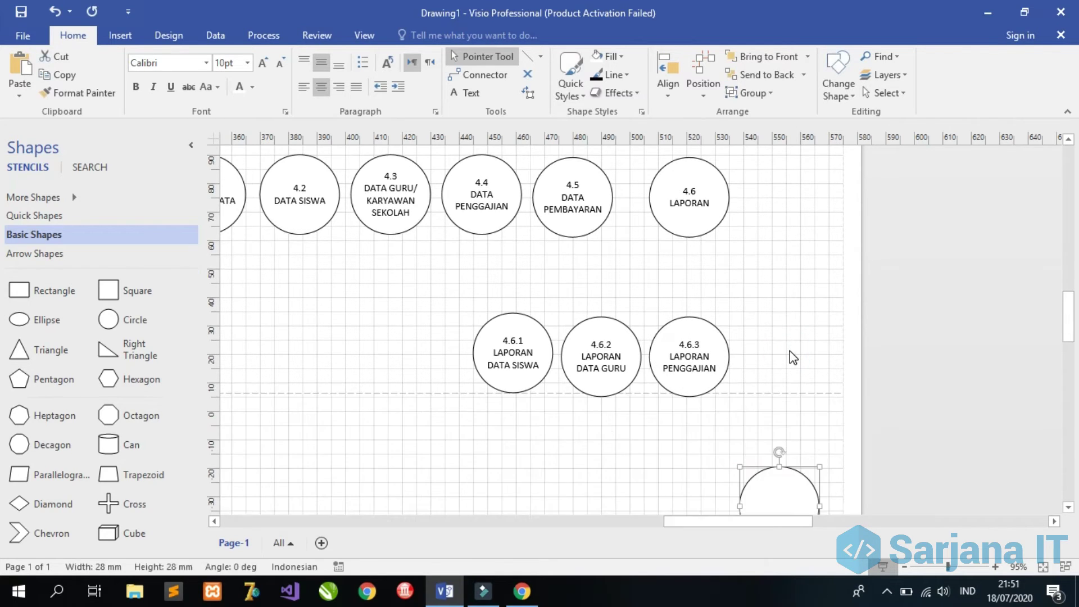
drag(783, 478, 783, 331)
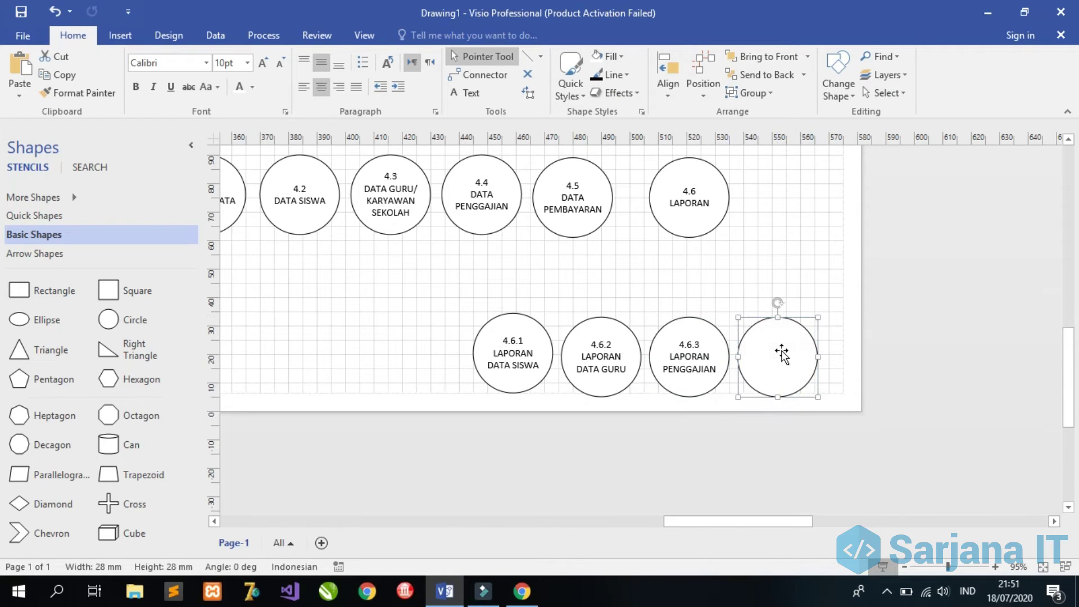
double_click(781, 353)
text(4.)
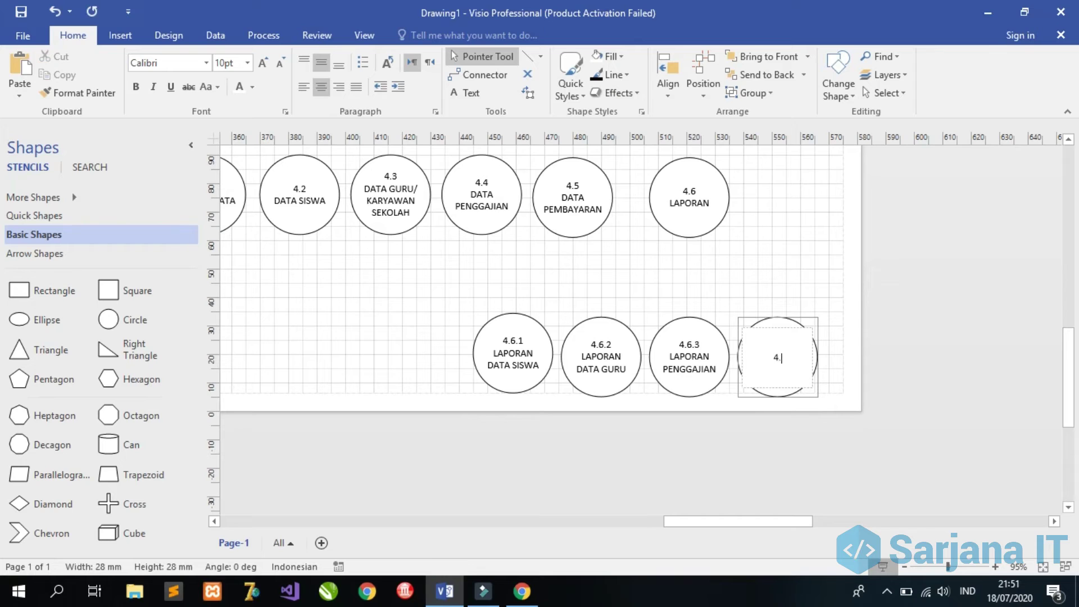
text(6.4)
key(Return)
text(LAPORAN PEMBAYARAN)
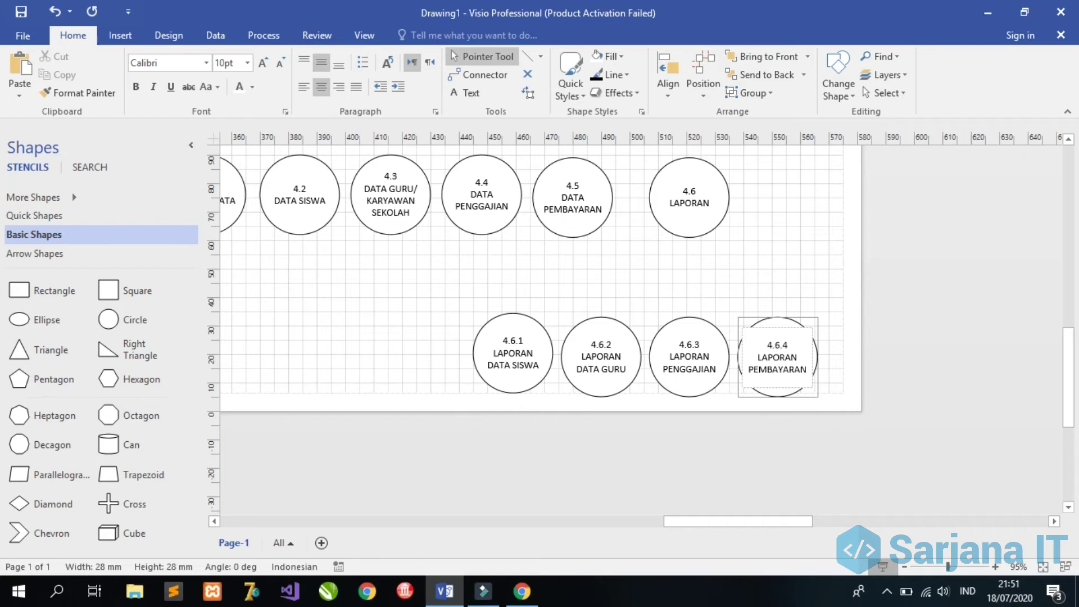
click(830, 376)
Paste a circle just right of LAPORAN PEMBAYARAN and label it "4..6.5 LAPORAN NILAI SISWA" with the number on its own line.
key(ctrl+z)
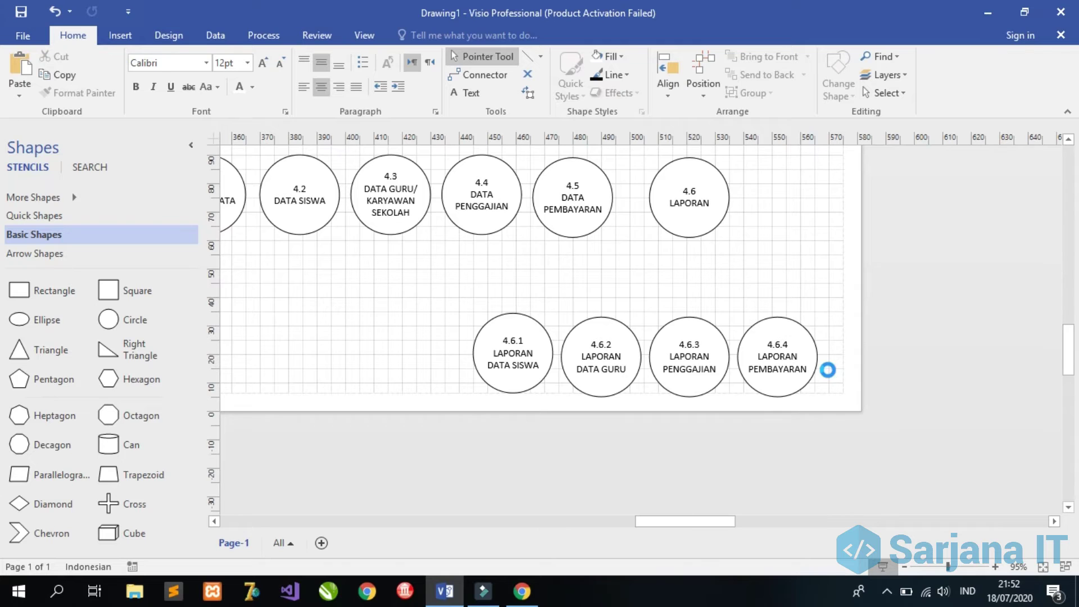
drag(678, 303, 735, 158)
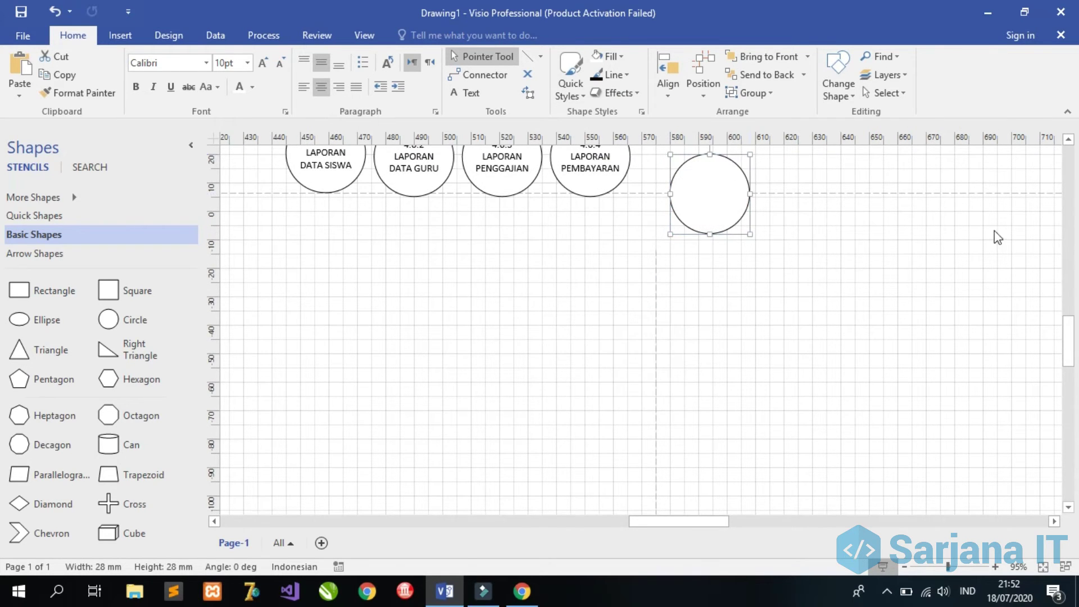
drag(1064, 330, 1065, 291)
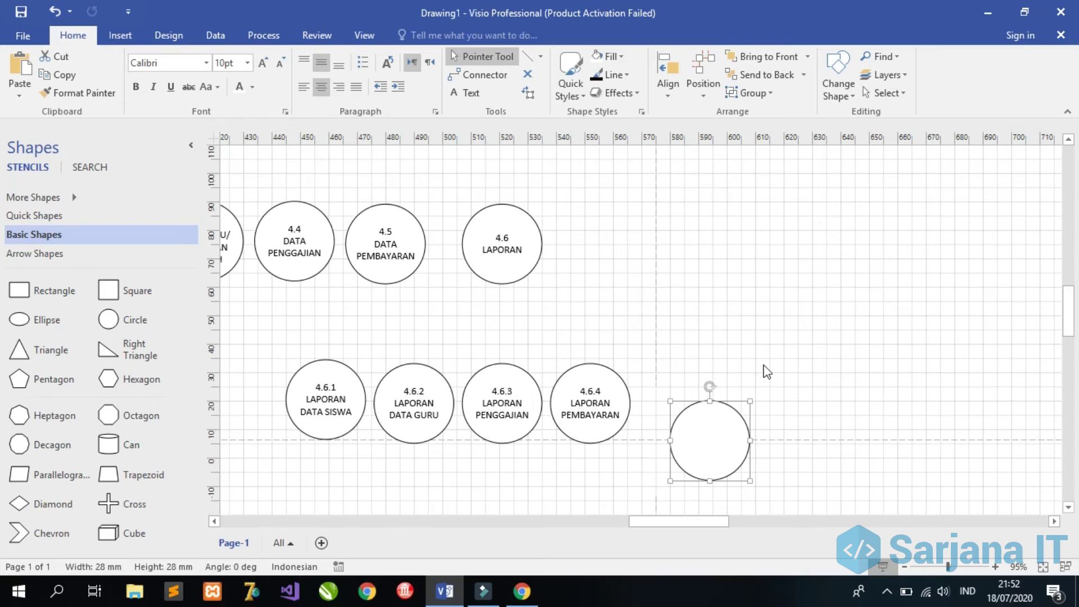
drag(717, 400, 693, 368)
double_click(702, 402)
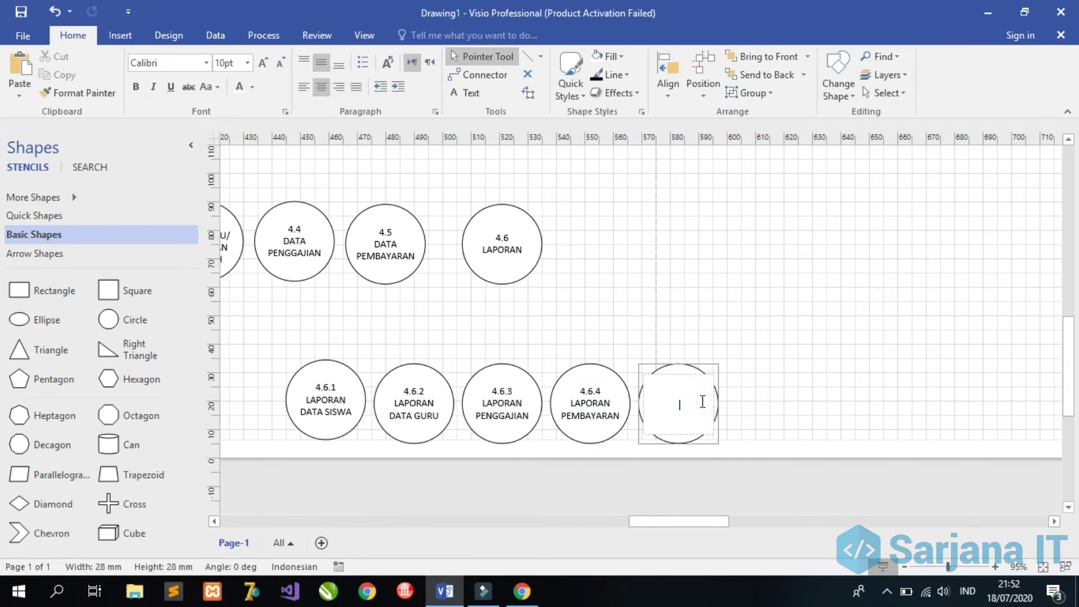
text(4..6.5)
key(Return)
text(LAPORAN NILAI )
text(SISWA)
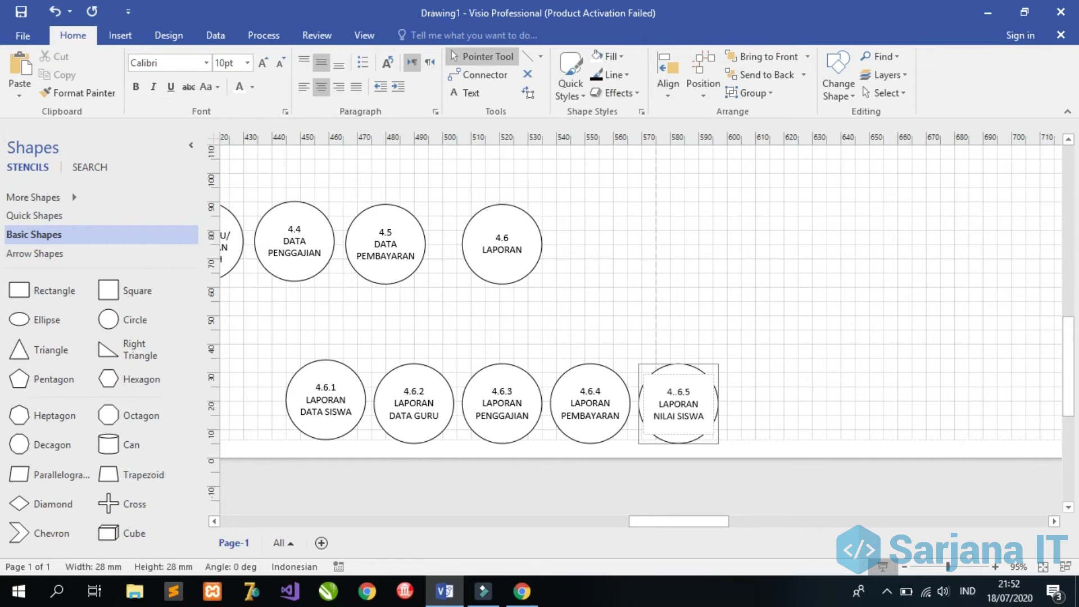
click(760, 420)
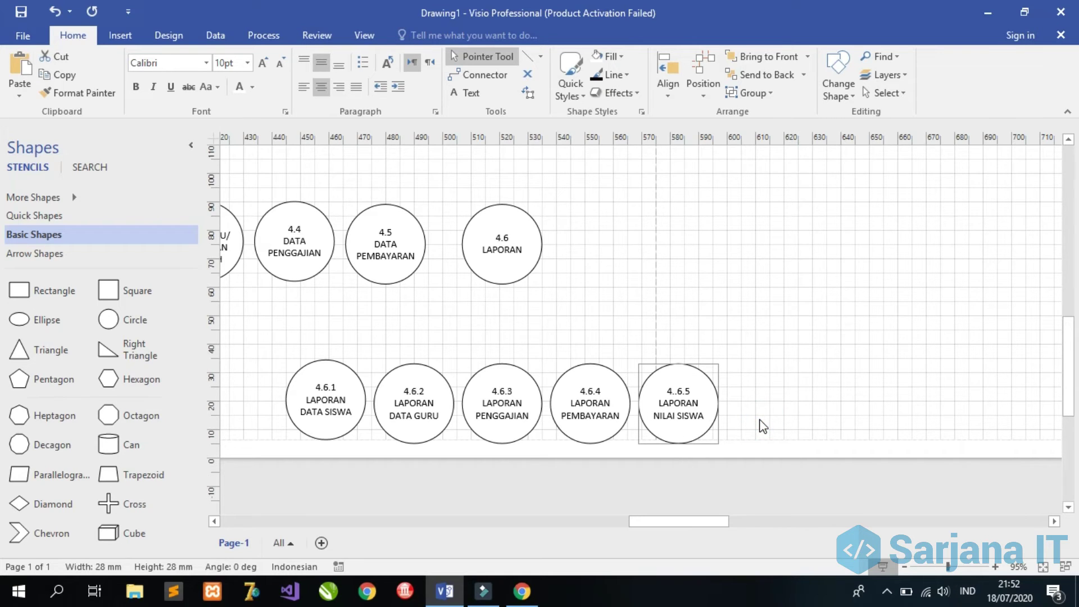
Move the 3.0 GURU circle right so it sits above the gap between 3.2 CEK DATA SISWA and 3.3 INPUT NILAI SISWA.
drag(725, 521, 599, 505)
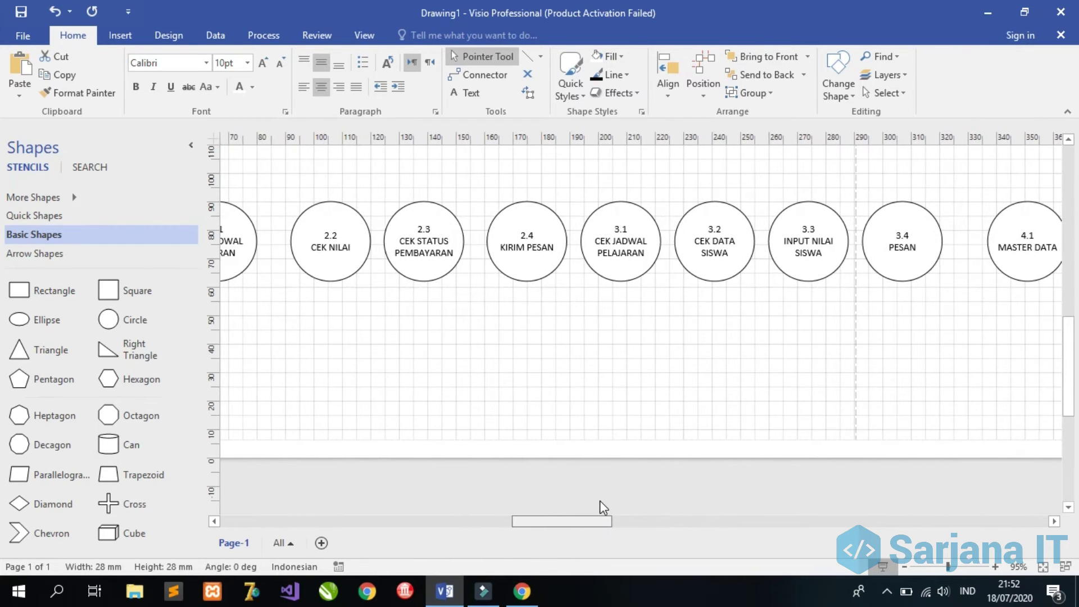
drag(1070, 347, 1077, 277)
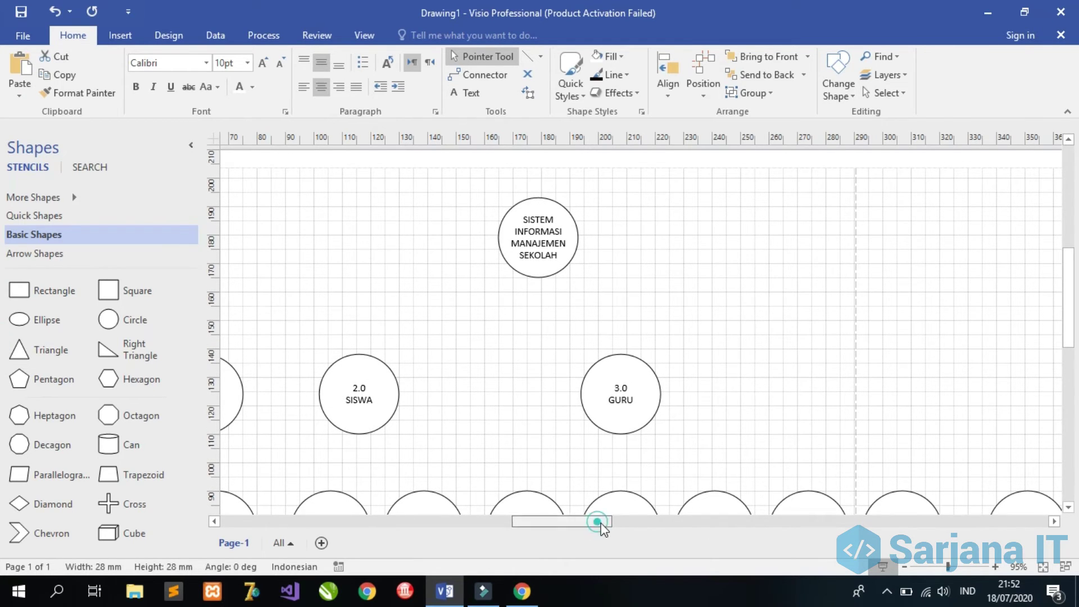
drag(600, 521, 616, 521)
drag(1072, 316, 1075, 340)
drag(492, 318, 634, 306)
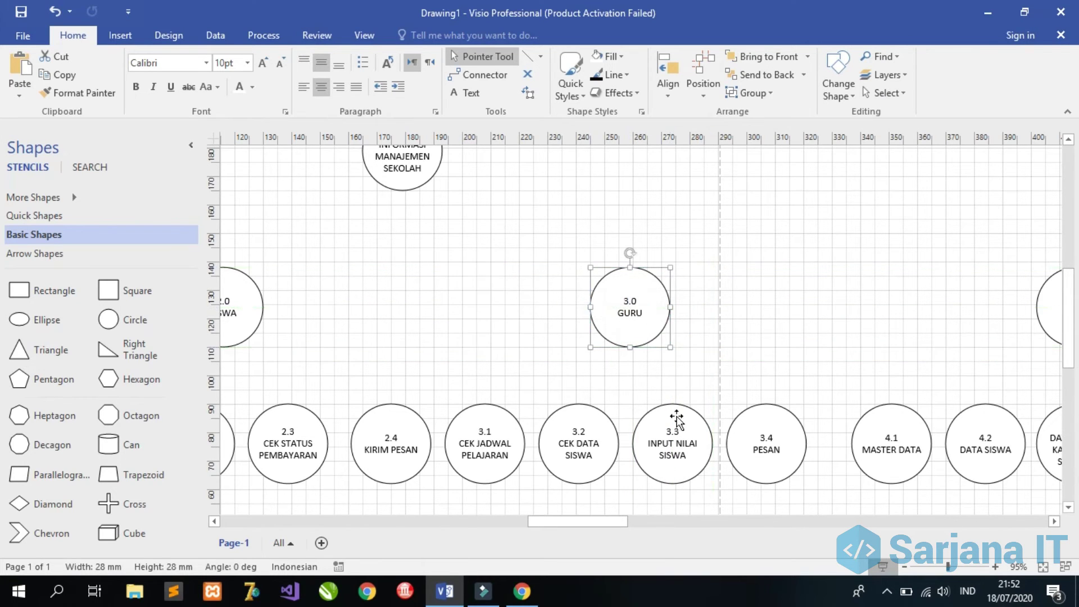
Move the 4.0 ADMIN circle right so it sits between 4.3 and 4.4, level with the GURU circle.
drag(623, 521, 672, 512)
click(488, 312)
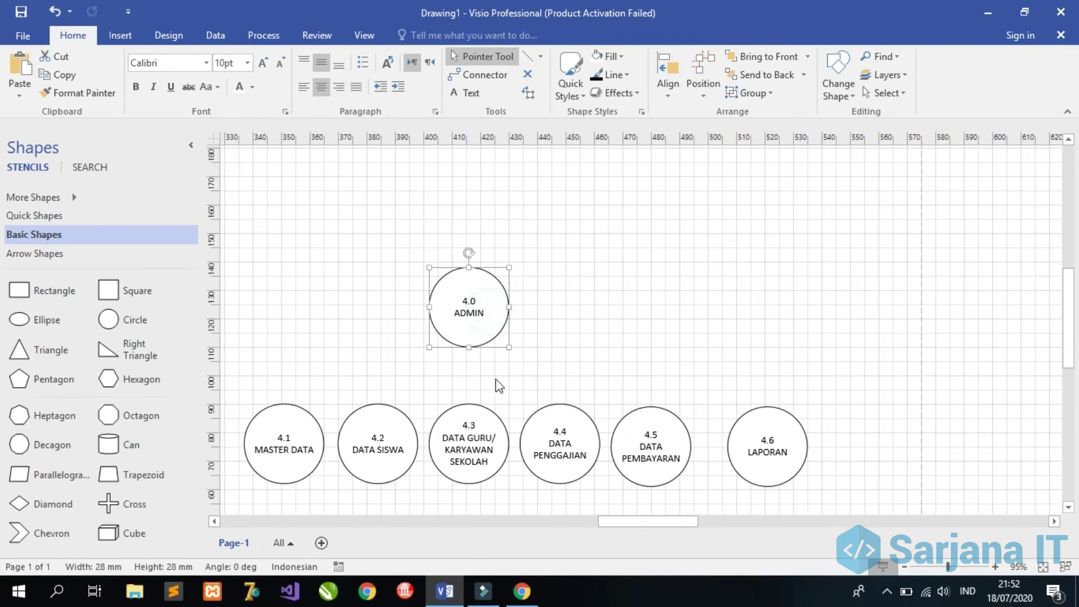
drag(471, 311, 506, 315)
drag(642, 522, 607, 519)
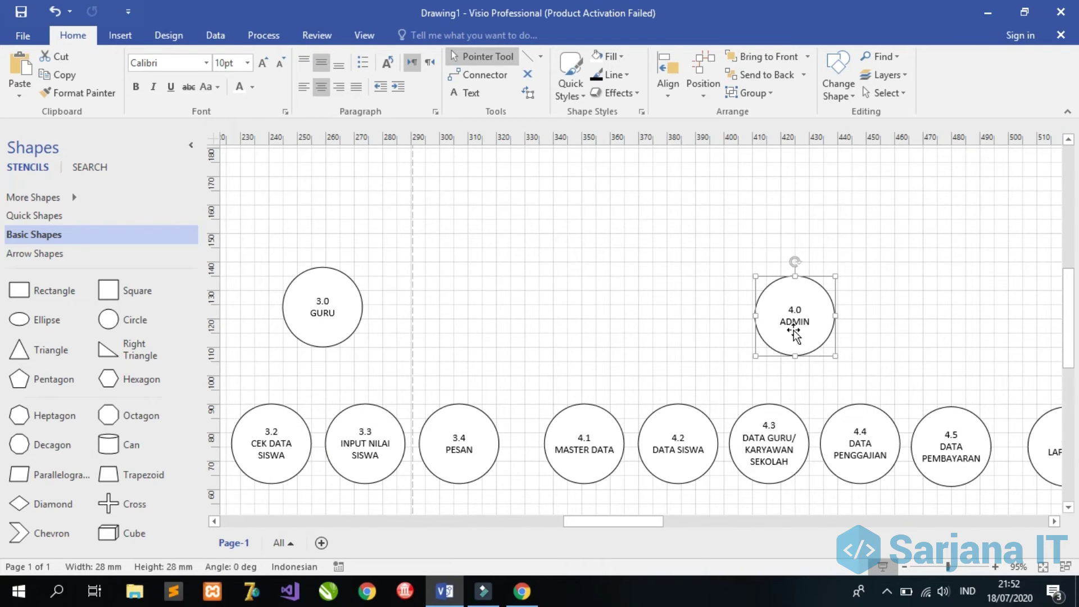
drag(793, 323, 819, 315)
Move the 1.0 LOGIN circle left near the page edge and shift the 2.2 CEK NILAI circle slightly left to even the spacing.
drag(657, 522, 558, 526)
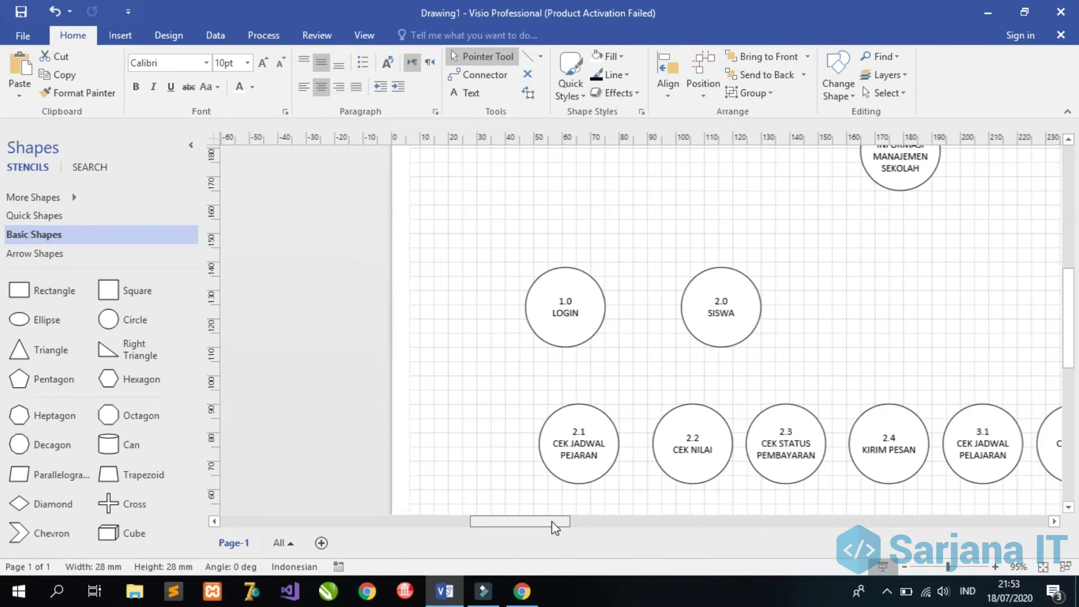
click(548, 324)
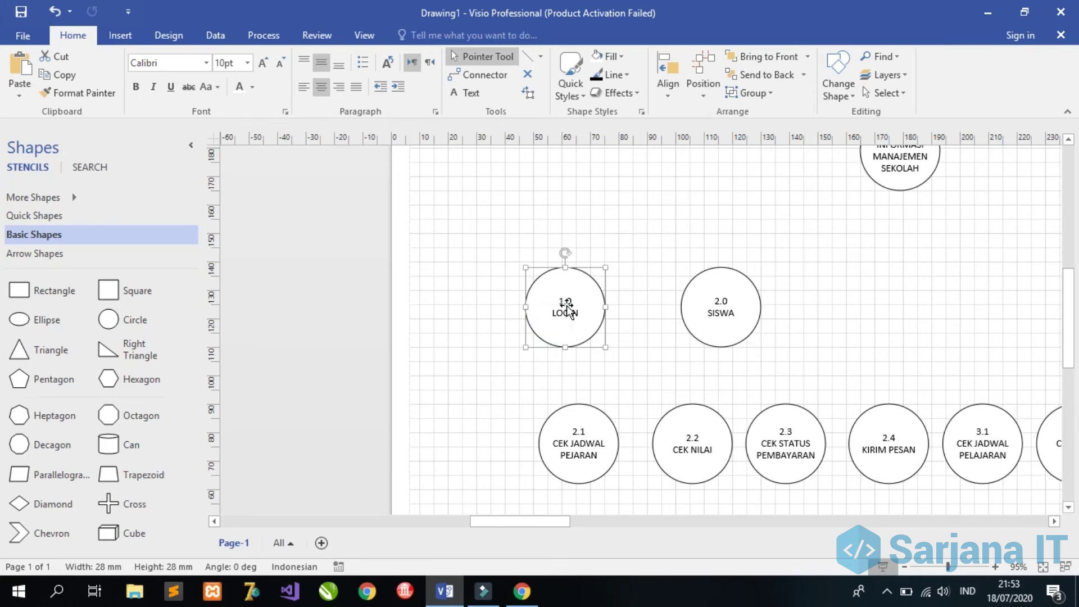
drag(559, 310, 470, 301)
drag(687, 446, 677, 446)
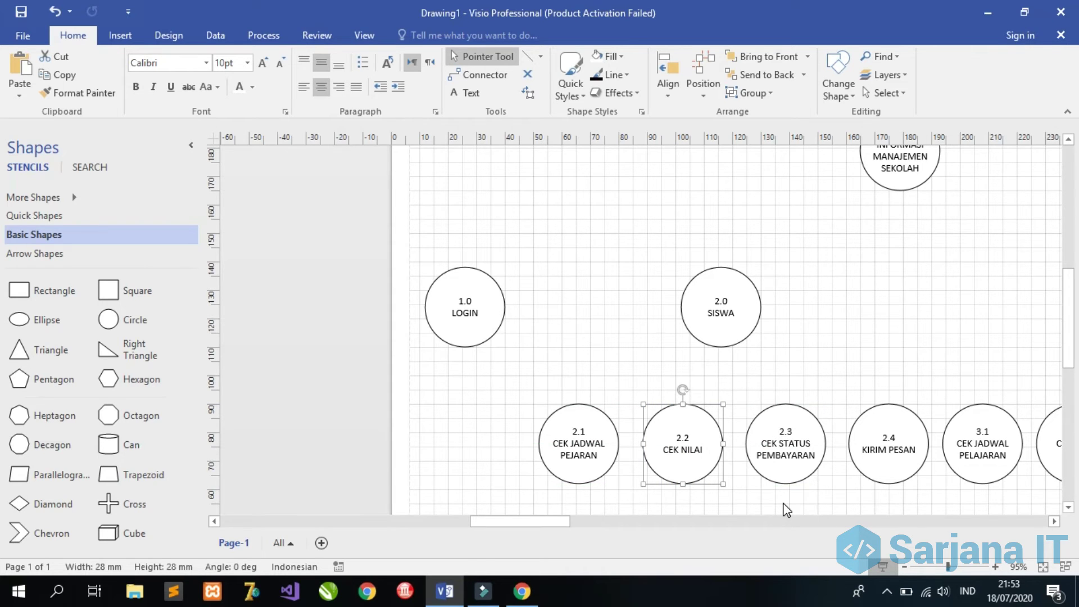
Draw a connector from the bottom of the SISTEM INFORMASI MANAJEMEN SEKOLAH circle to the top of the 1.0 LOGIN circle.
drag(534, 523, 556, 526)
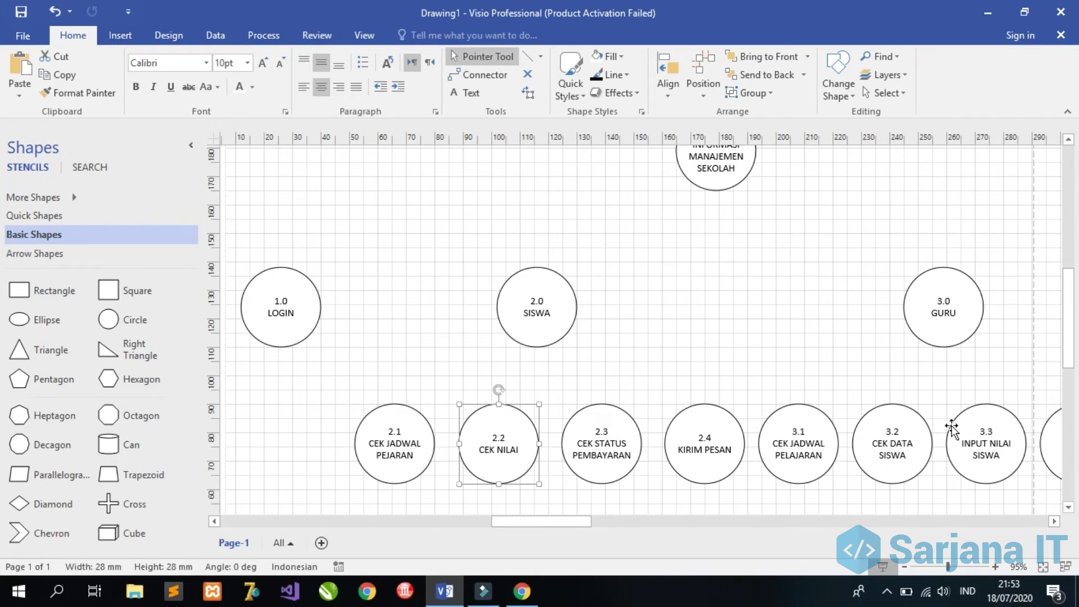
drag(1069, 325, 1069, 309)
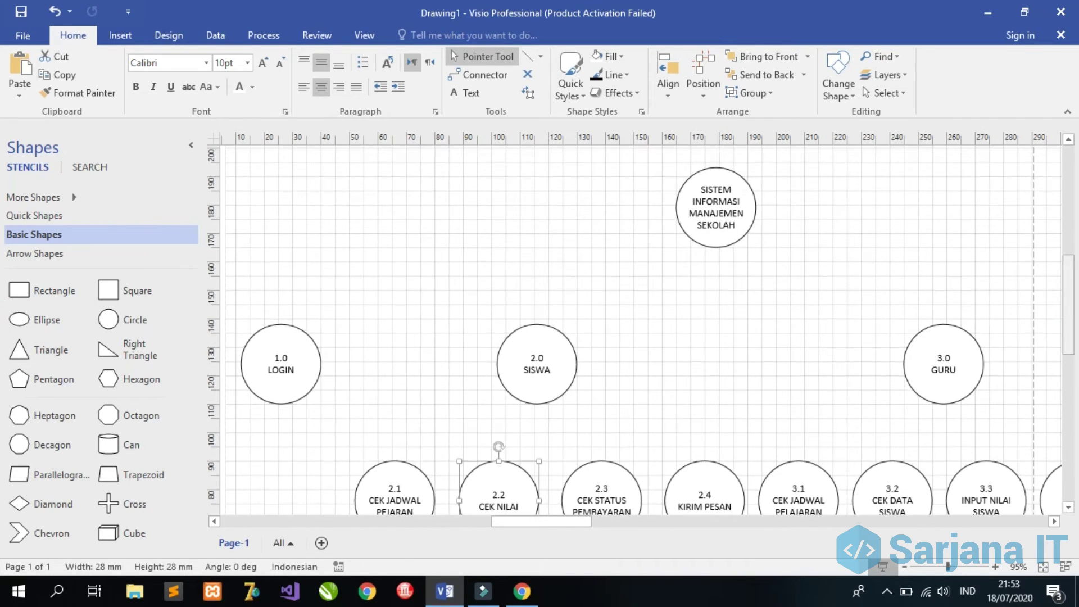
click(492, 78)
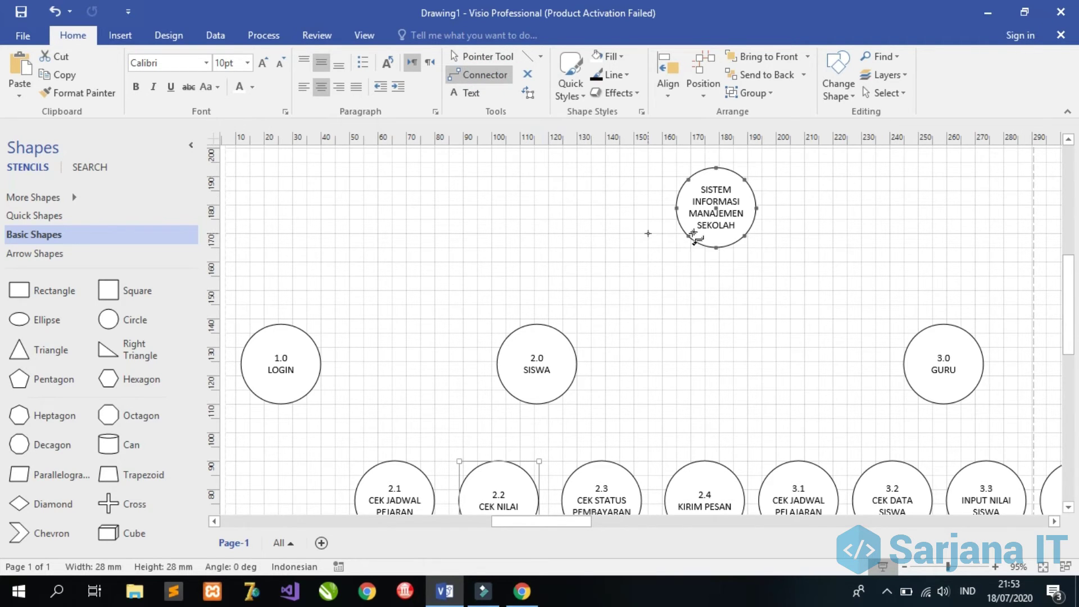
drag(716, 248, 553, 298)
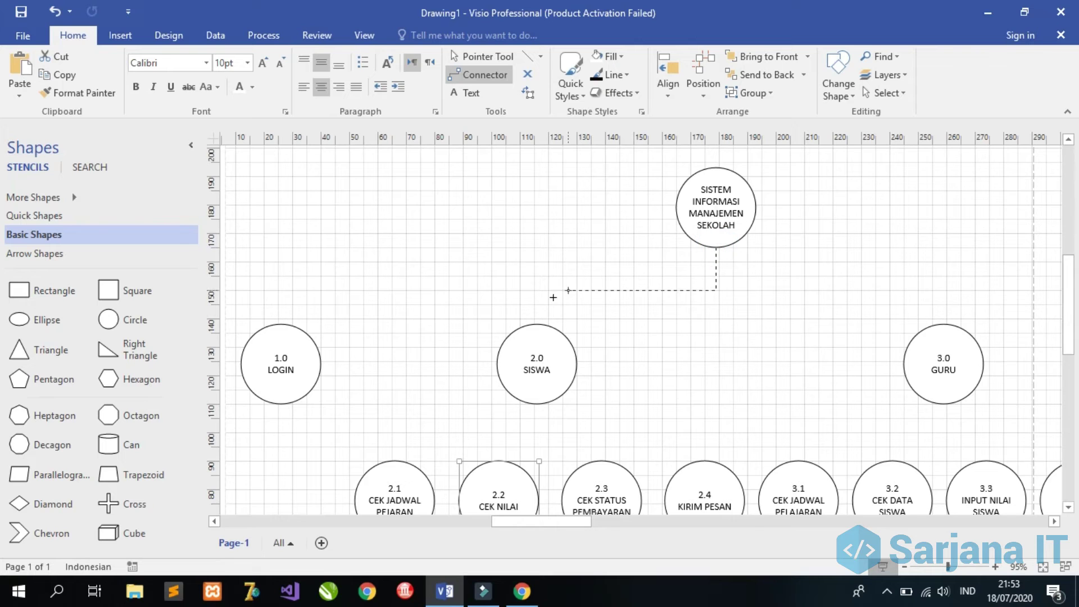
drag(288, 298, 281, 324)
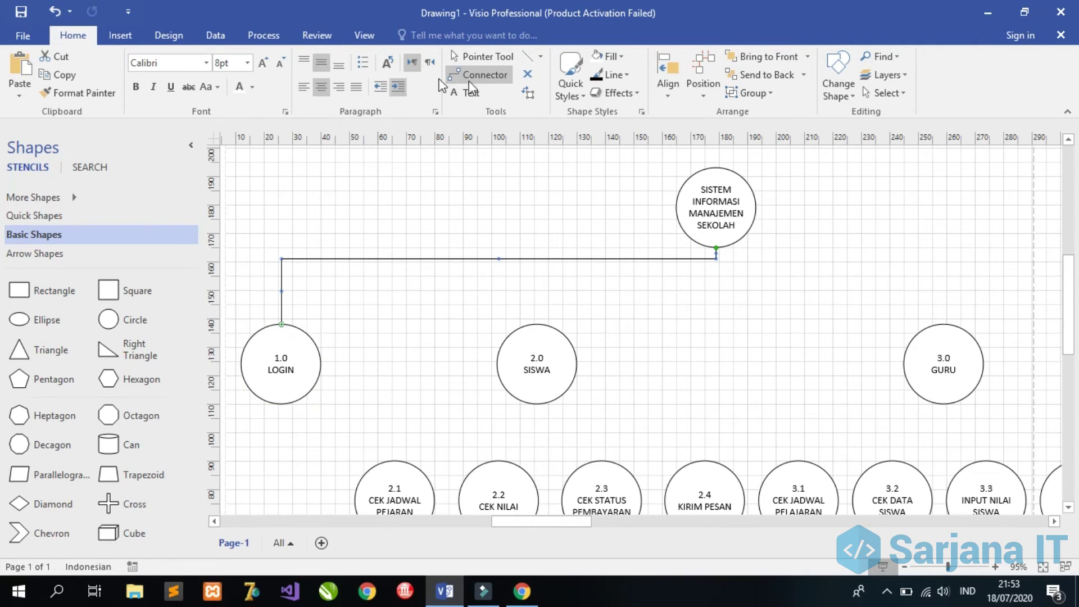
Try to draw a connector from the SISTEM INFORMASI MANAJEMEN SEKOLAH circle to the 3.0 GURU circle, and undo it.
click(718, 253)
drag(717, 258, 945, 329)
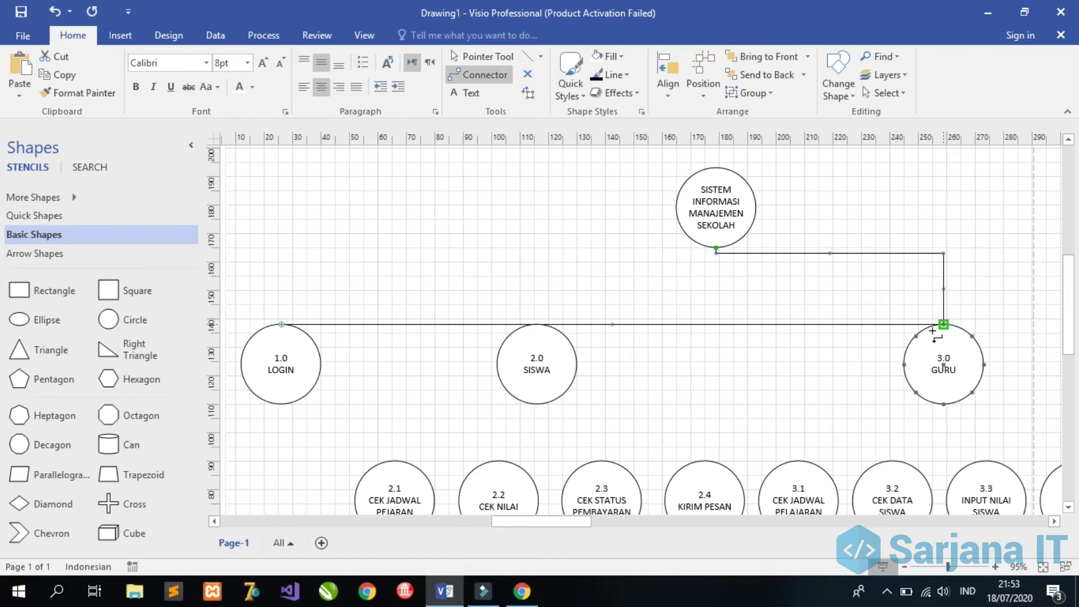
key(ctrl+z)
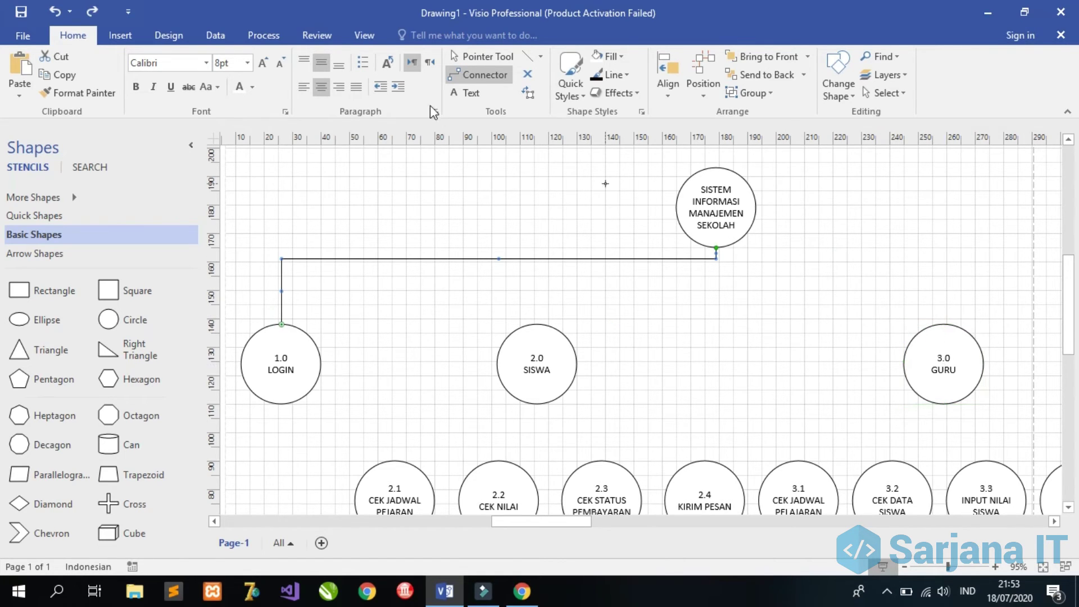
click(460, 55)
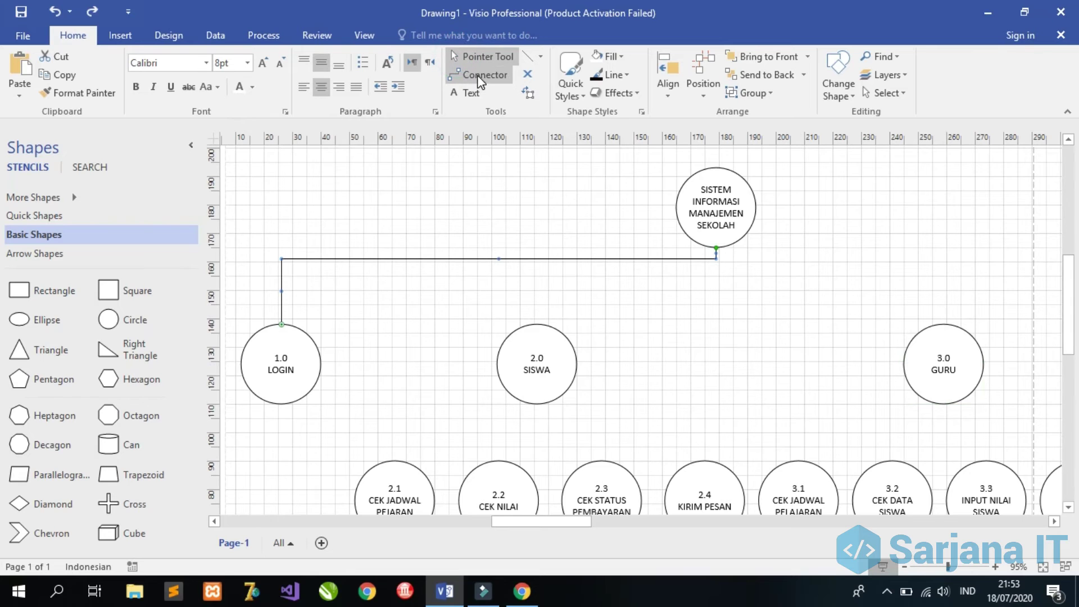
click(487, 80)
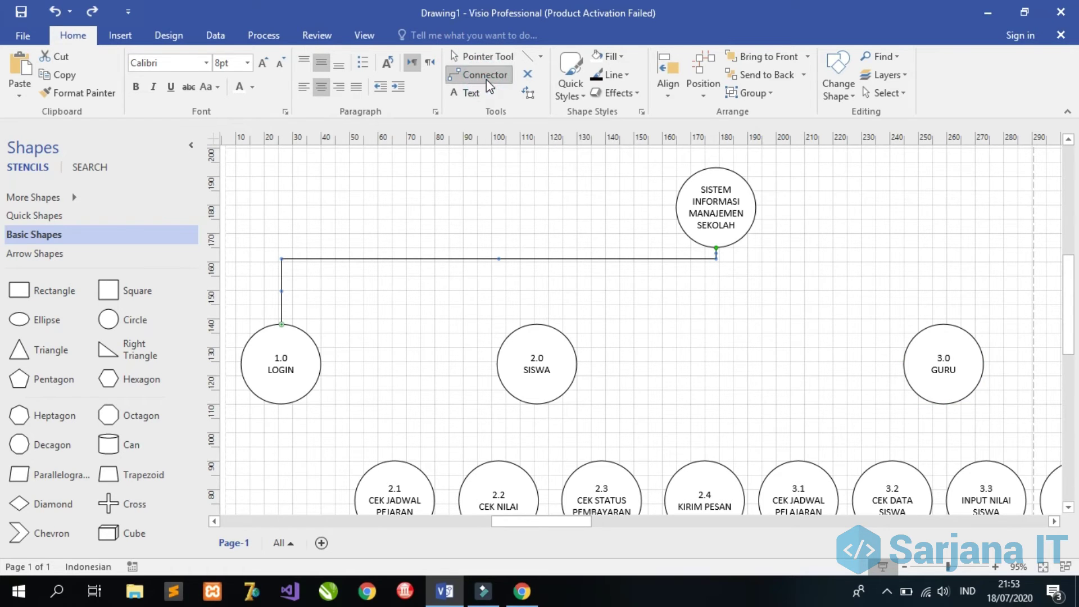
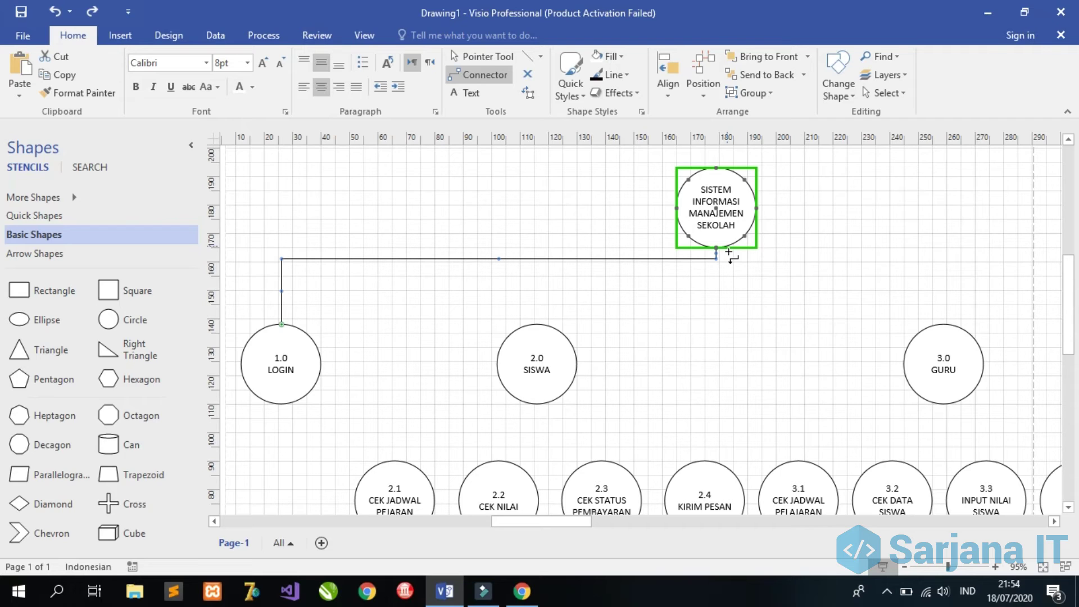
drag(729, 254, 728, 251)
click(364, 34)
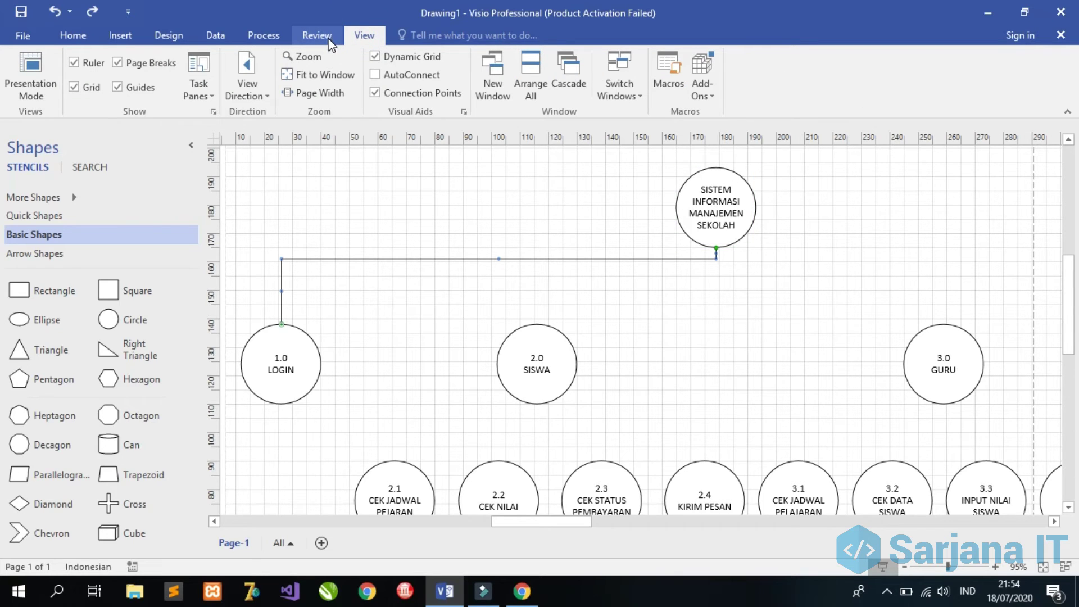
click(329, 37)
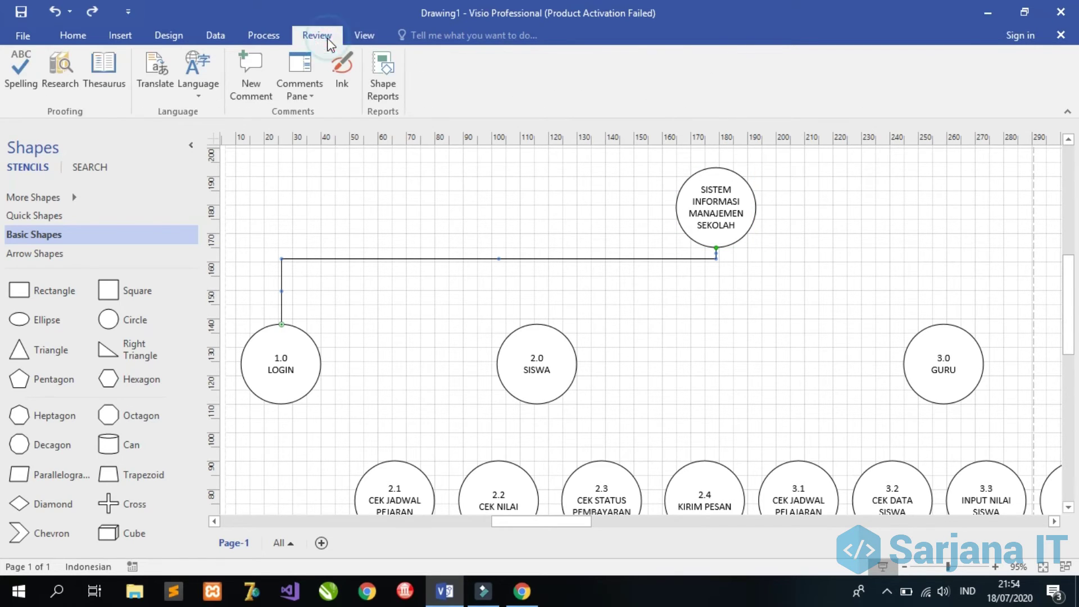
Apply the Professional theme with black-outlined white shapes and arrowhead connectors to the diagram.
click(264, 36)
click(219, 39)
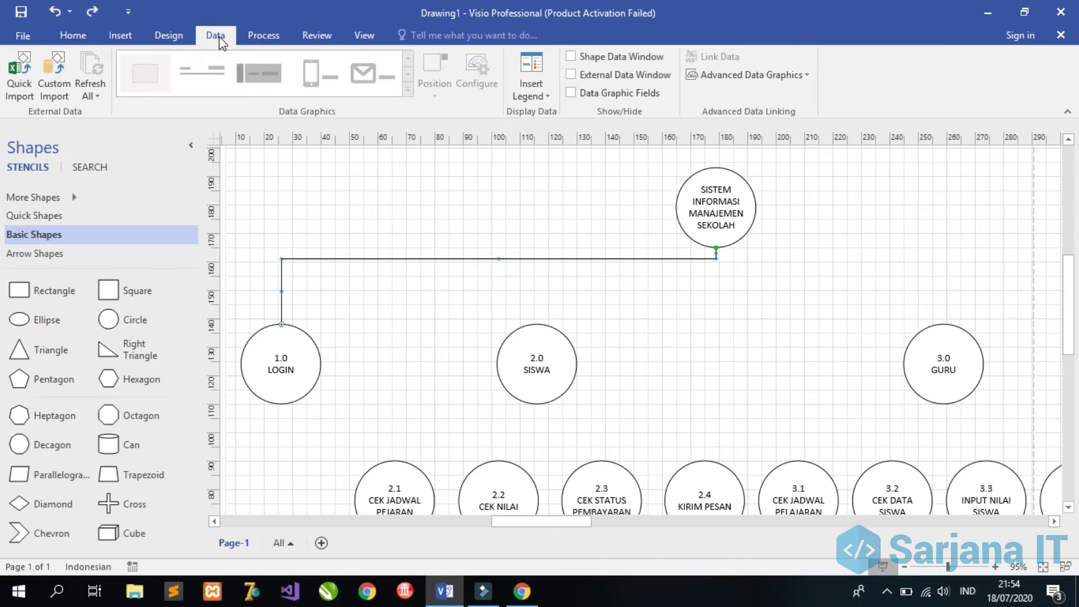
click(170, 37)
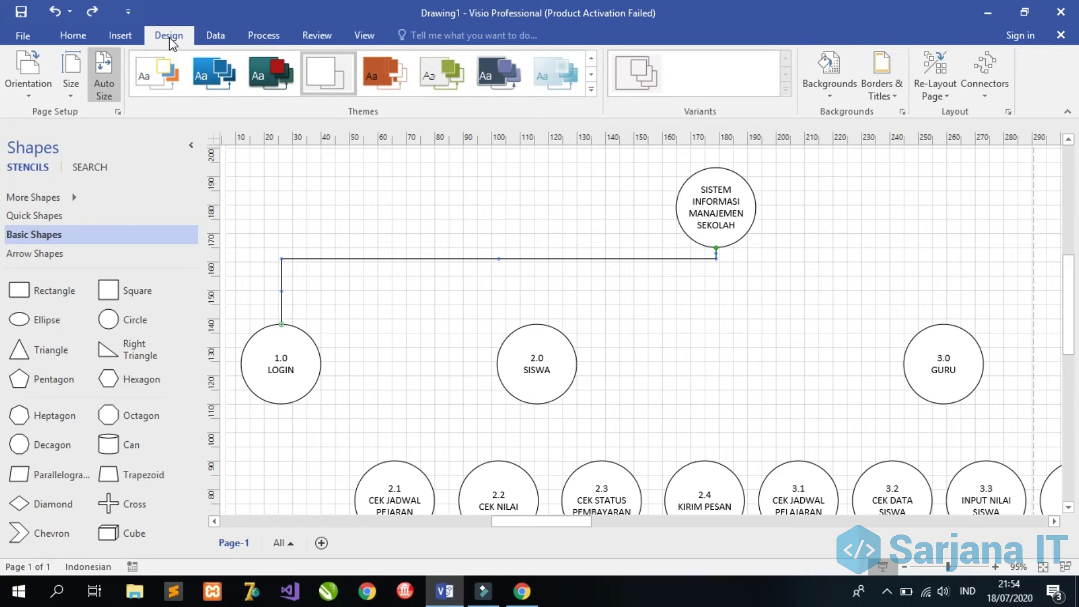
click(592, 89)
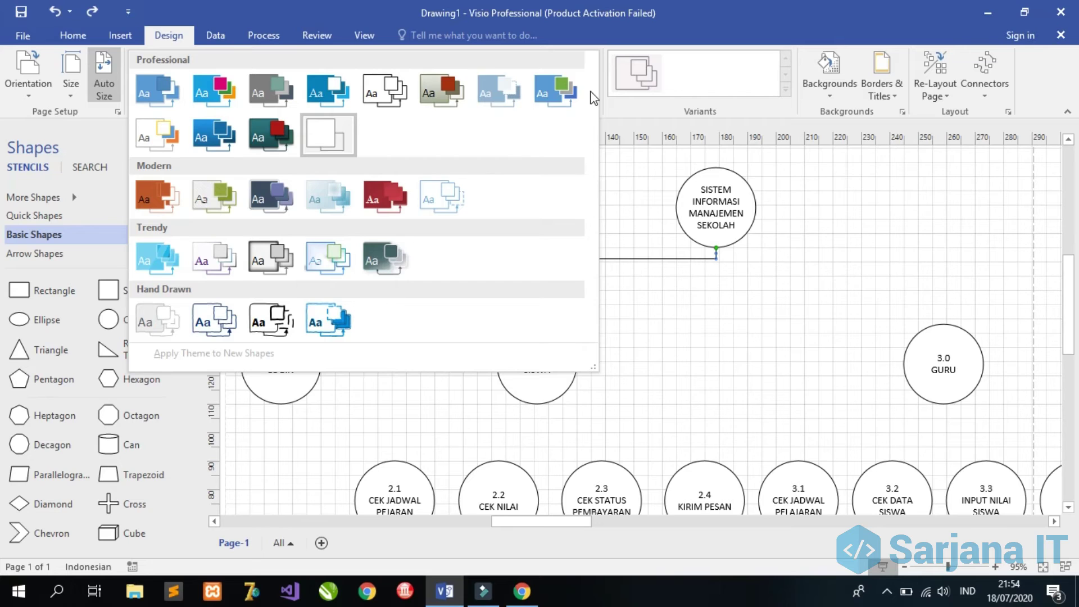
click(383, 99)
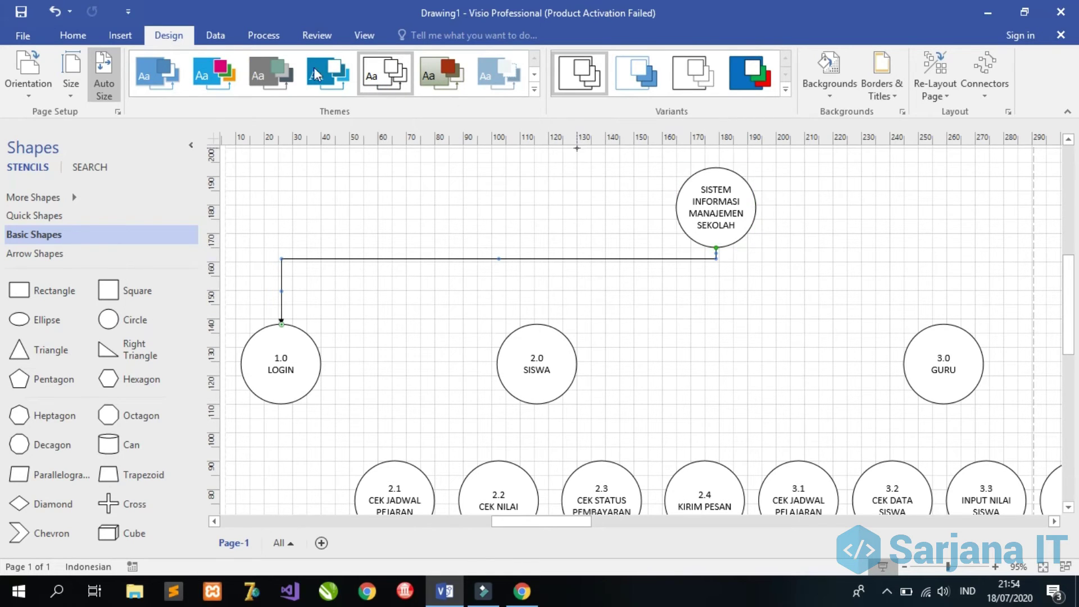
Draw a connector from the bottom of the SISTEM INFORMASI MANAJEMEN SEKOLAH circle to the top of the 3.0 GURU circle.
click(73, 35)
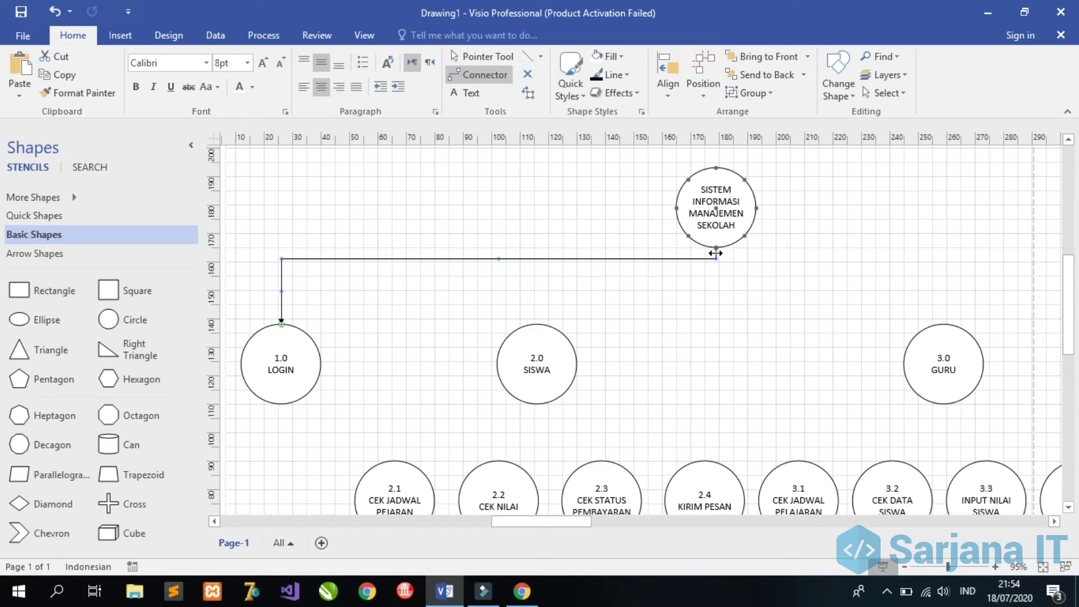
click(484, 56)
click(493, 187)
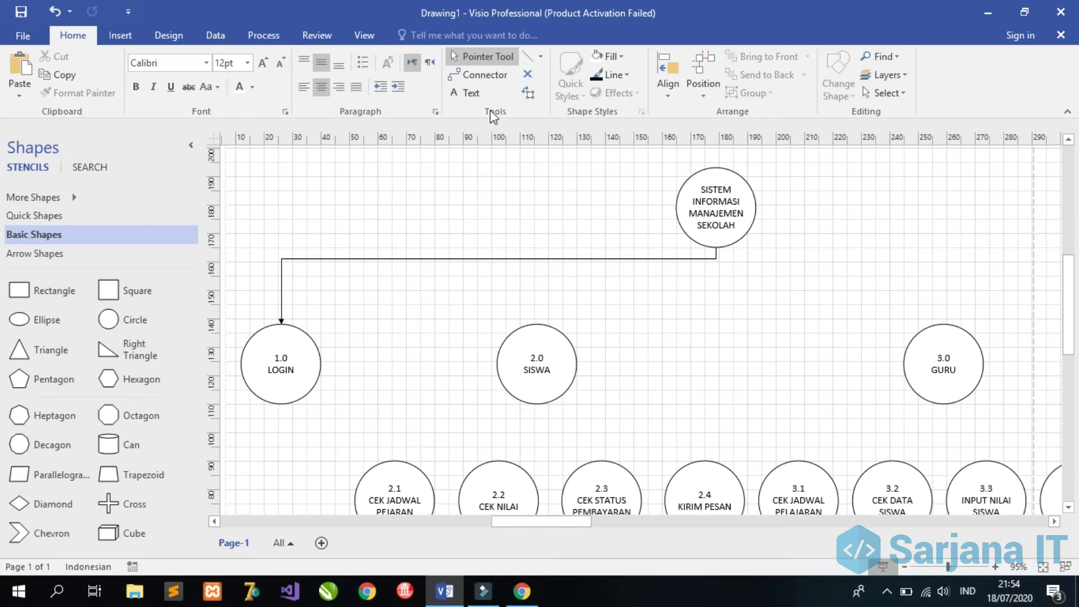
click(487, 76)
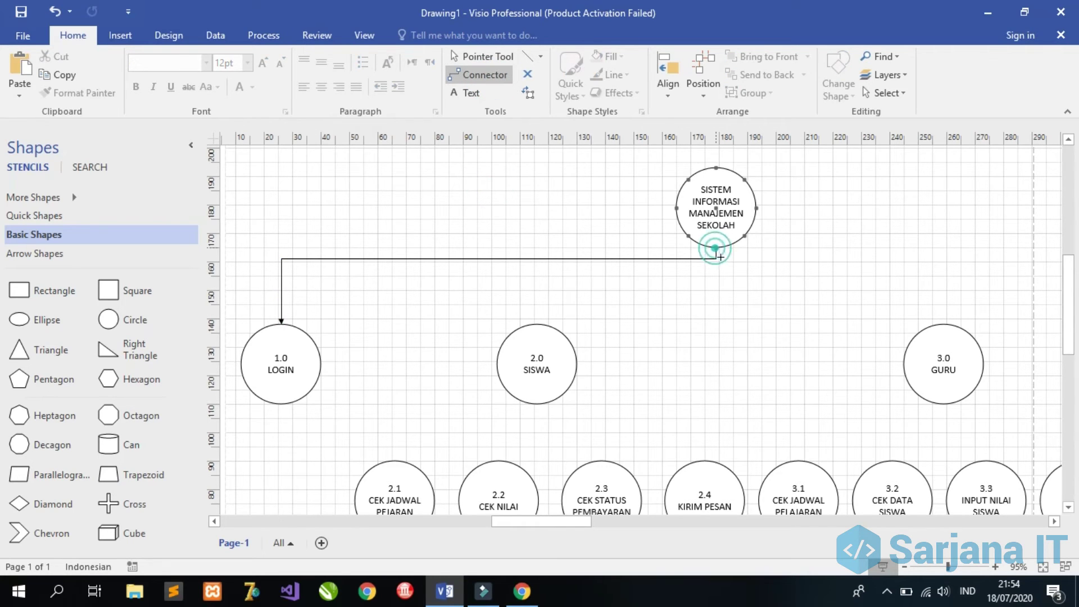
drag(715, 248, 944, 324)
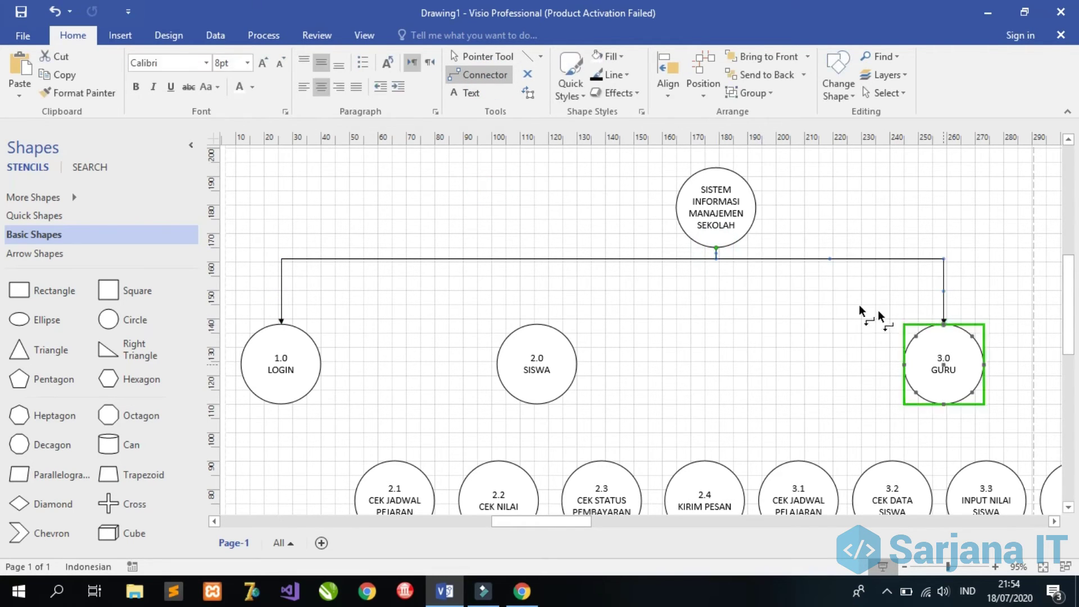
Try to draw a connector from below the SISTEM INFORMASI MANAJEMEN SEKOLAH circle to the 2.0 SISWA circle, and undo it.
click(462, 56)
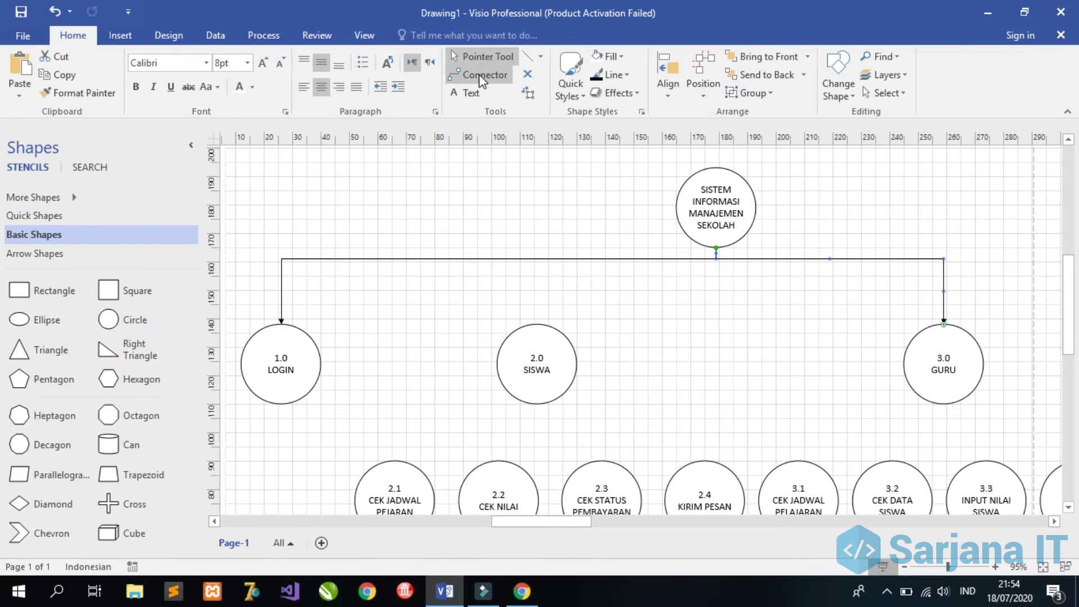
click(481, 81)
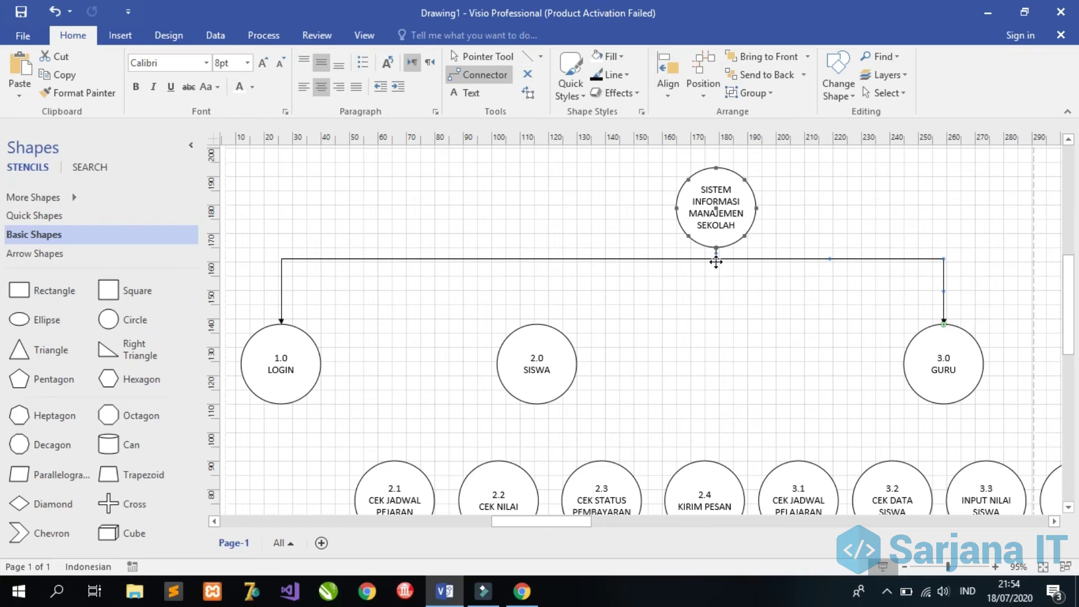
click(479, 55)
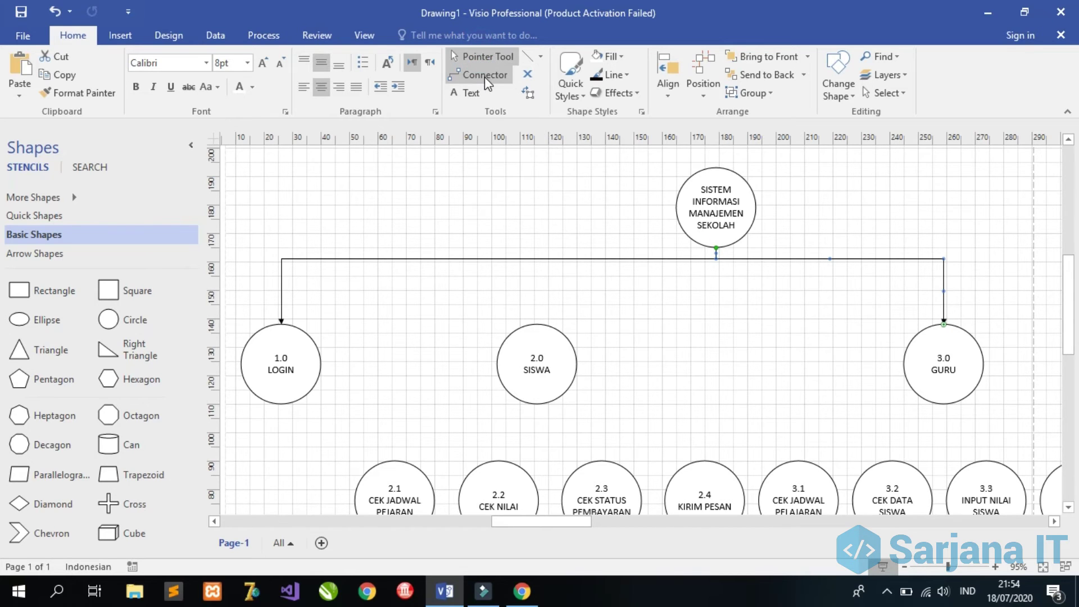
click(485, 76)
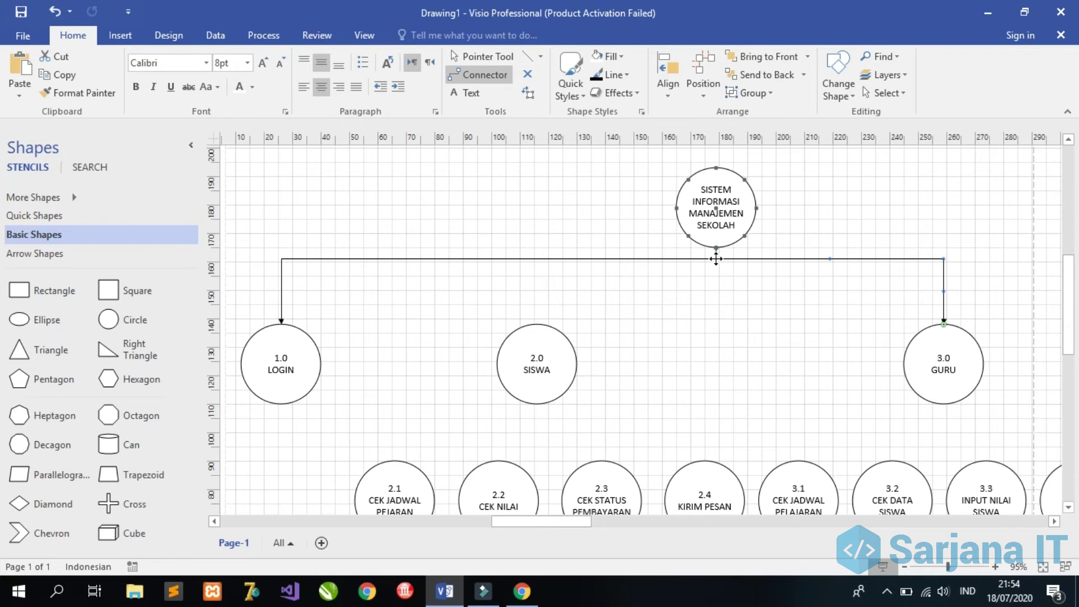
drag(717, 259, 736, 267)
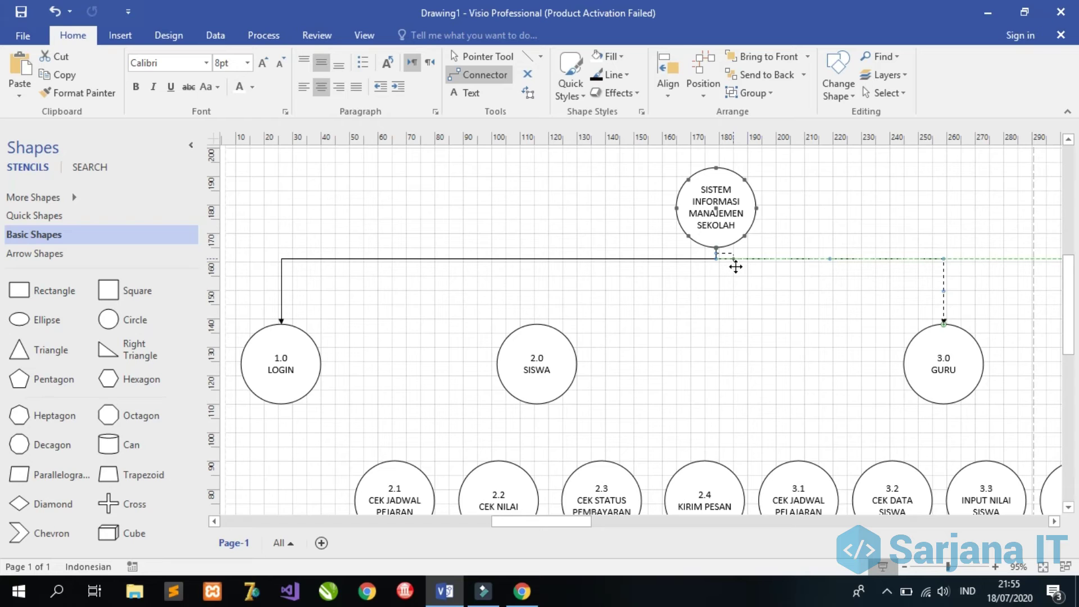
drag(736, 267, 534, 324)
key(ctrl+z)
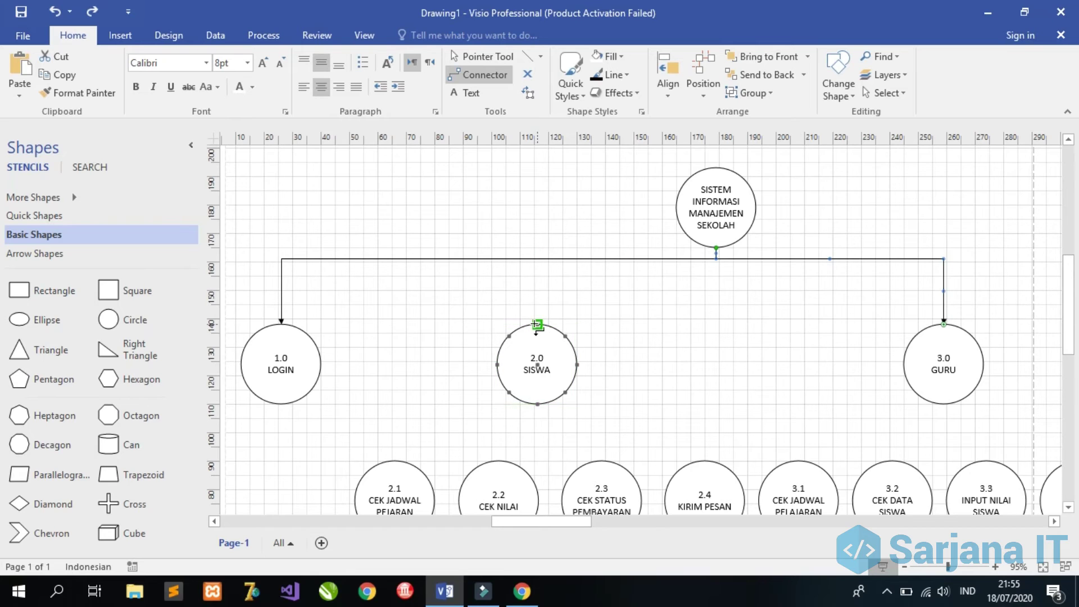
Draw a connector from the right side of the SISTEM INFORMASI MANAJEMEN SEKOLAH circle to the top of the 4.0 ADMIN circle.
click(482, 77)
drag(579, 523, 610, 524)
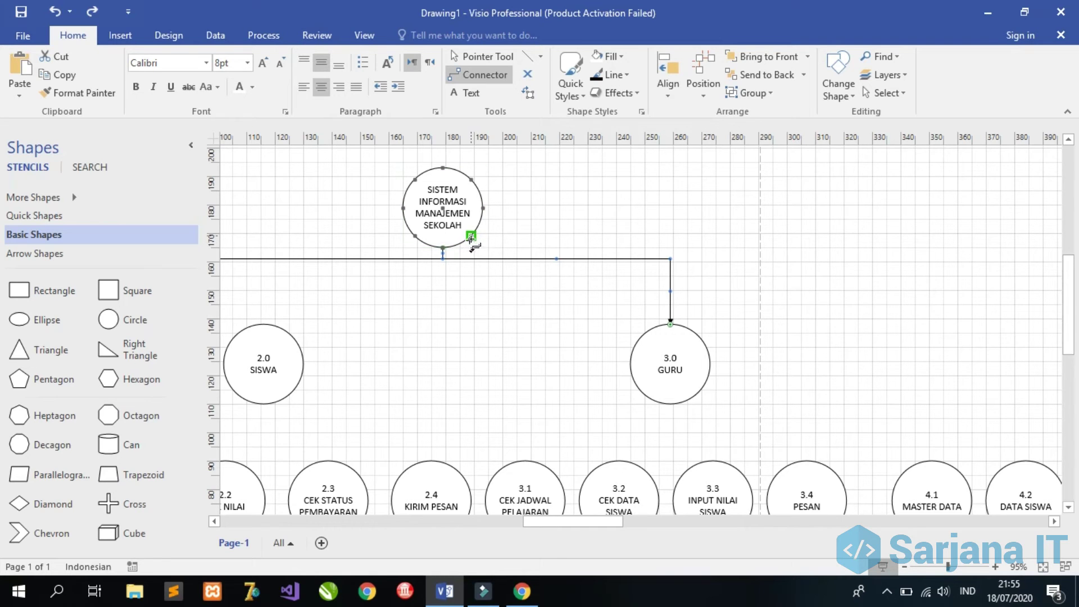
drag(484, 208, 974, 253)
drag(1059, 293, 967, 319)
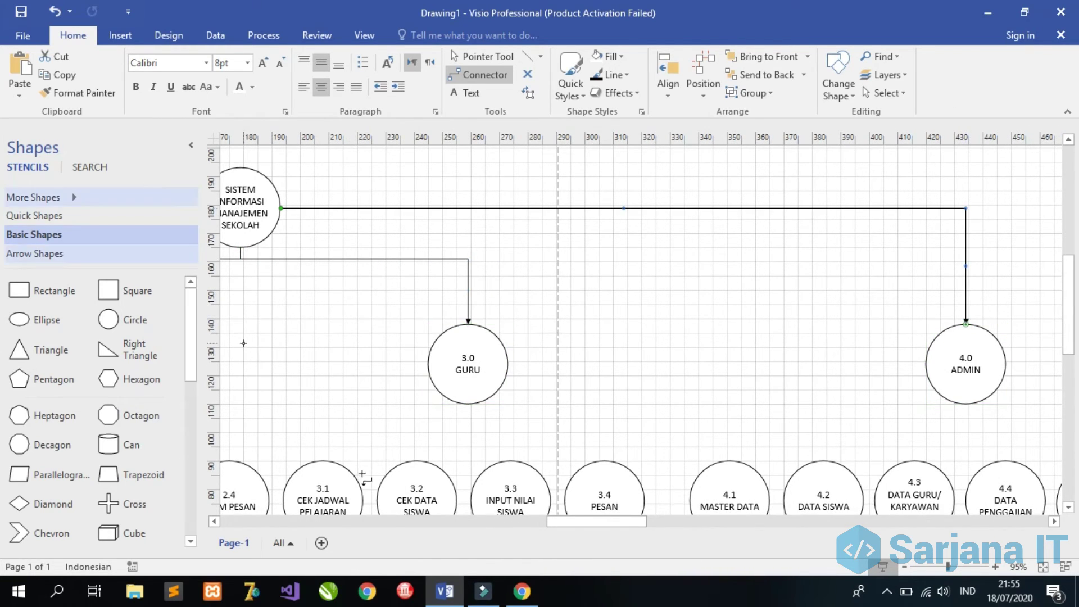
Reattach the start of the 1.0 LOGIN connector to the left side of the SISTEM INFORMASI MANAJEMEN SEKOLAH circle.
drag(567, 521, 489, 507)
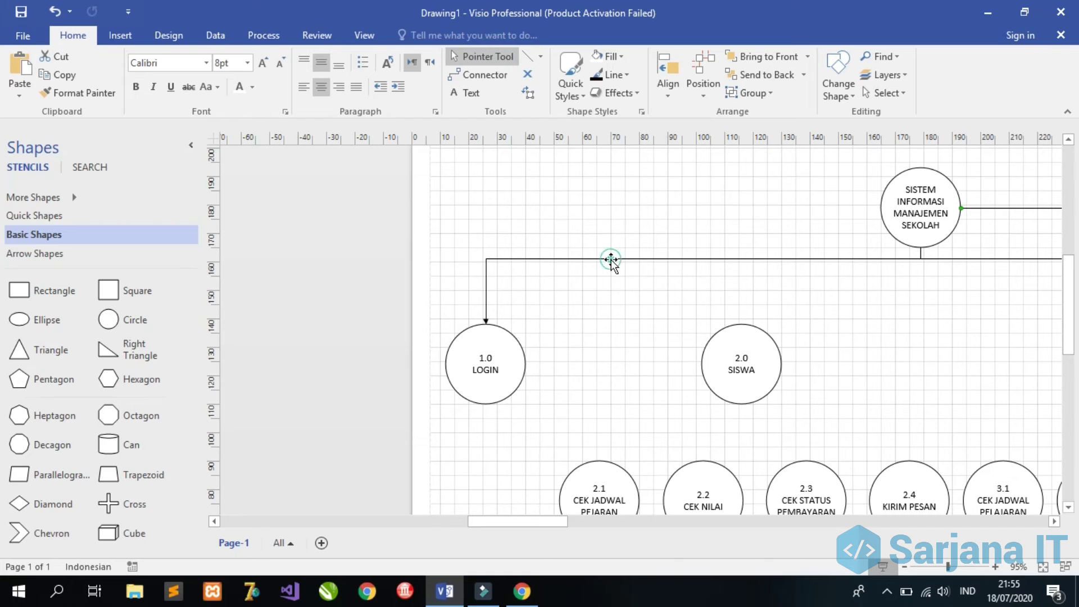
click(611, 259)
drag(918, 246, 874, 210)
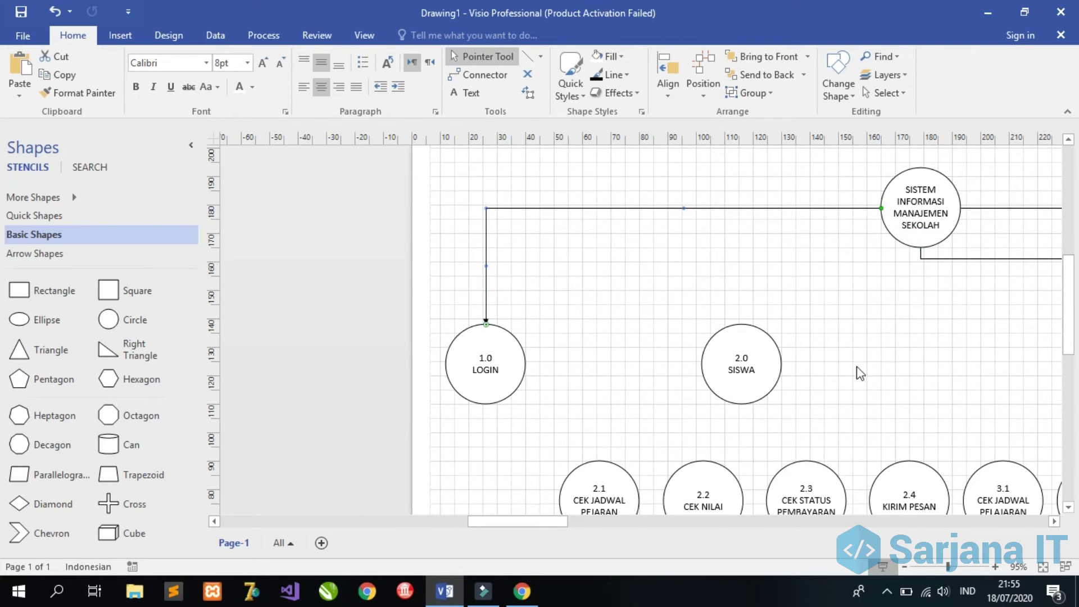
Draw a connector from the top circle to the 2.0 SISWA circle and move its start to the GURU connector's bend below the top circle.
click(947, 261)
click(498, 77)
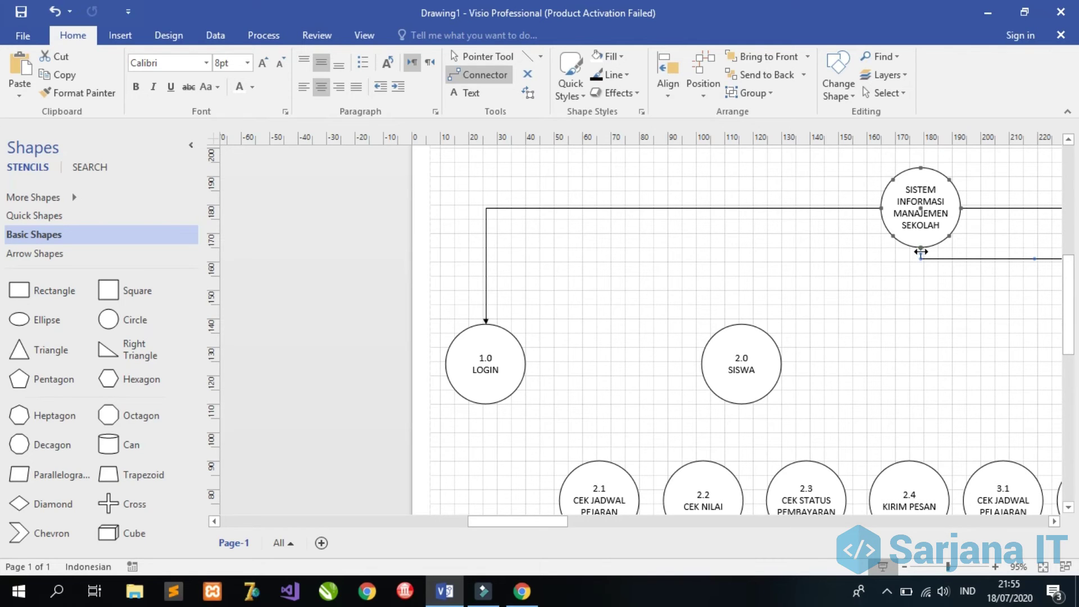
click(490, 78)
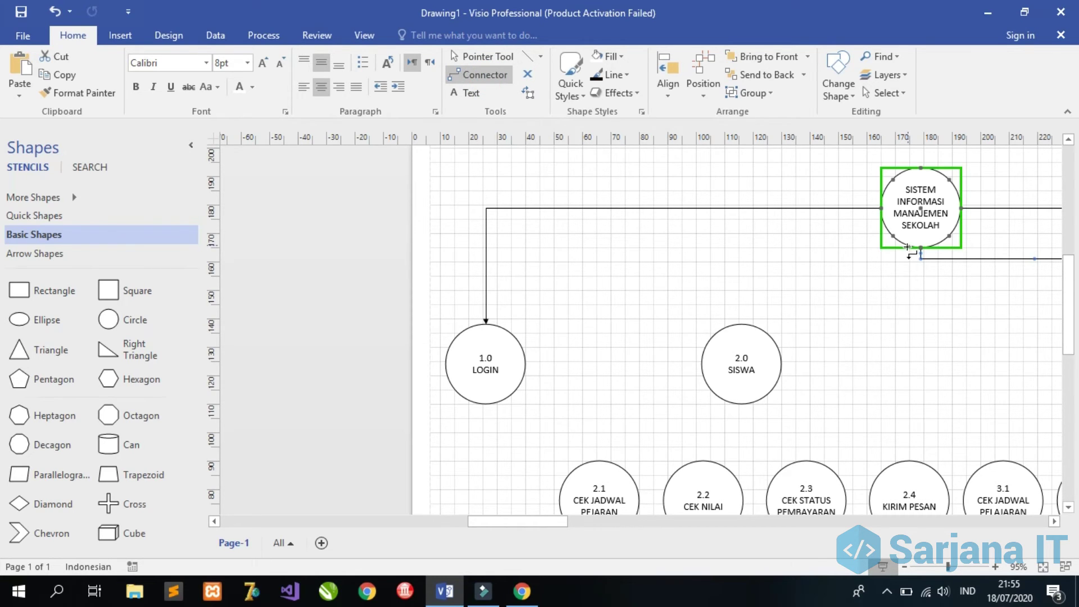
drag(908, 247, 742, 324)
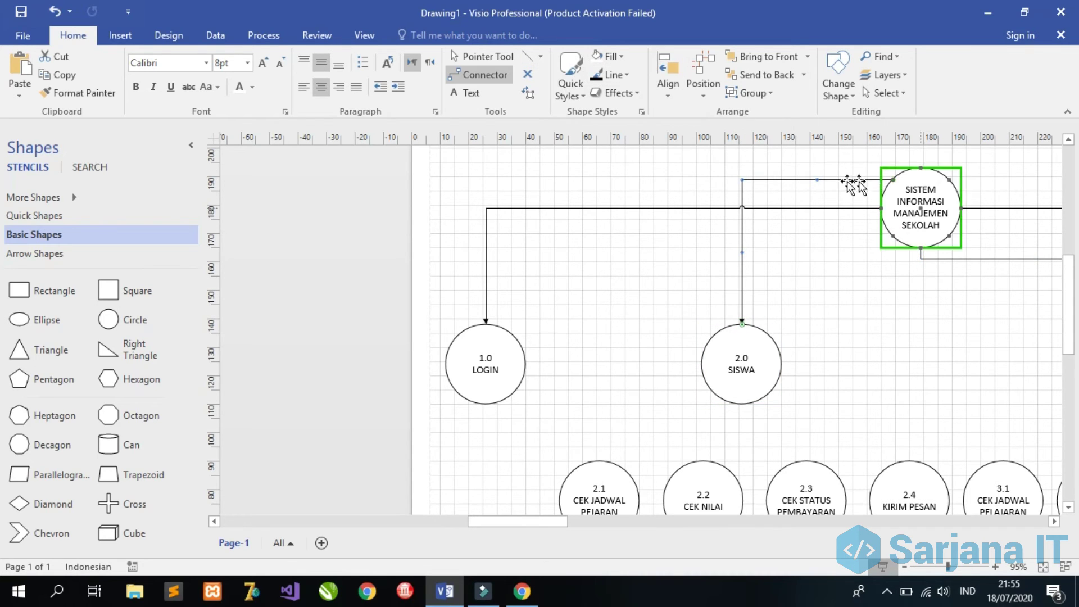
drag(818, 180, 921, 259)
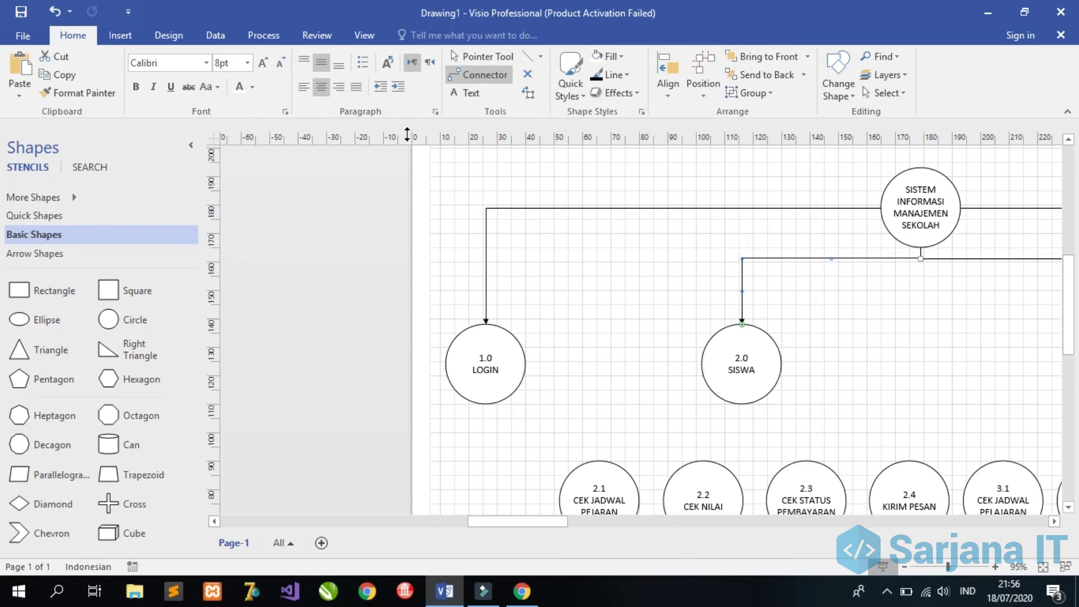
Draw a connector from the bottom of the 3.0 GURU circle to the top of the 3.1 CEK JADWAL PELAJARAN circle.
drag(562, 520, 618, 524)
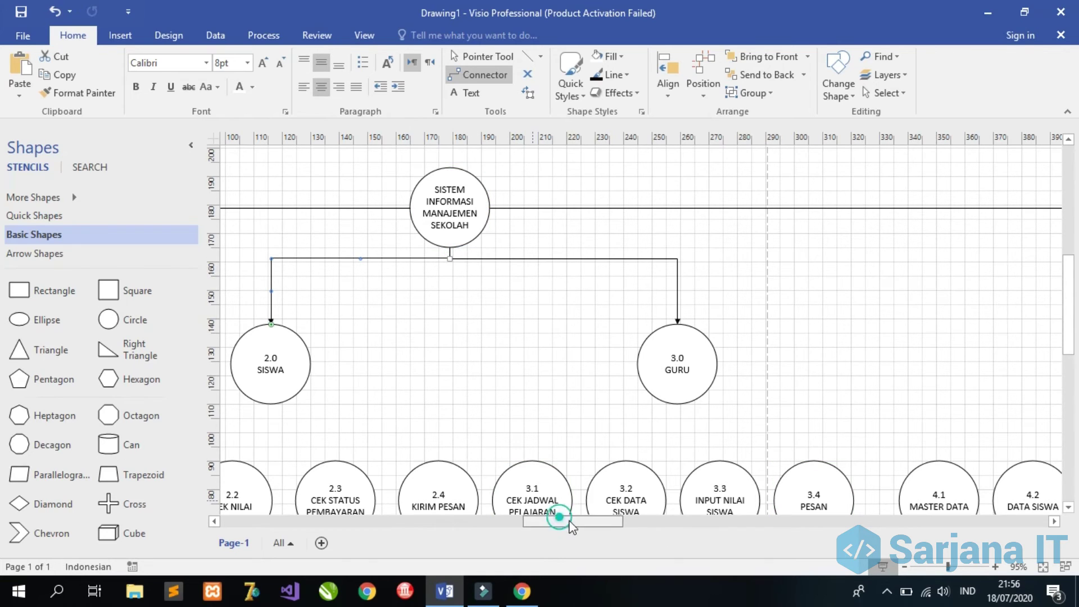
drag(562, 521, 594, 523)
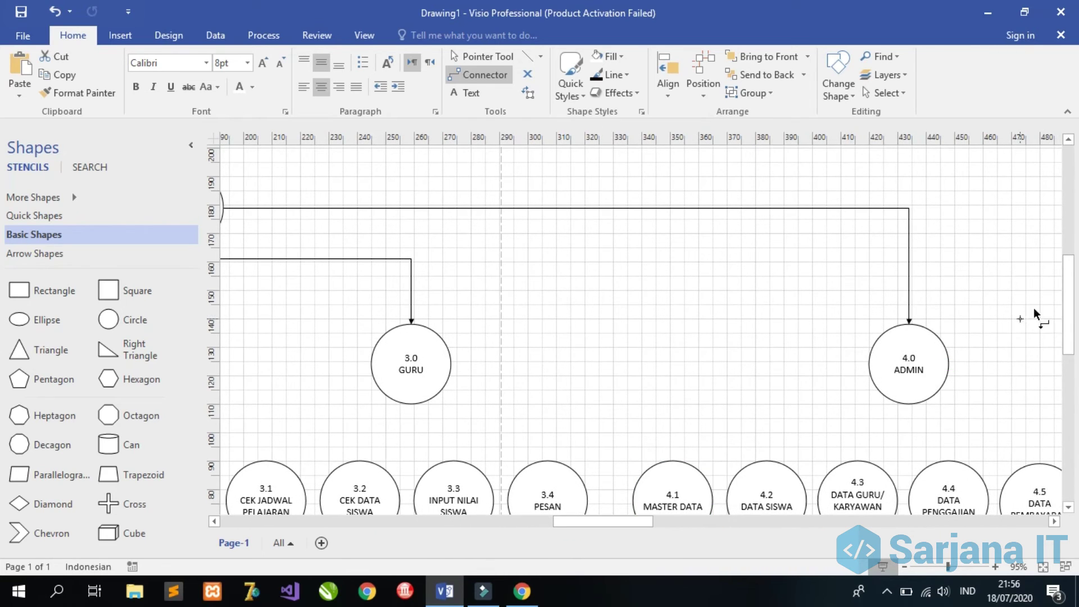
drag(1071, 296, 1071, 321)
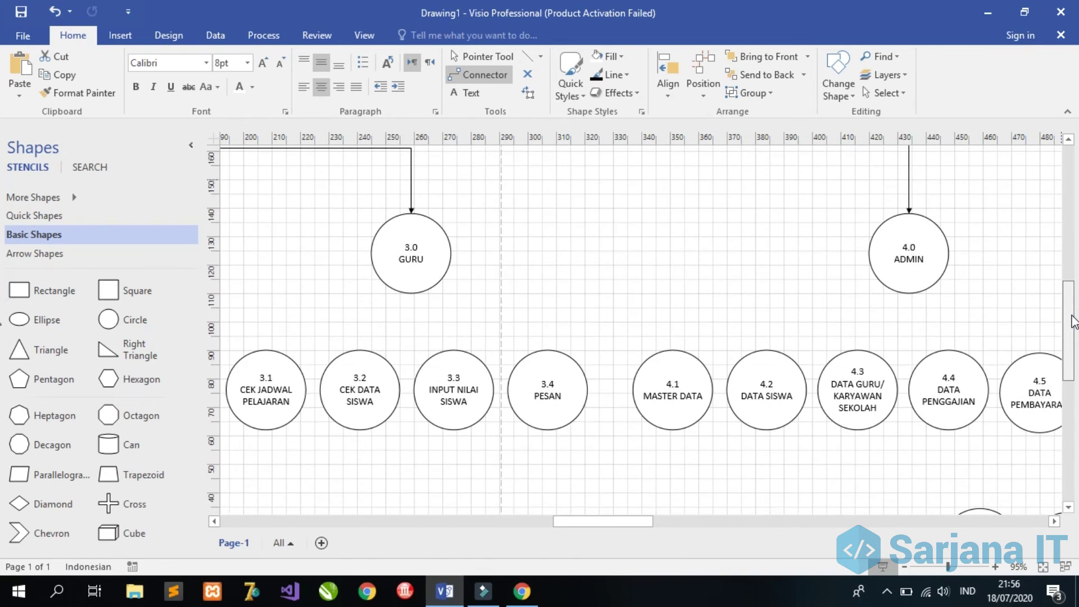
drag(631, 522, 600, 525)
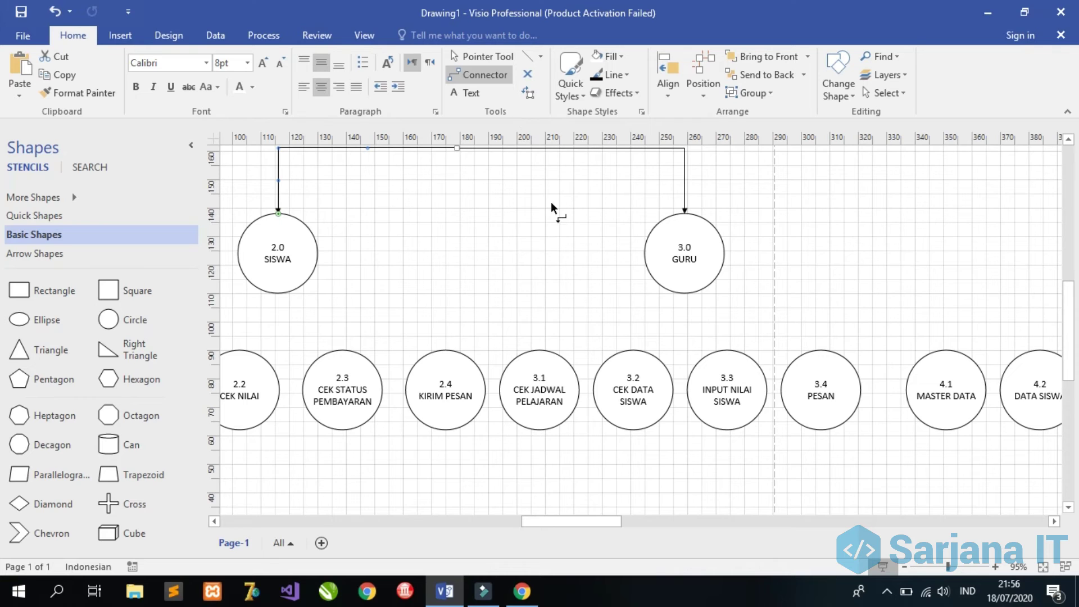
drag(684, 295, 540, 350)
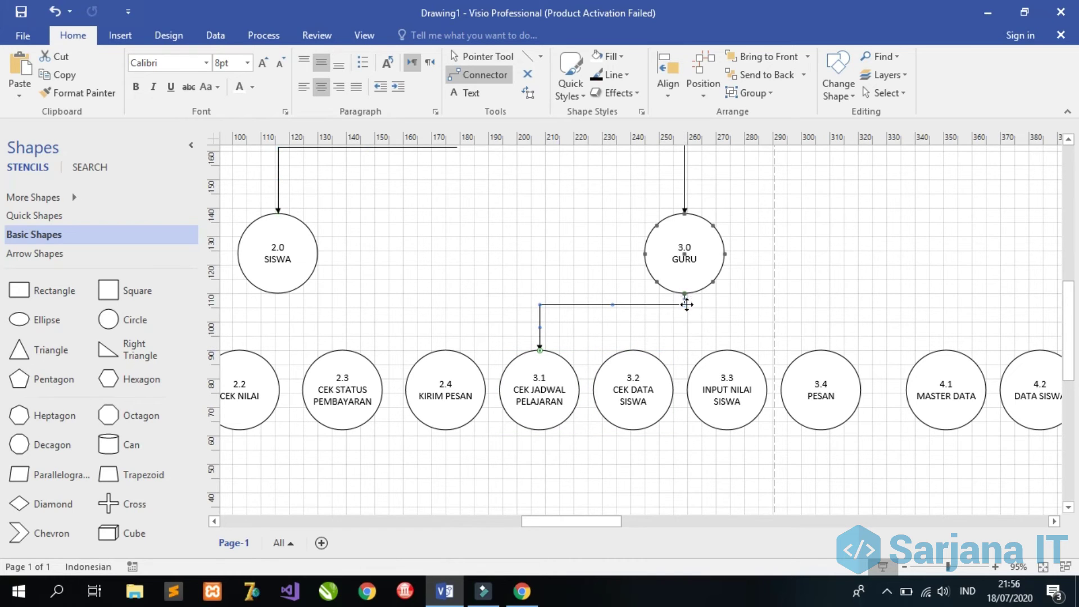
Connect the 2.0 SISWA circle's bottom to 2.2 CEK NILAI and its lower-left point to 2.1 CEK JADWAL PEJARAN.
click(491, 74)
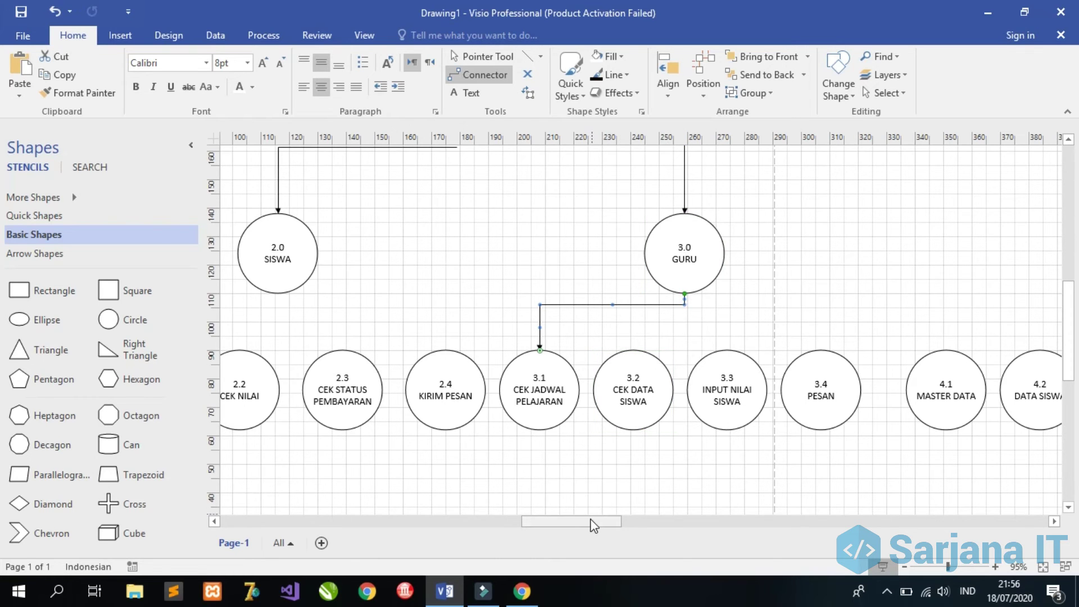
drag(590, 519, 534, 511)
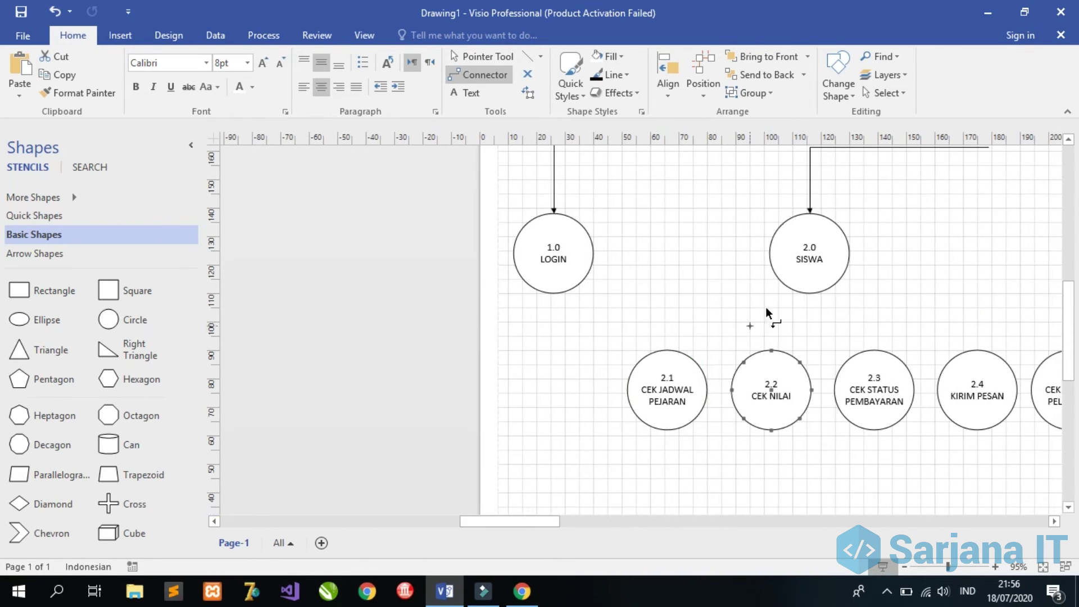
drag(810, 293, 778, 307)
drag(771, 346, 771, 349)
drag(782, 282, 667, 350)
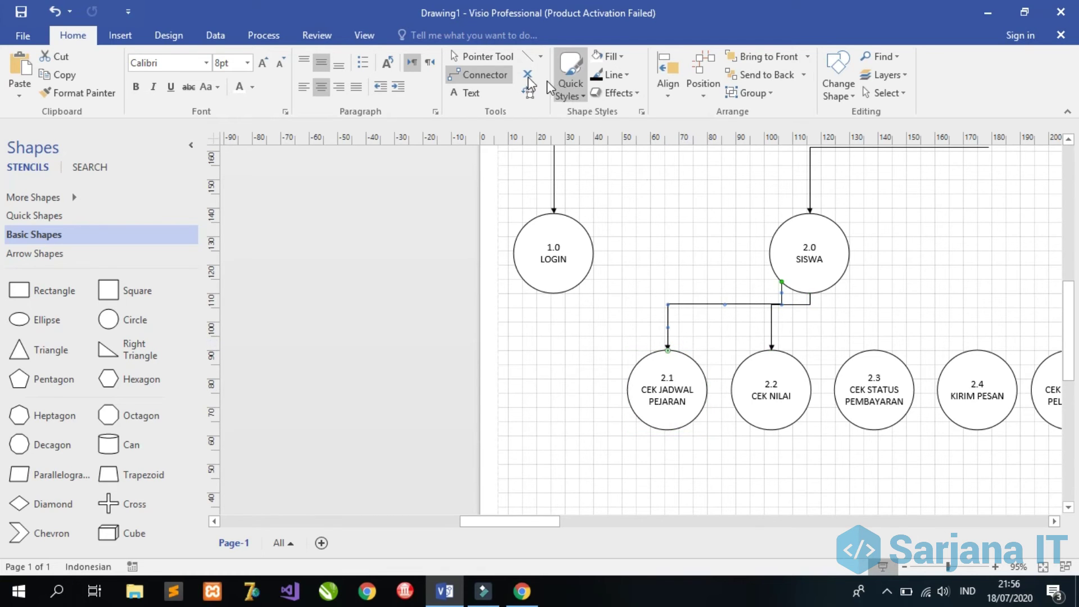
Draw a connector from the lower-right point of the 2.0 SISWA circle to the top of the 2.4 KIRIM PESAN circle.
click(482, 56)
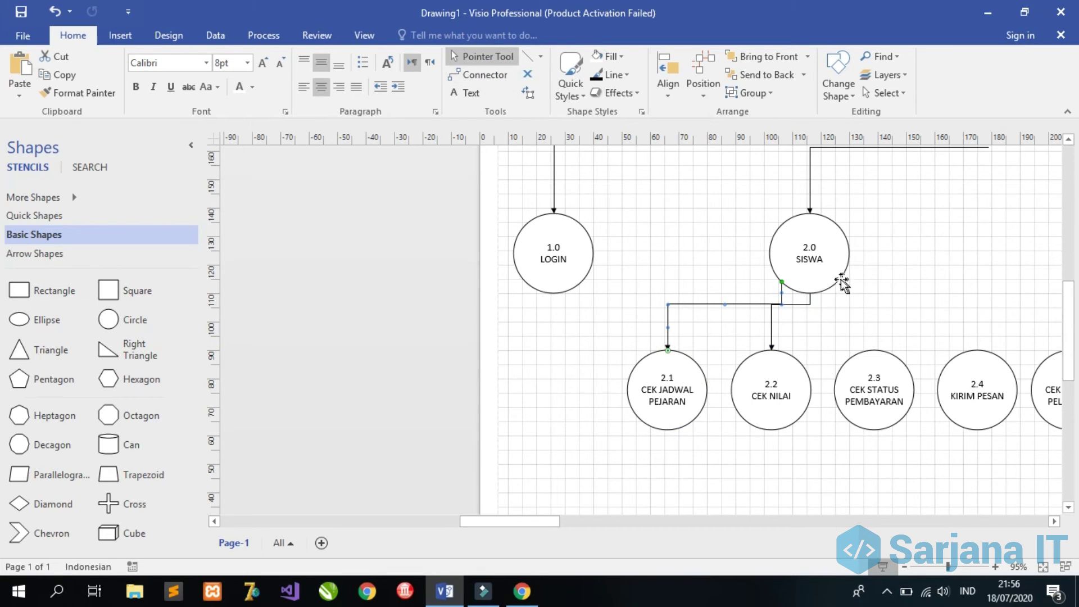
click(485, 75)
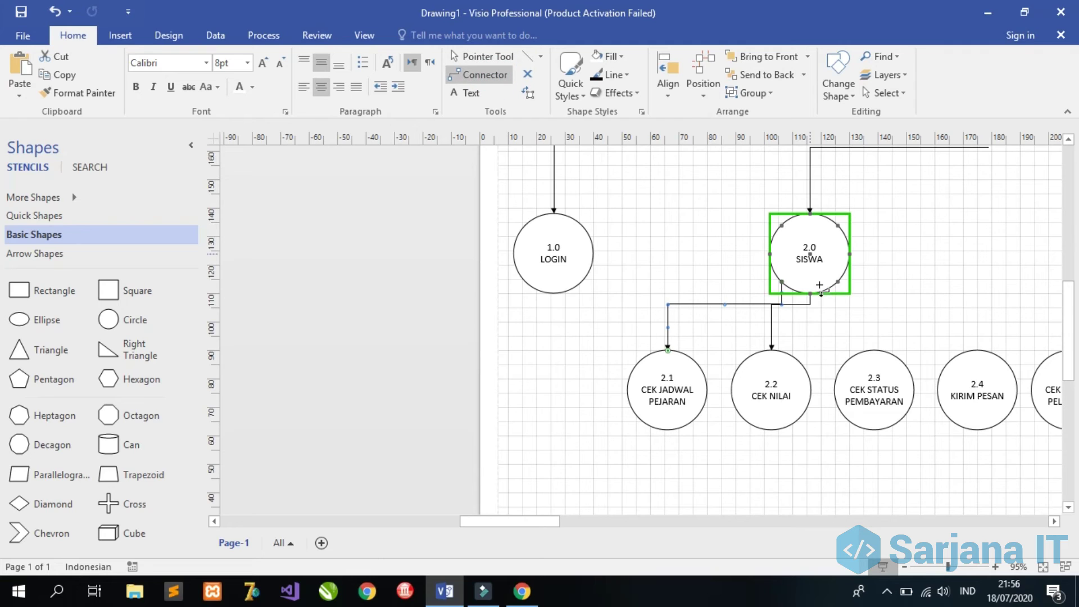
drag(837, 282, 978, 351)
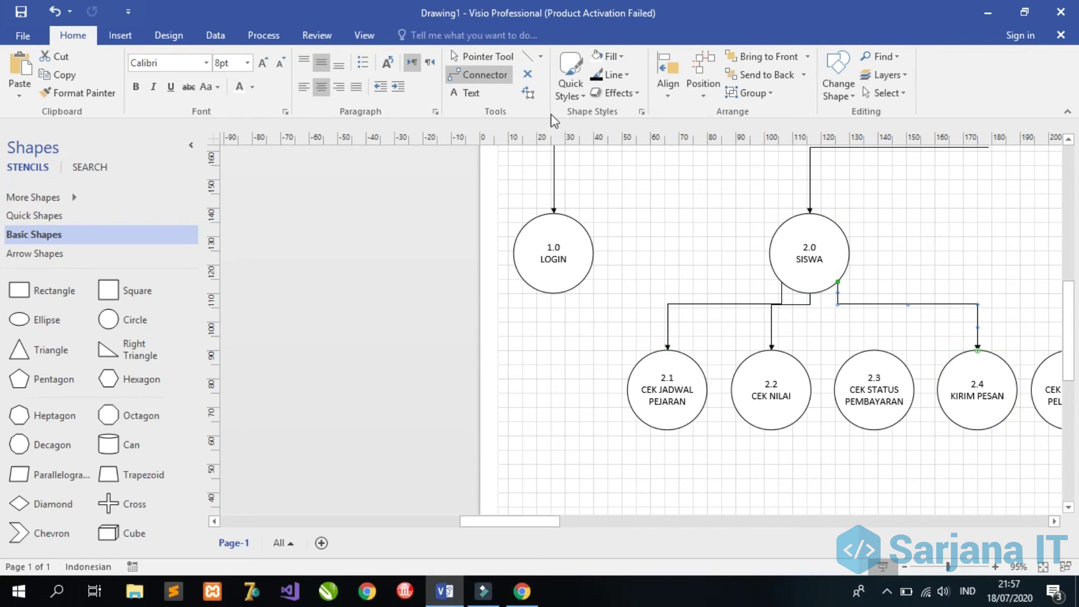
Connect the bottom of the 2.0 SISWA circle to the top of 2.3 CEK STATUS PEMBAYARAN and raise its horizontal segment level with the neighbouring connectors.
click(494, 78)
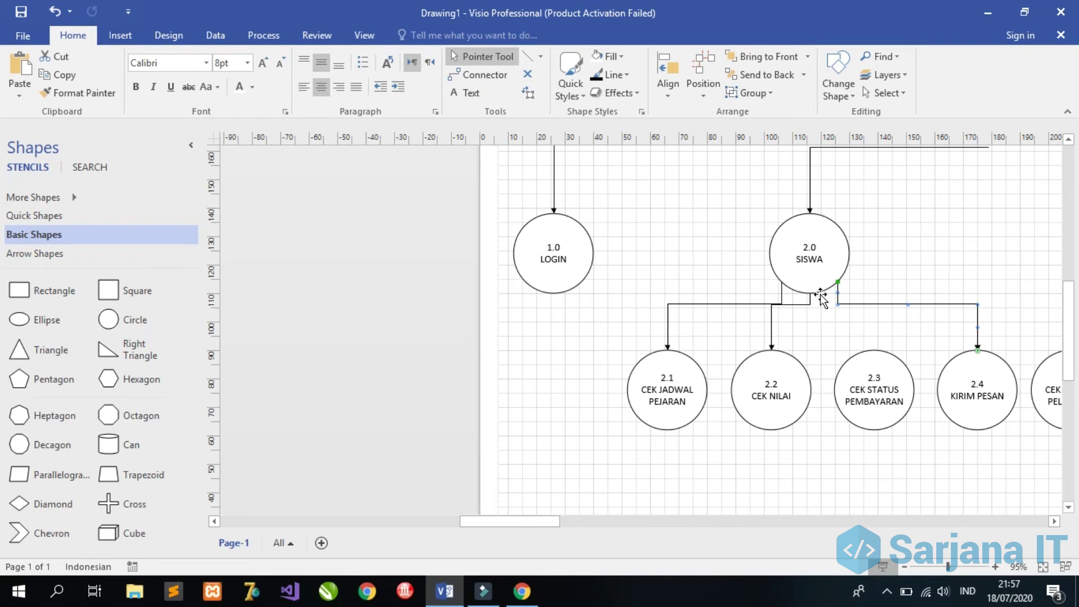
click(484, 75)
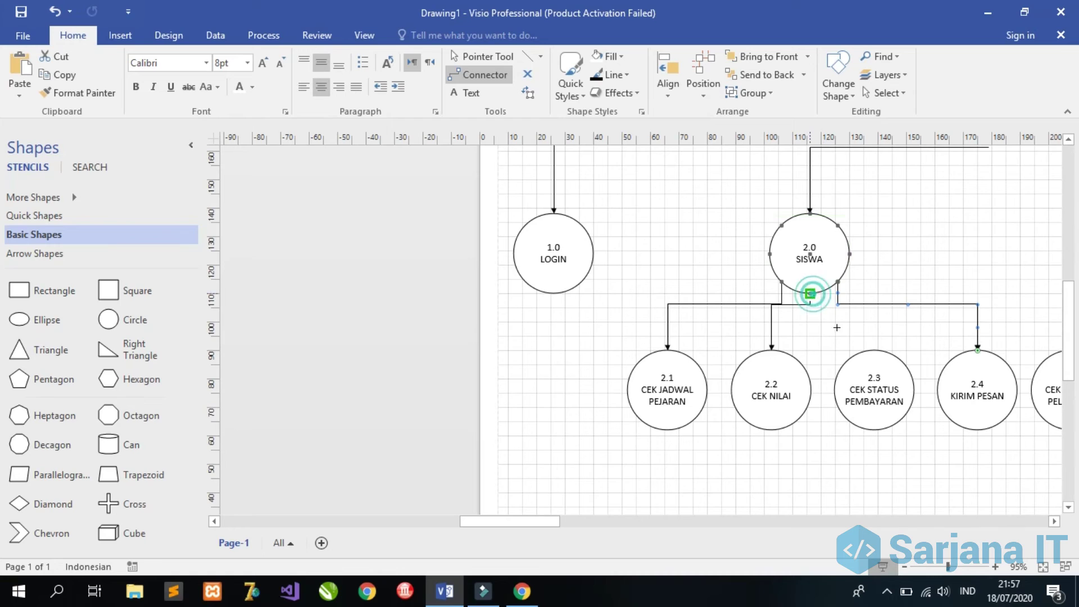
drag(810, 293, 872, 349)
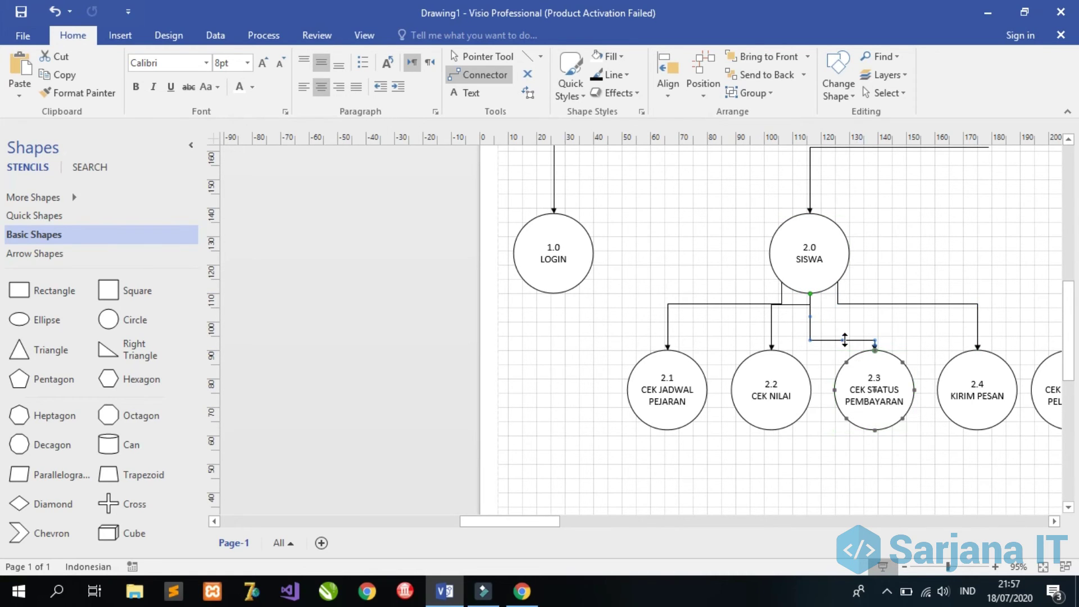
drag(843, 339, 846, 304)
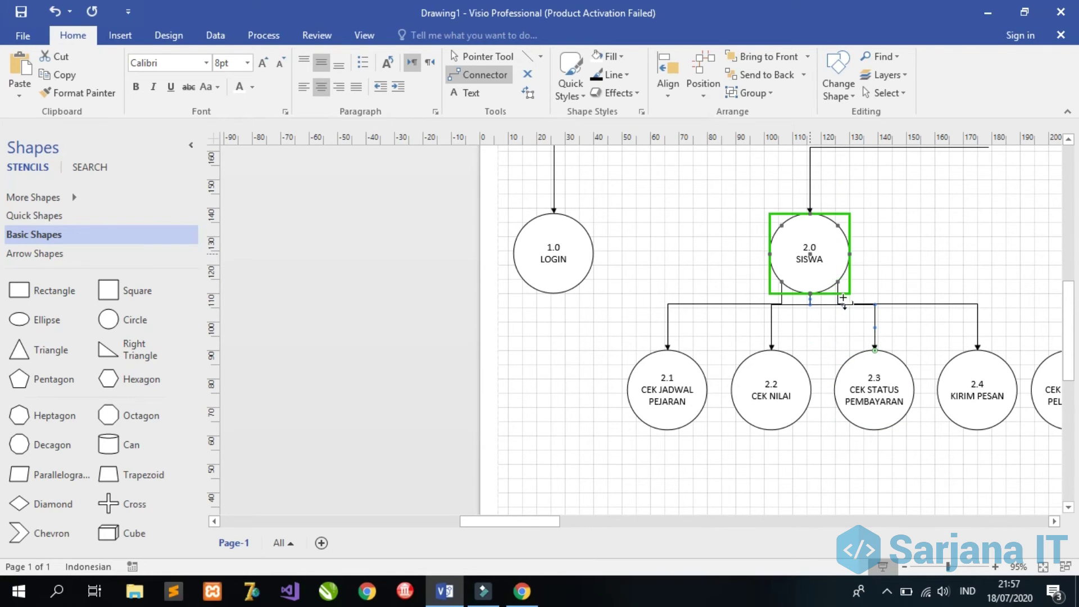
Move the starts of the 2.4 KIRIM PESAN and 2.1 CEK JADWAL PEJARAN connectors to the bottom point of the 2.0 SISWA circle.
click(490, 59)
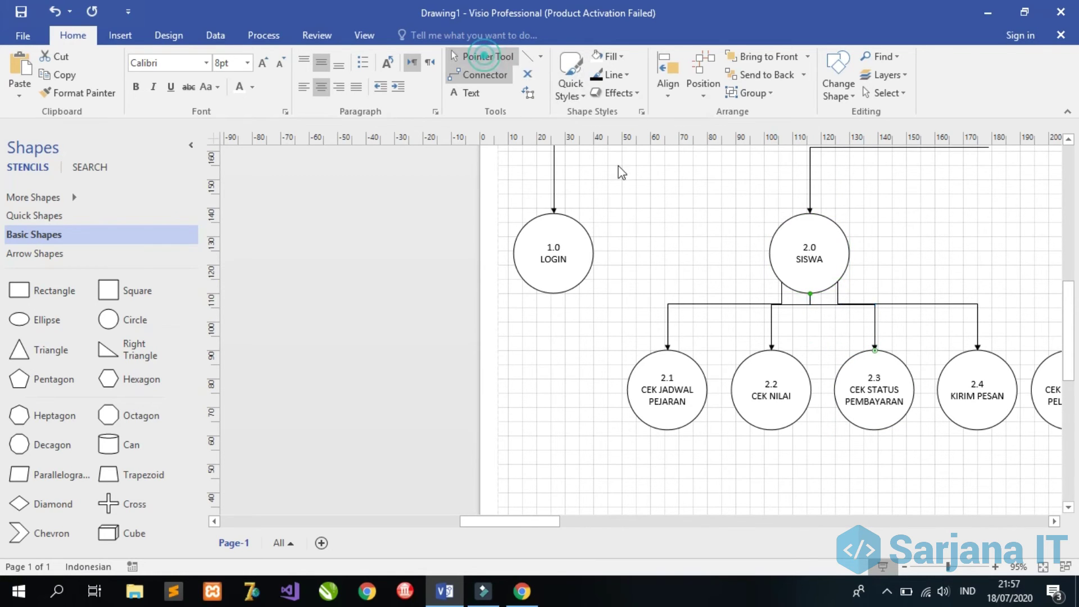
click(839, 294)
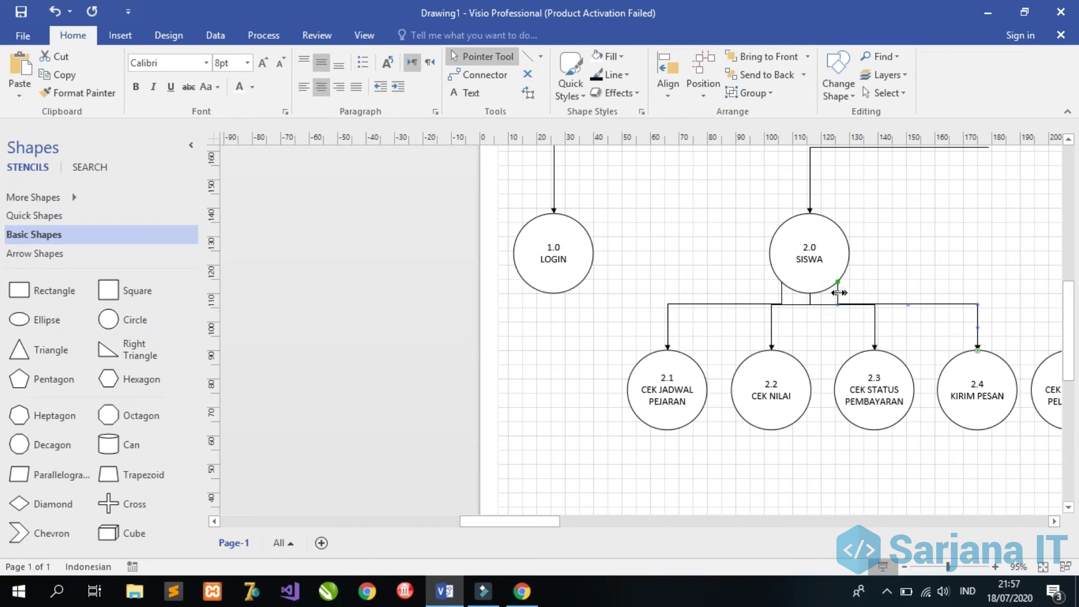
drag(839, 293, 810, 294)
click(781, 292)
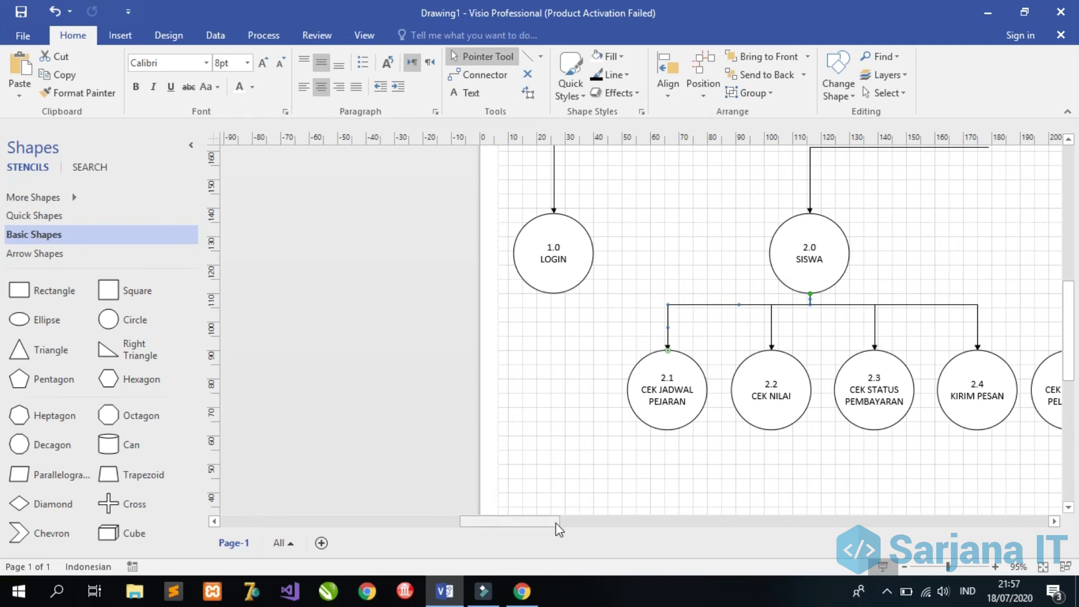
Draw a connector from the bottom of the 3.0 GURU circle to the top of the 3.4 PESAN circle.
drag(556, 522, 628, 533)
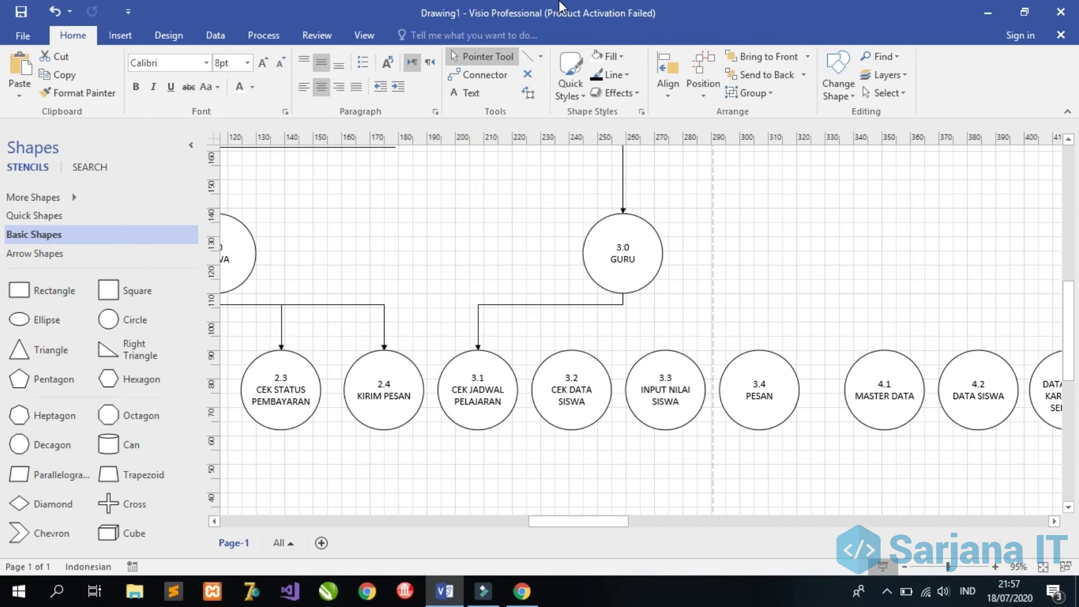
click(482, 75)
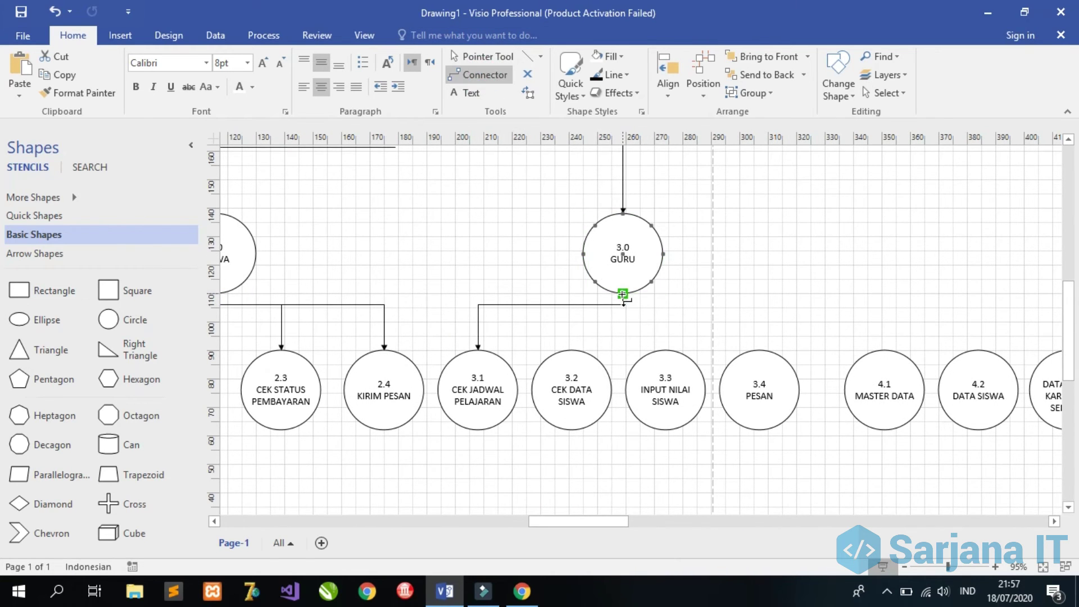
drag(623, 293, 760, 351)
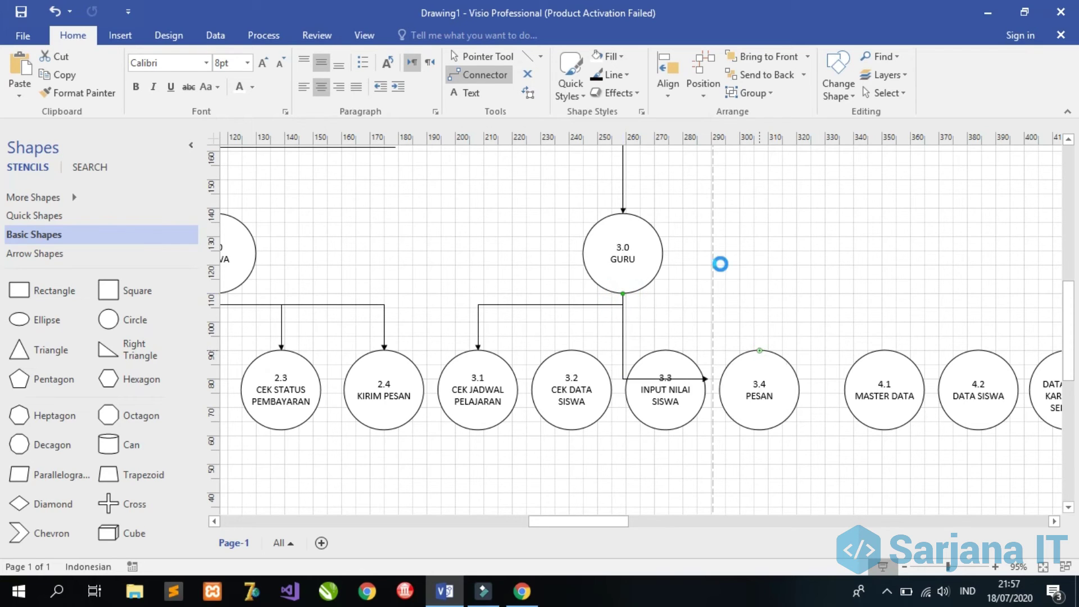
Connect the 3.0 GURU circle's lower-right point to 3.3 INPUT NILAI SISWA and its lower-left point to 3.2 CEK DATA SISWA.
click(495, 76)
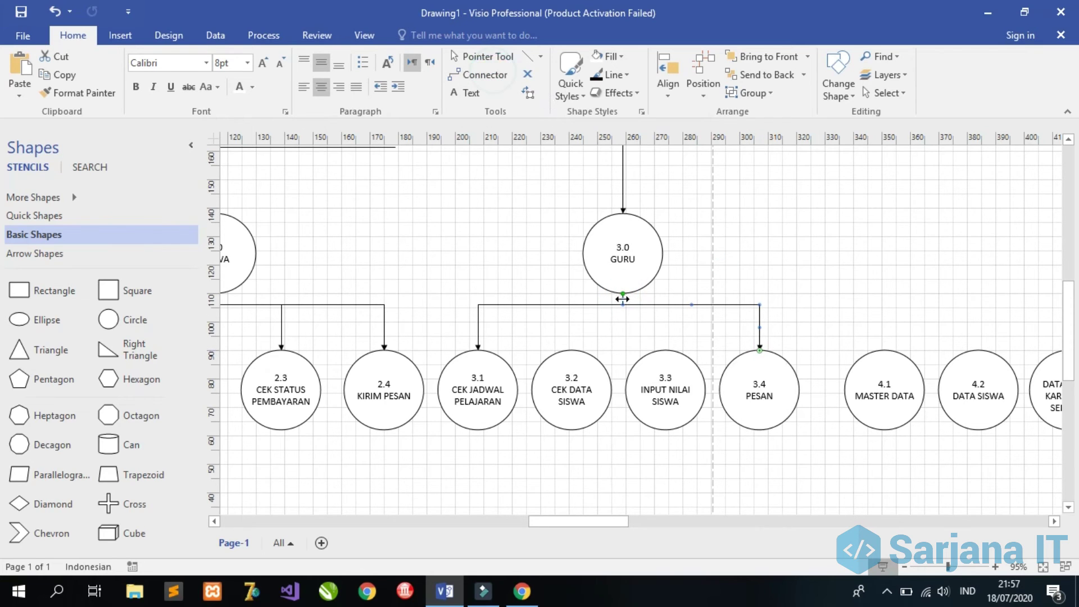
click(488, 75)
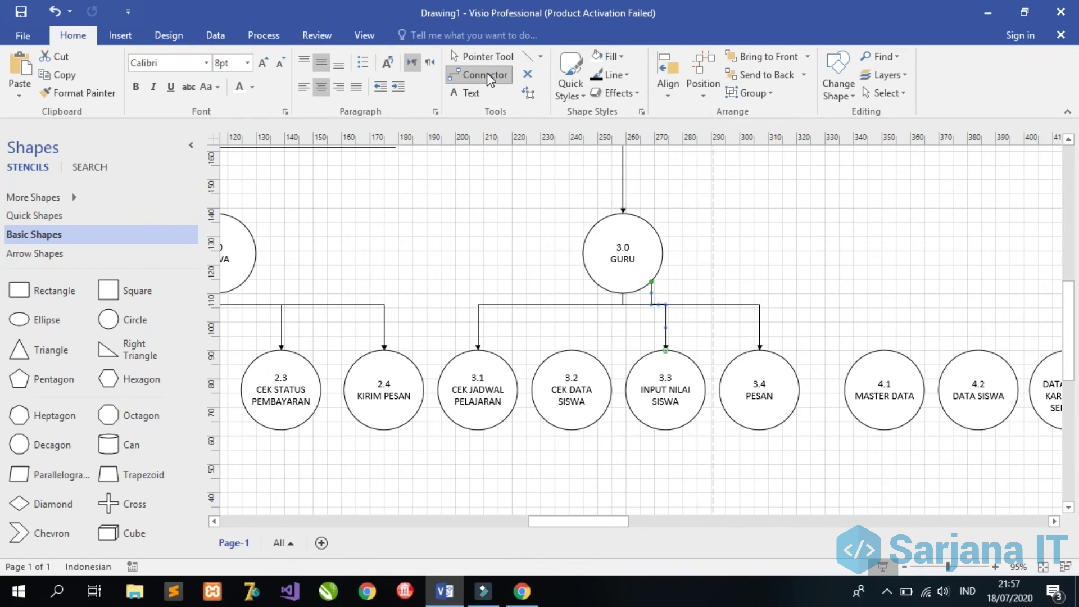
drag(596, 282, 572, 349)
Move the starts of the 3.2 CEK DATA SISWA and 3.3 INPUT NILAI SISWA connectors onto the shared line below the 3.0 GURU circle's bottom.
click(487, 57)
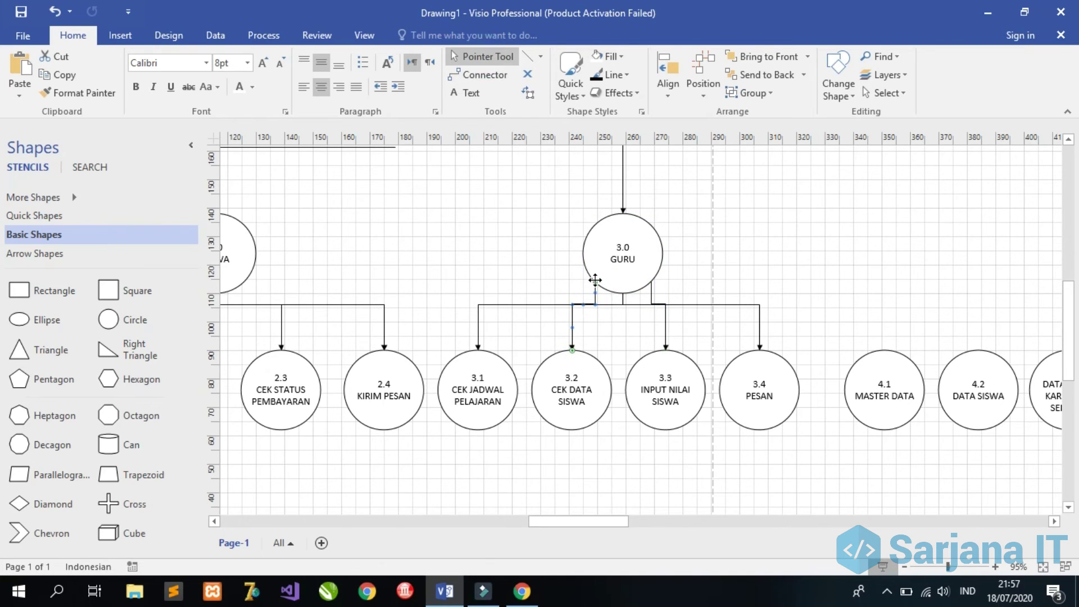
click(595, 279)
drag(616, 294, 651, 282)
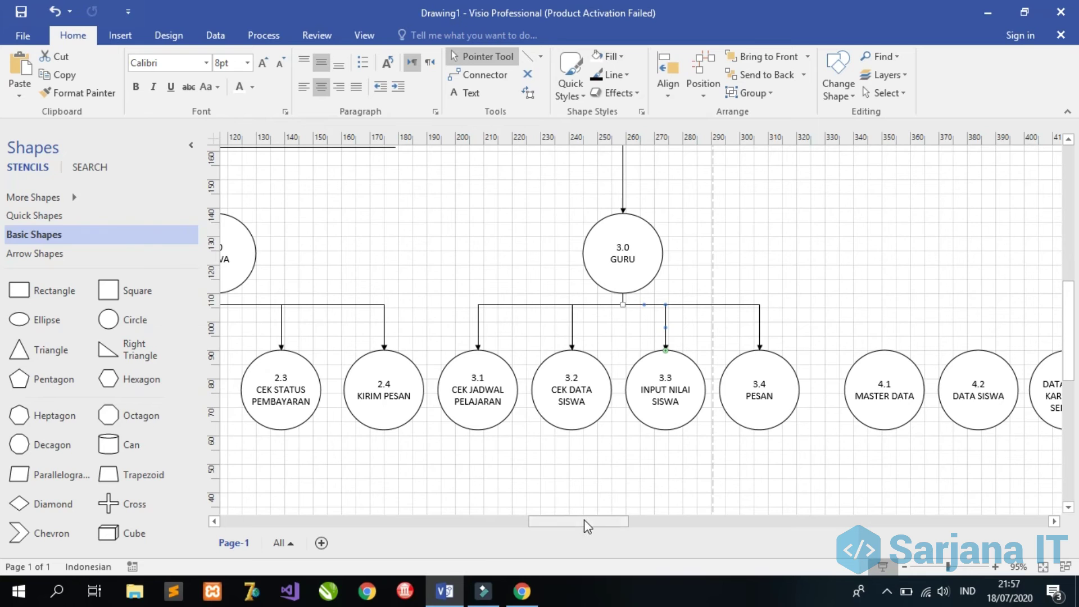
Draw a connector from the bottom of the 4.0 ADMIN circle to the top of the 4.1 MASTER DATA circle.
drag(586, 522, 652, 522)
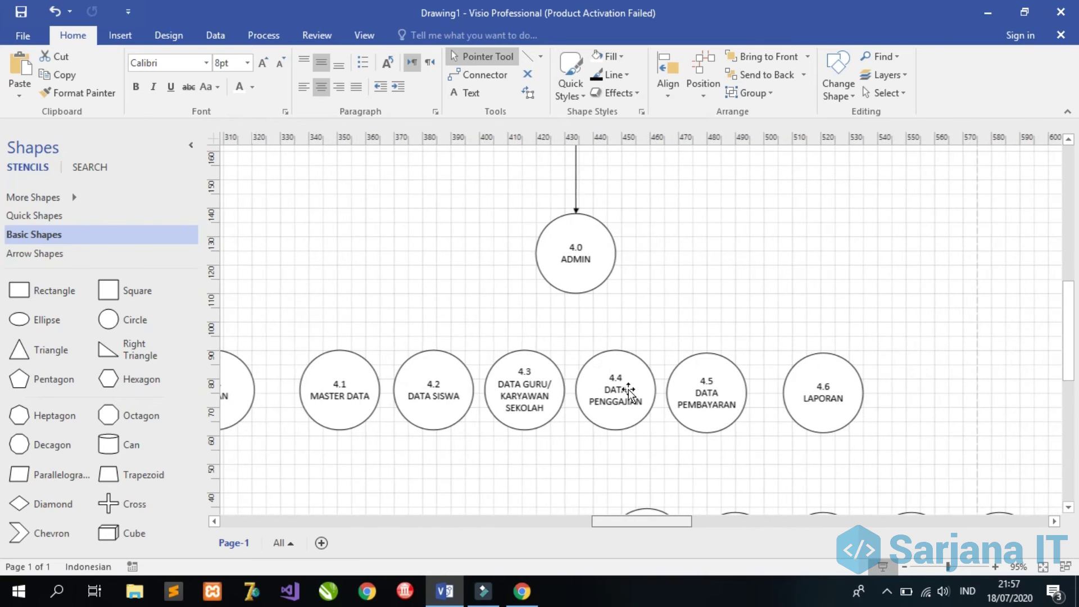
click(483, 77)
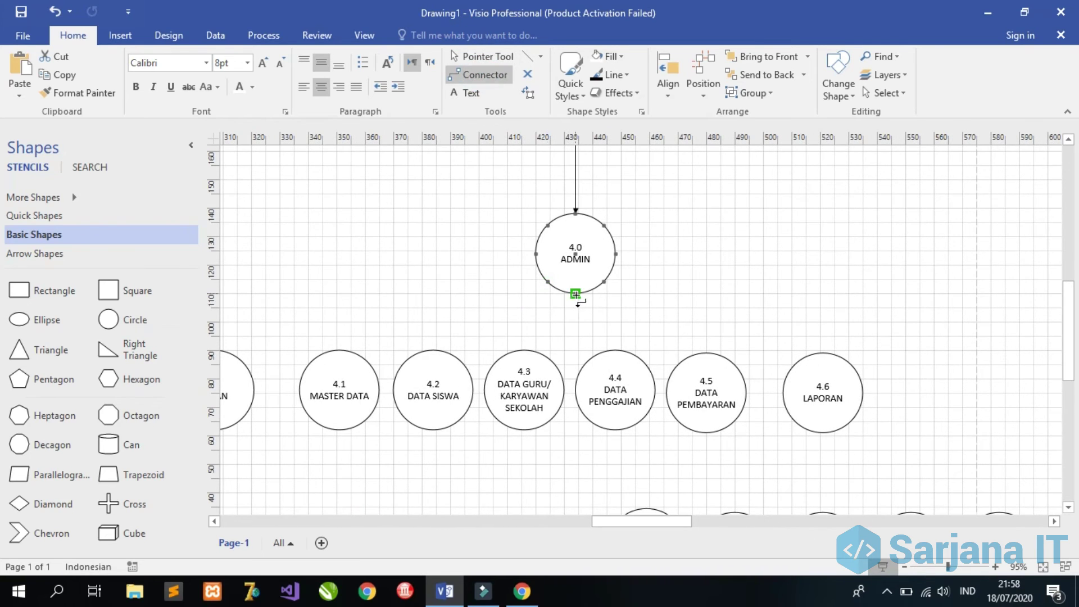
drag(576, 295, 340, 350)
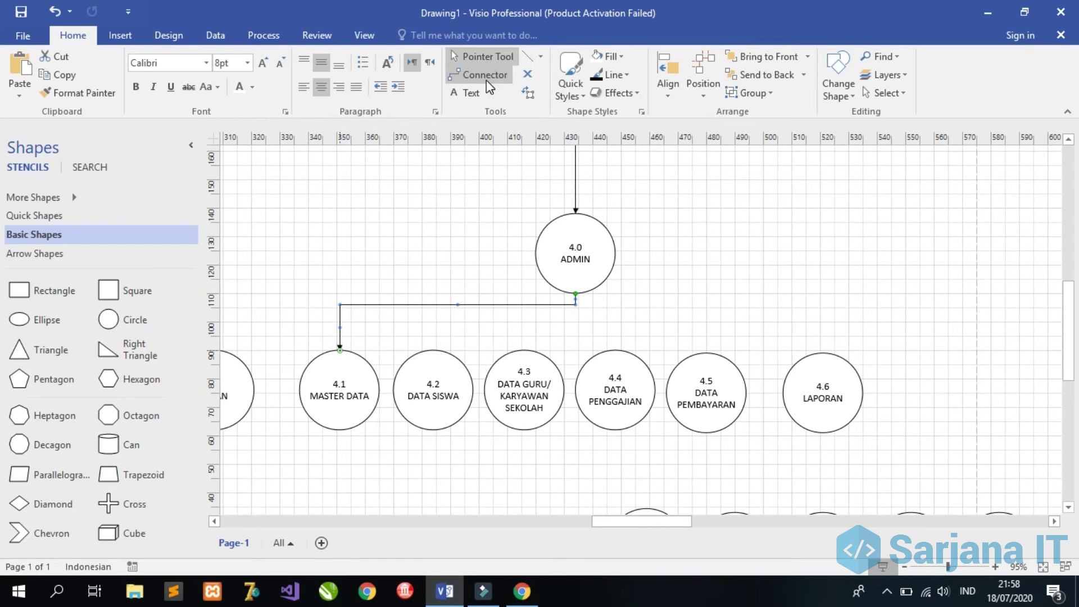
Draw a connector from the 4.0 ADMIN circle to the top of 4.6 LAPORAN and move its start to the ADMIN circle's bottom point.
click(487, 75)
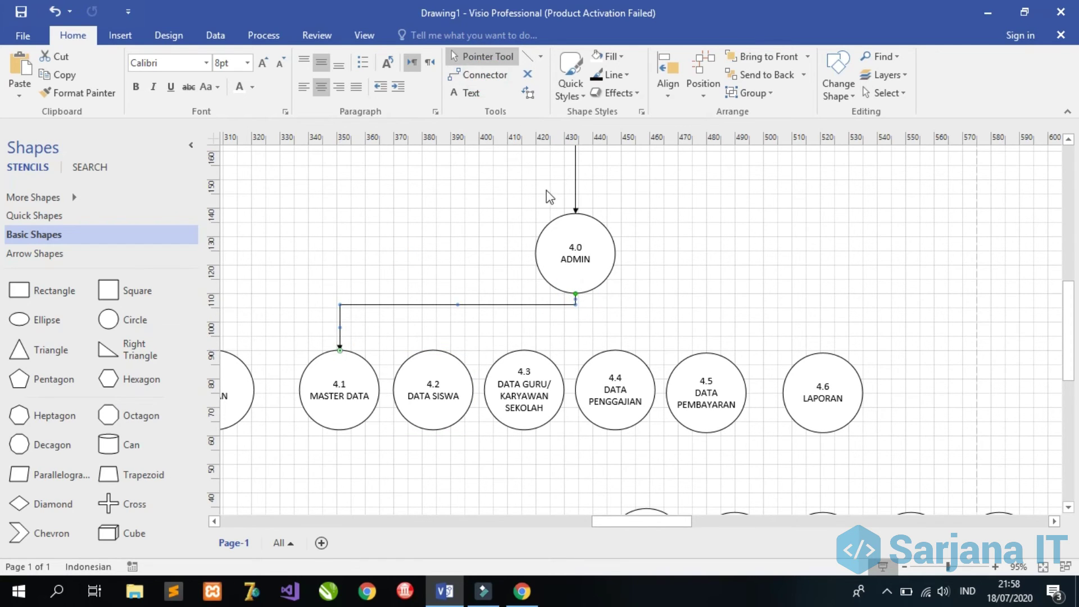
click(485, 74)
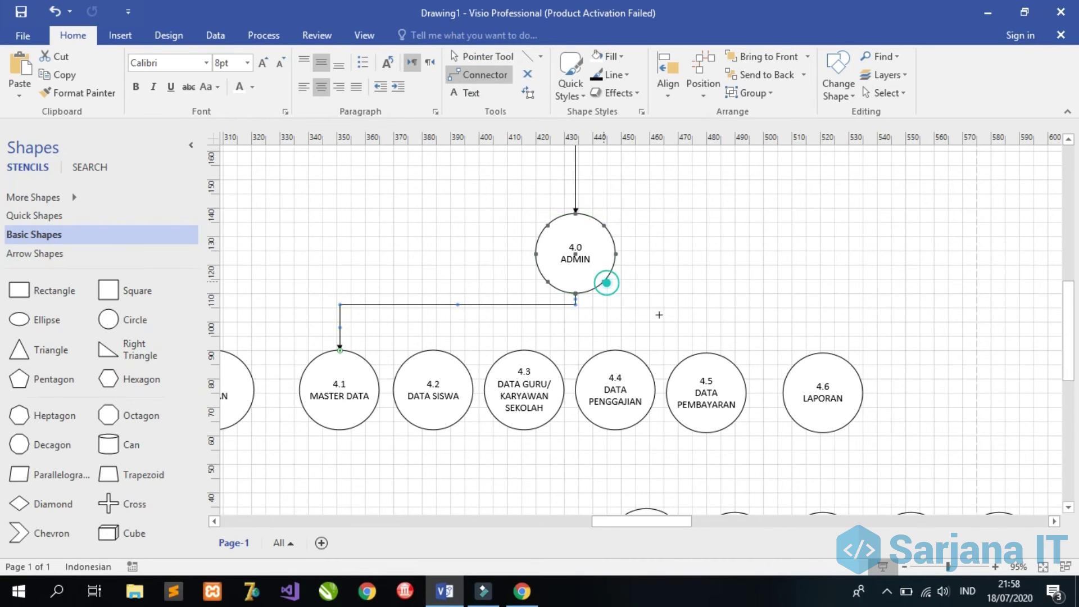
drag(604, 281, 824, 353)
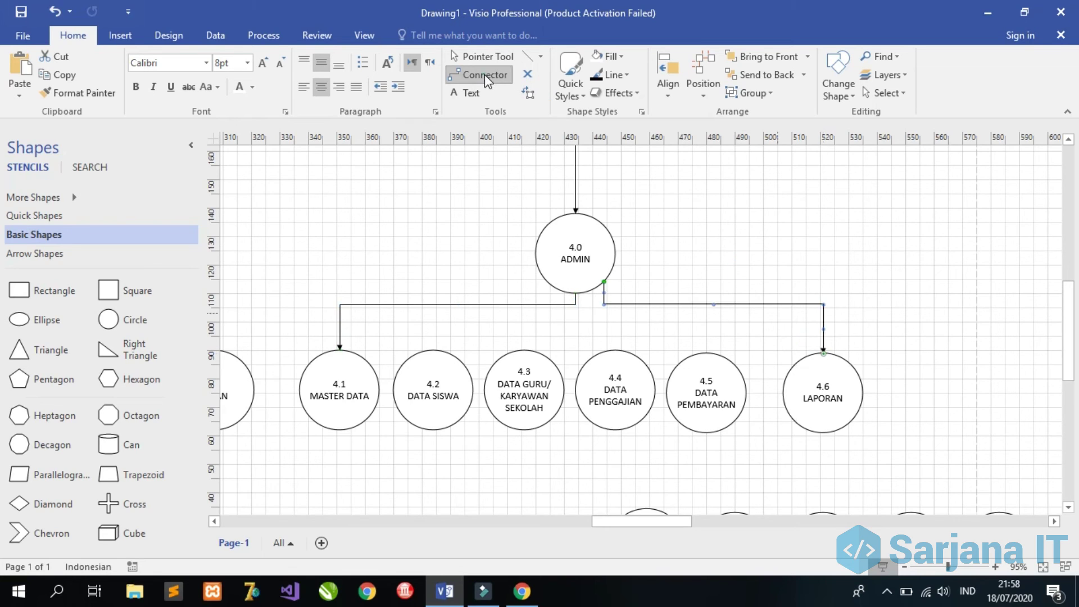
key(ctrl+1)
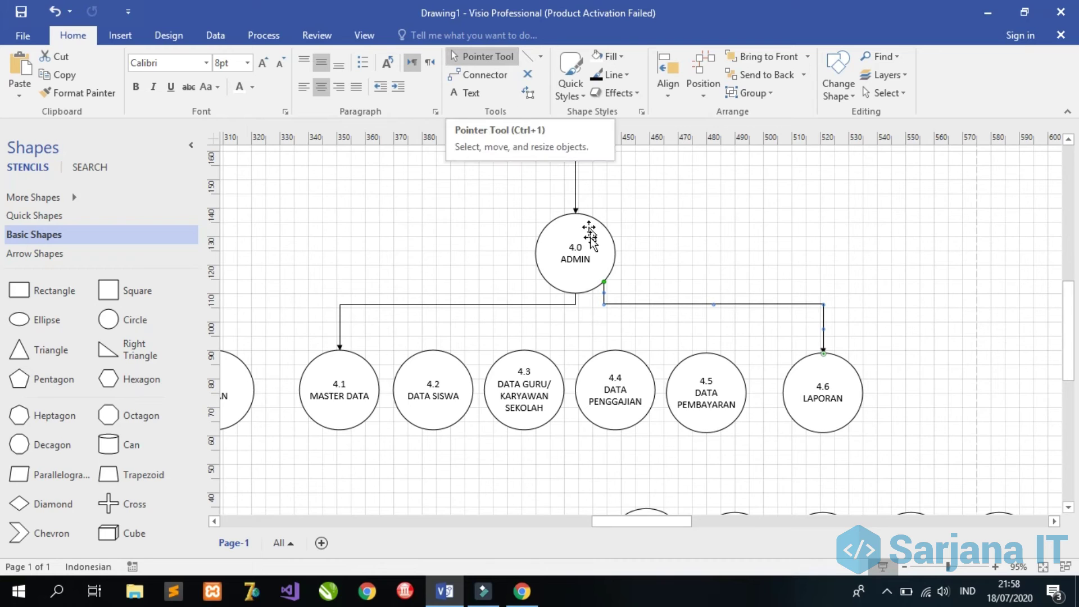
click(596, 285)
drag(575, 293, 576, 293)
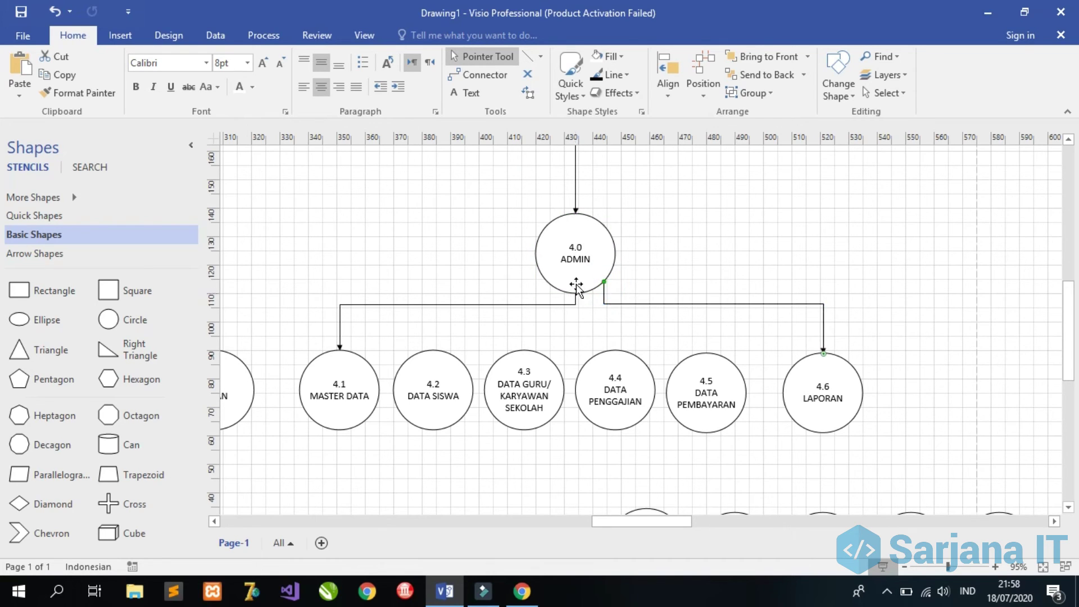
Draw a connector from the lower-right point of the 4.0 ADMIN circle to the top of the 4.5 DATA PEMBAYARAN circle.
click(486, 75)
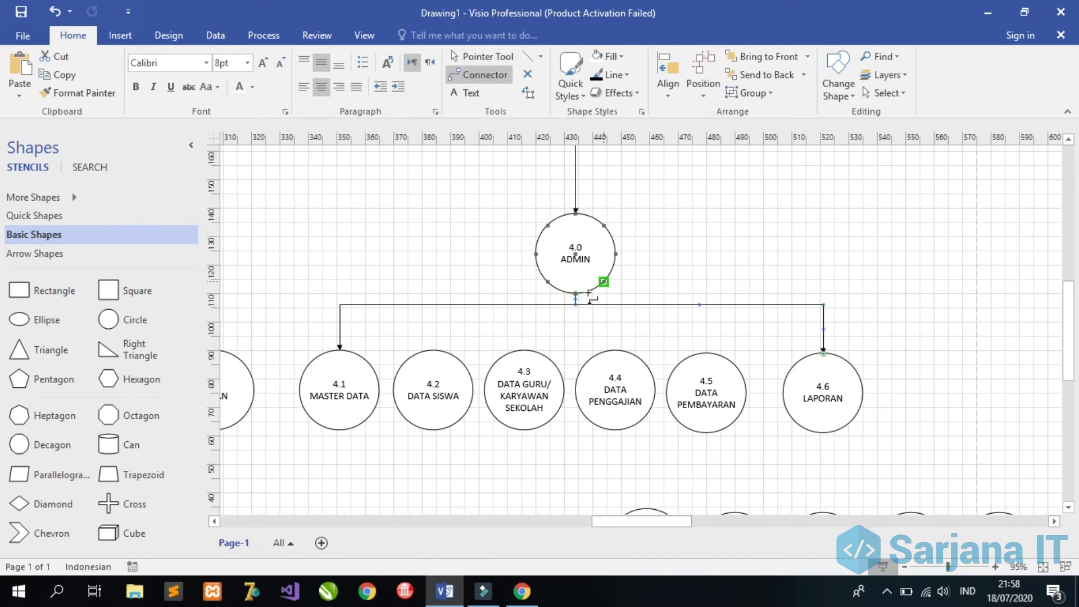
drag(603, 282, 707, 353)
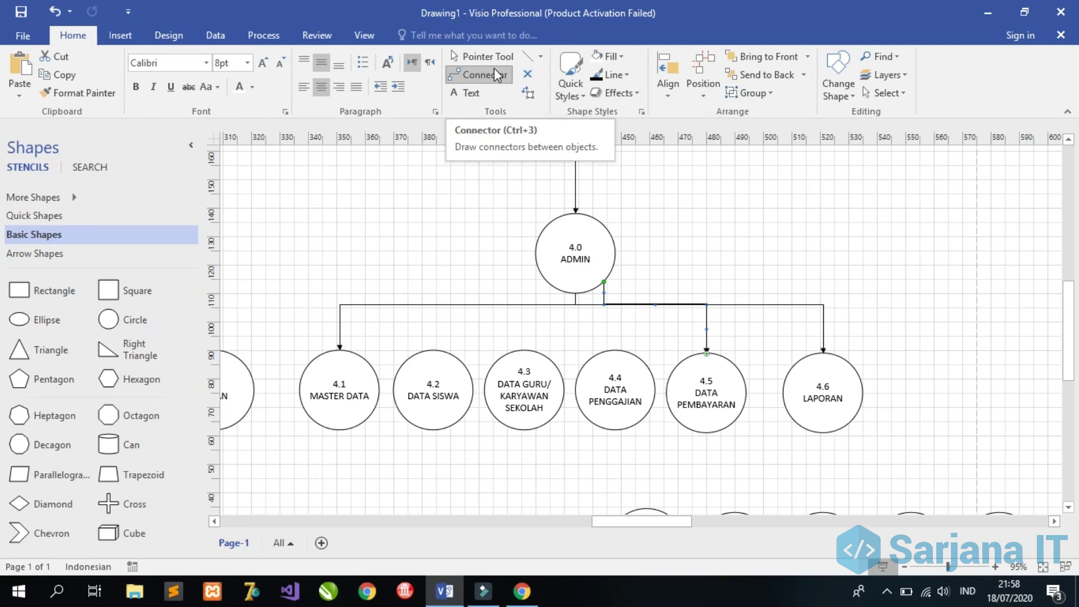